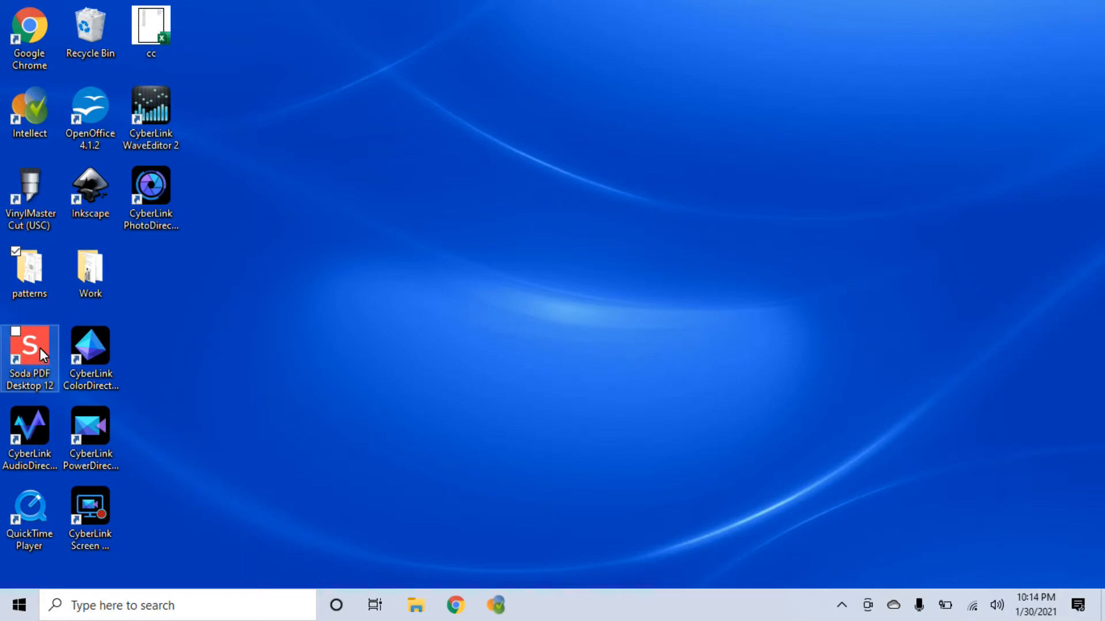
- Open the desktop's patterns folder and go through Gertie and Rita-Blouse-Digital to the Rita Blouse Digital folder
double_click(45, 268)
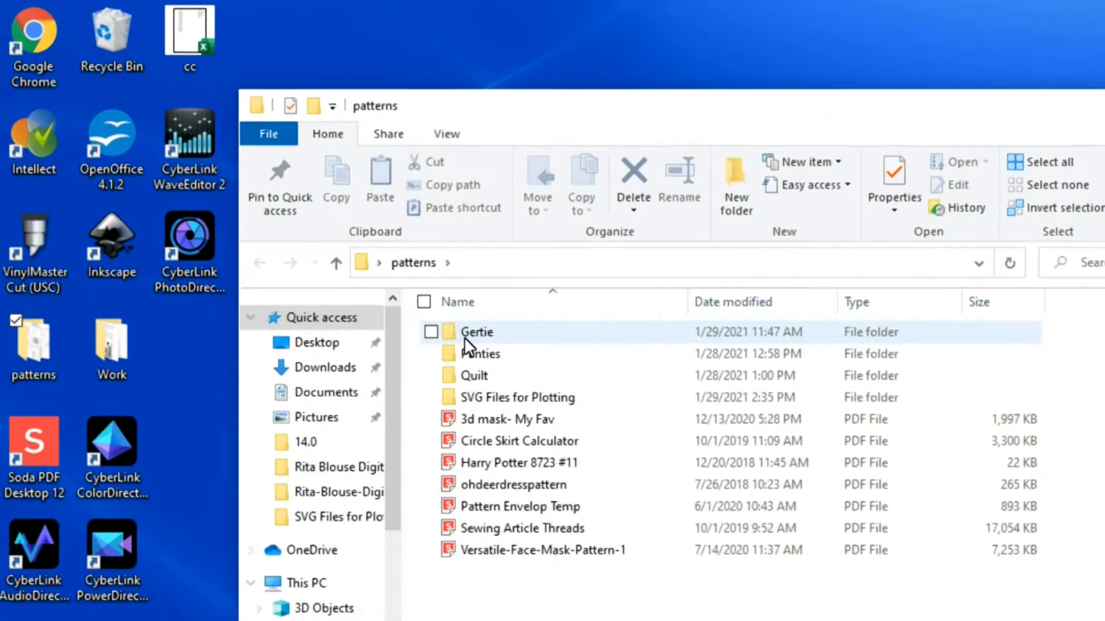
mouse_move(364, 264)
double_click(452, 329)
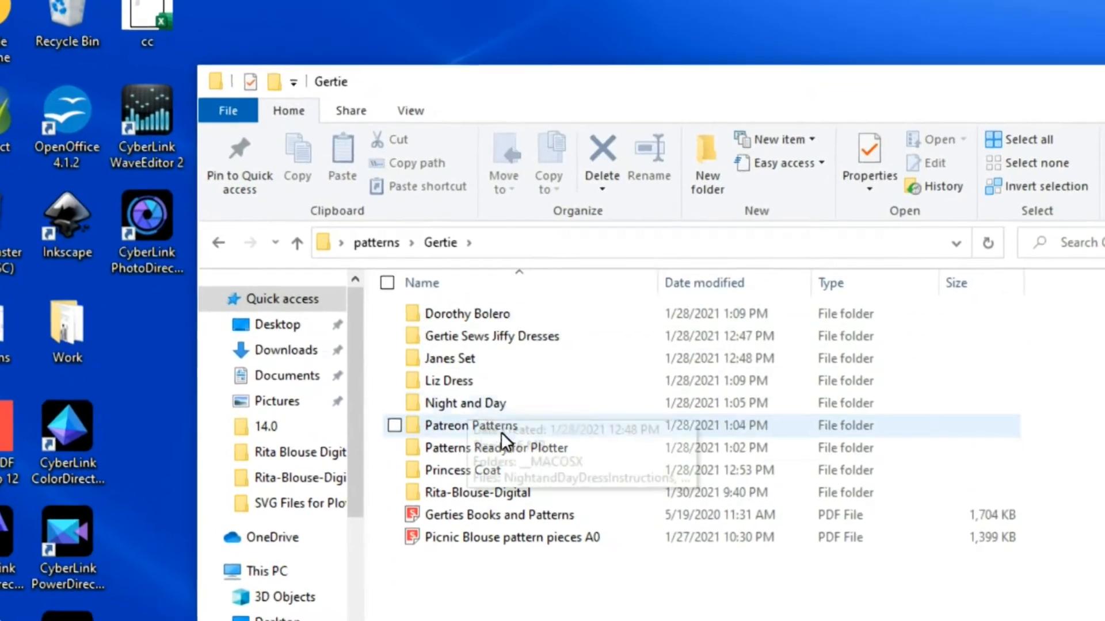
mouse_move(505, 490)
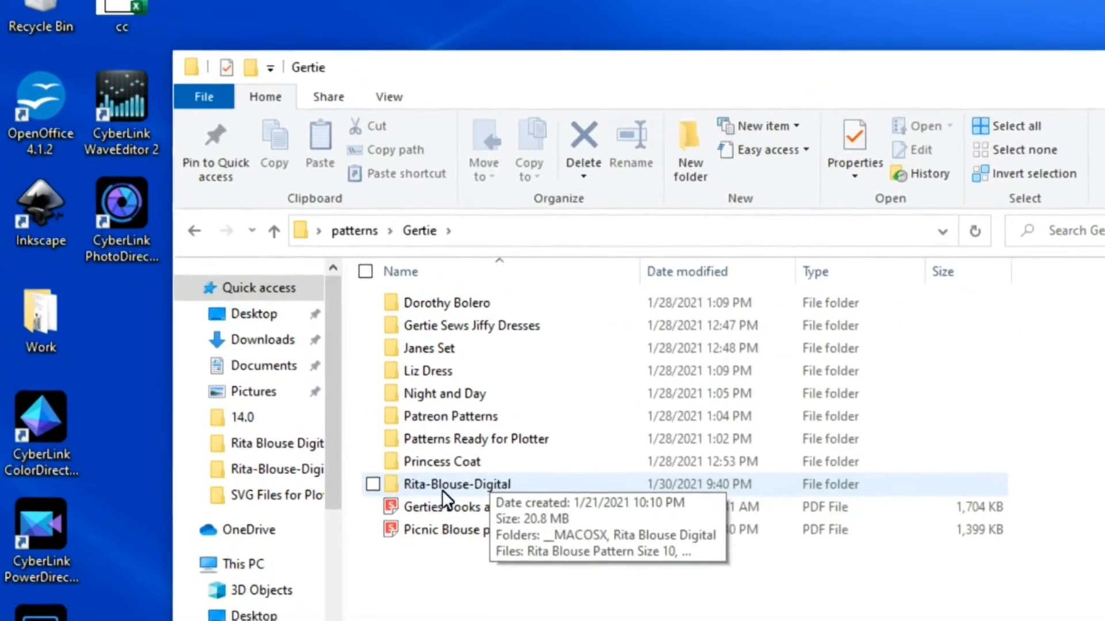
double_click(461, 486)
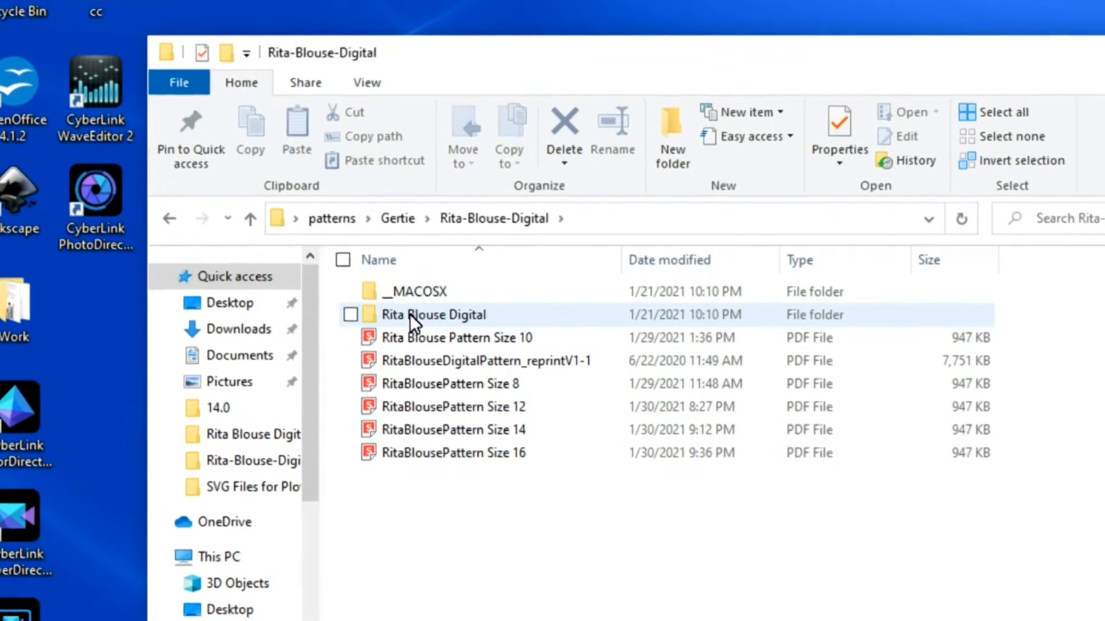
double_click(410, 316)
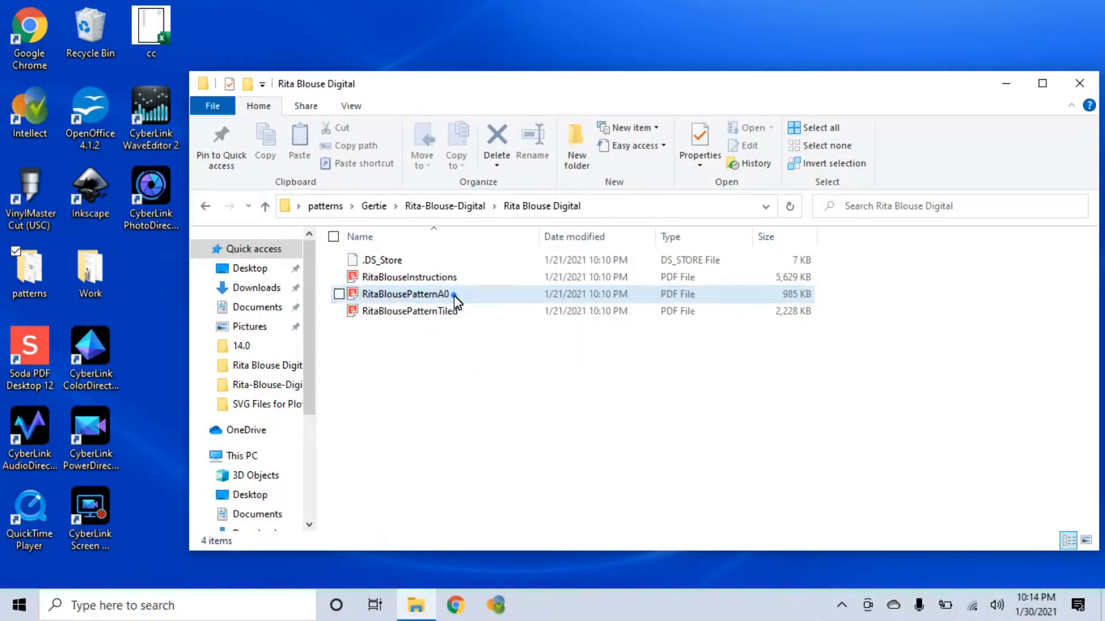
- Open RitaBlousePatternA0 in Soda PDF and look through its two pages of pattern pieces
click(427, 296)
double_click(454, 296)
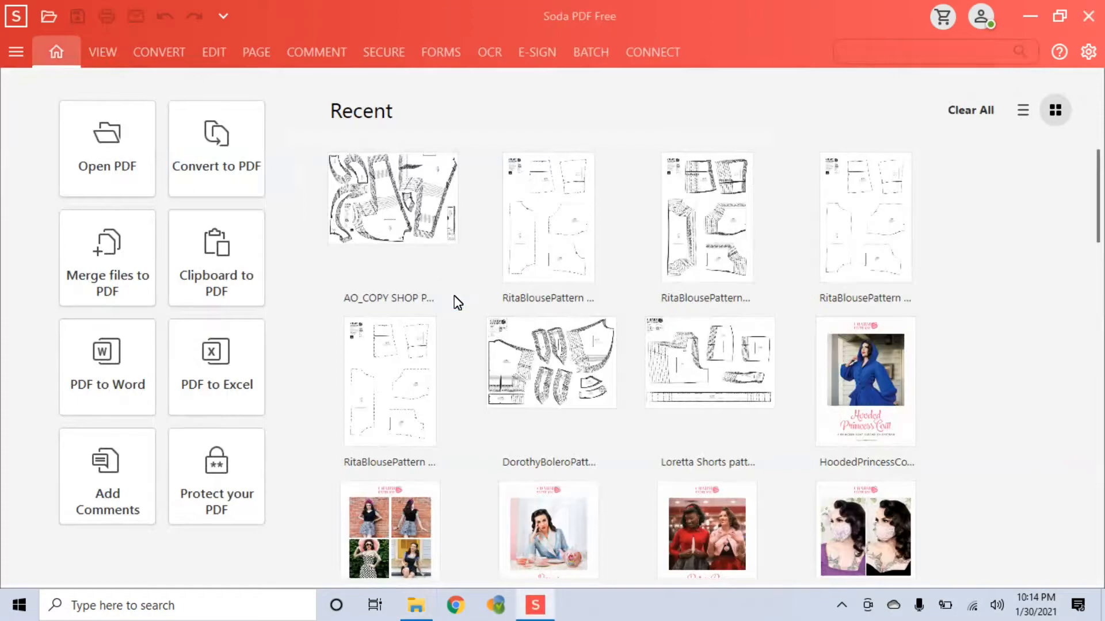
click(438, 422)
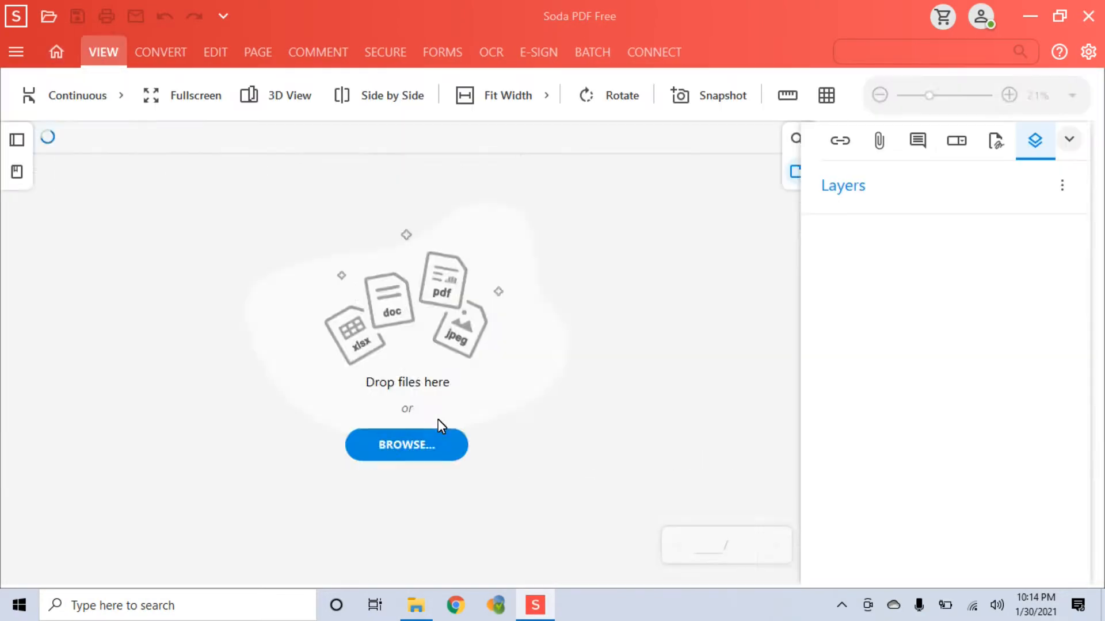
scroll(594, 394, down, 10)
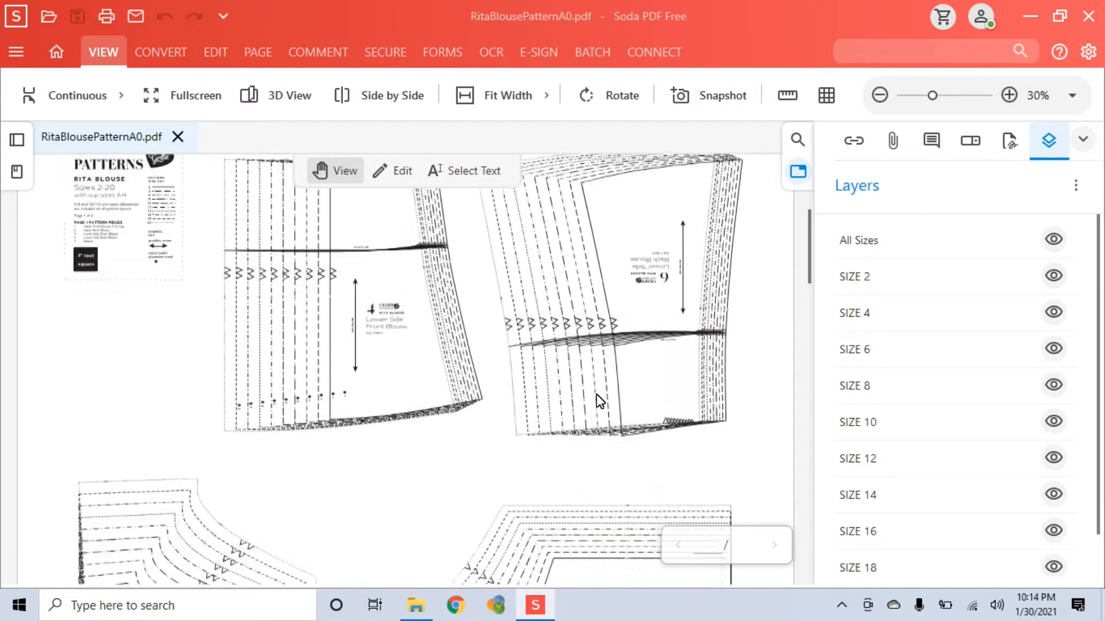
scroll(599, 401, down, 10)
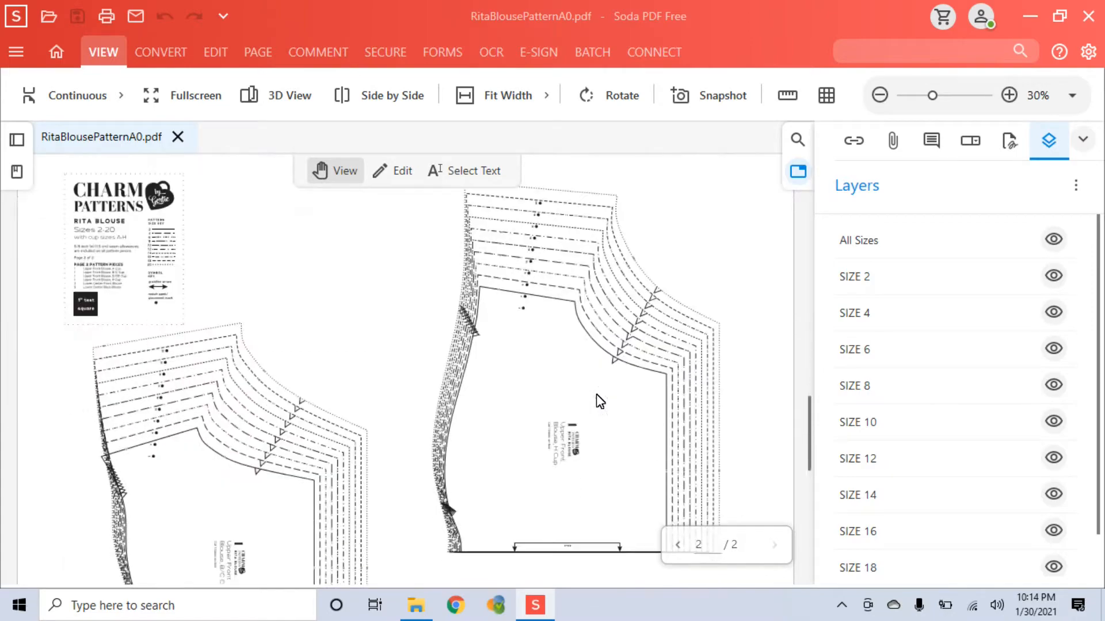
scroll(596, 394, up, 15)
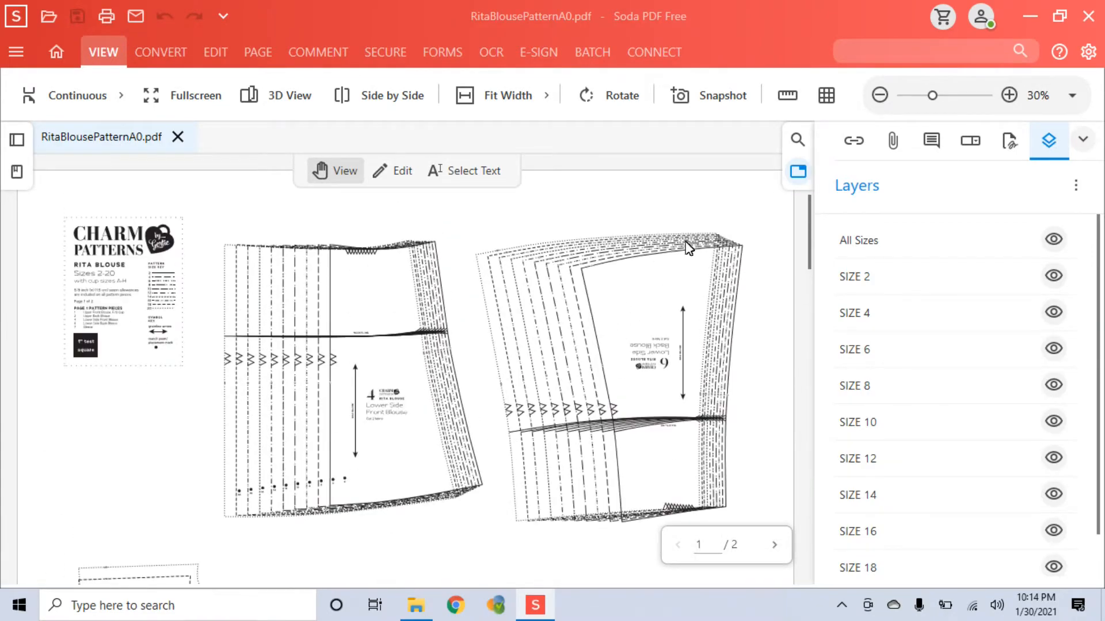
- Close and reopen the layer list, and toggle the All Sizes layer's visibility off and on
click(798, 171)
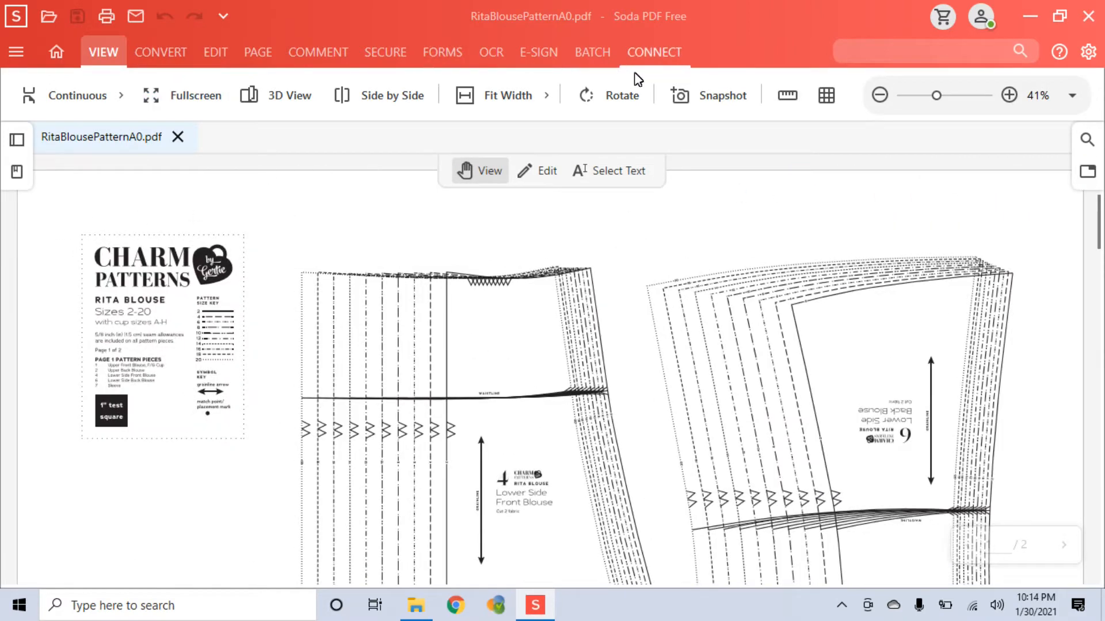
click(1088, 173)
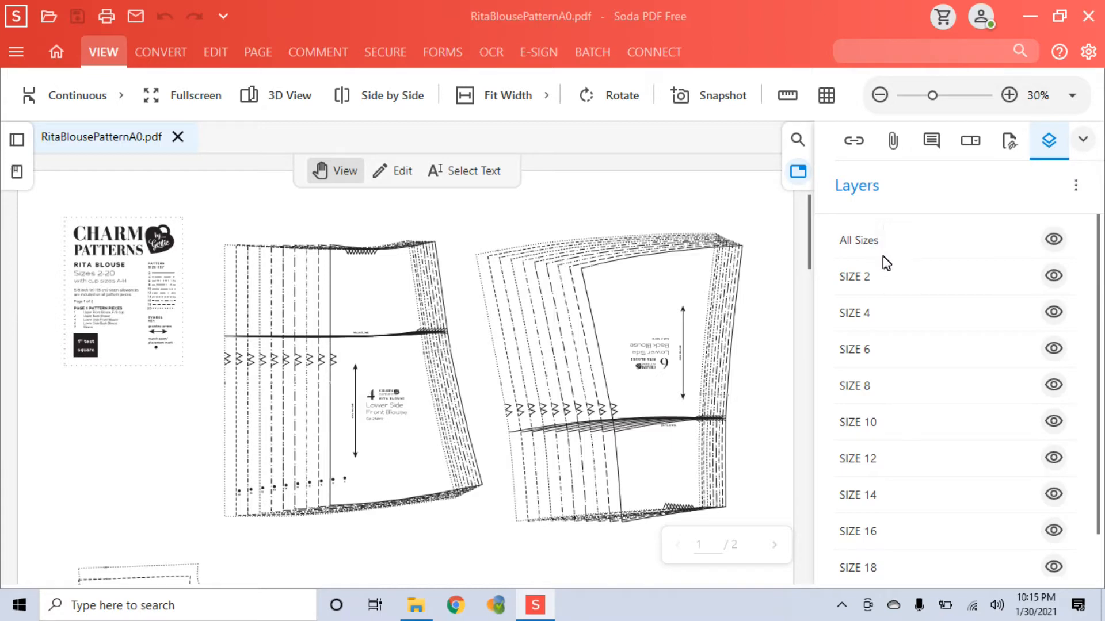
click(1055, 240)
click(1055, 240)
click(1053, 240)
click(1054, 240)
- Hide the layers for sizes 2, 4, 8, 10, 12, 14, 16, 18 and 20, leaving SIZE 6 shown
click(1056, 279)
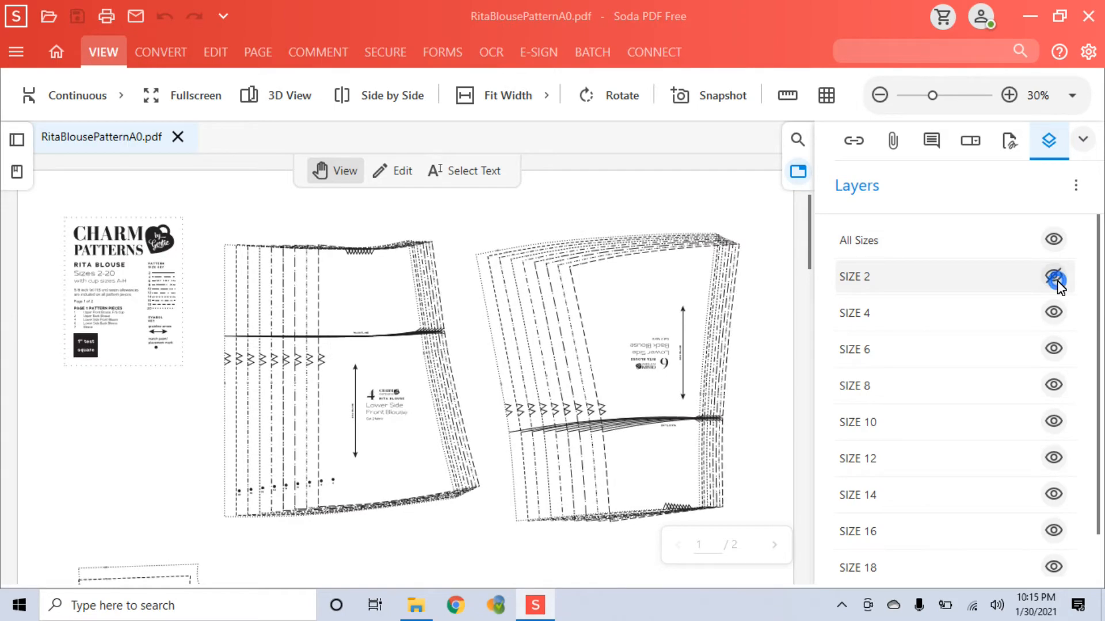
click(1054, 314)
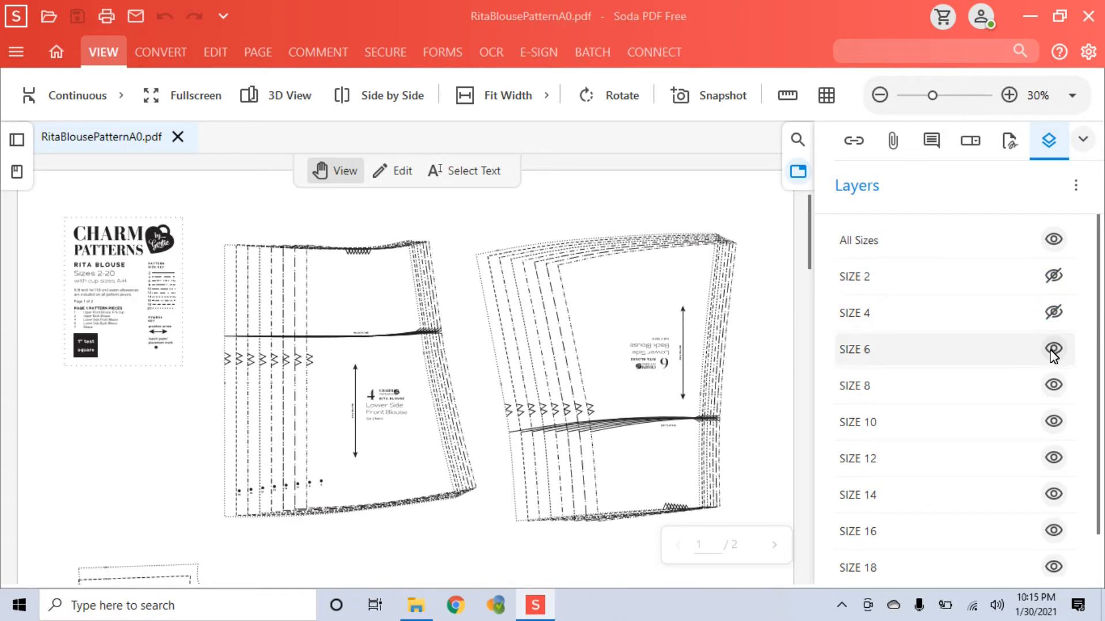
click(1053, 388)
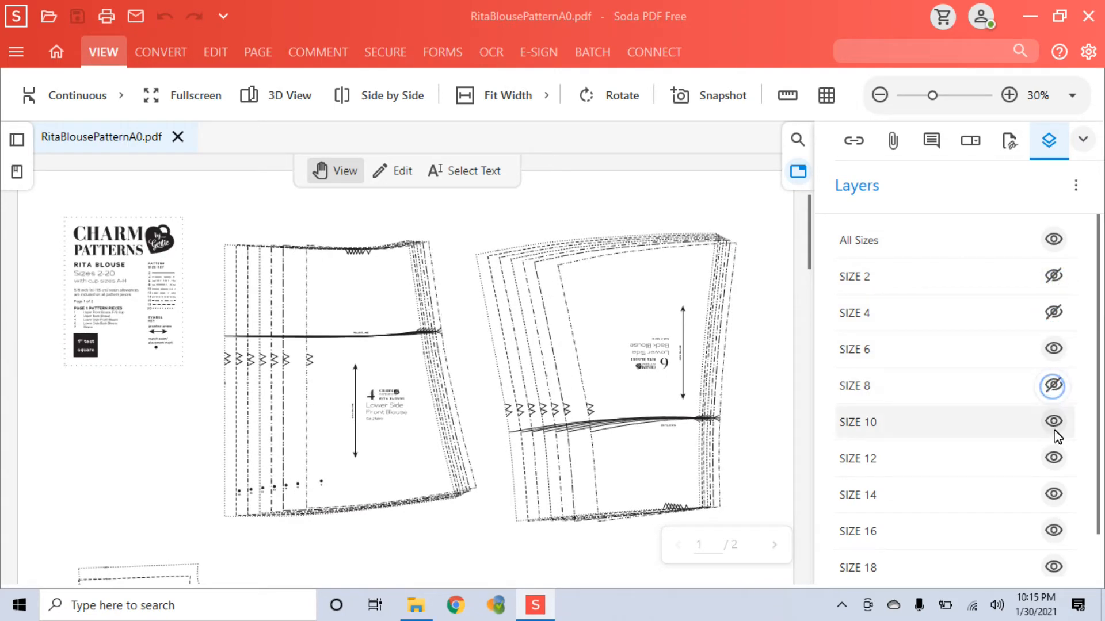
click(1055, 423)
click(1055, 458)
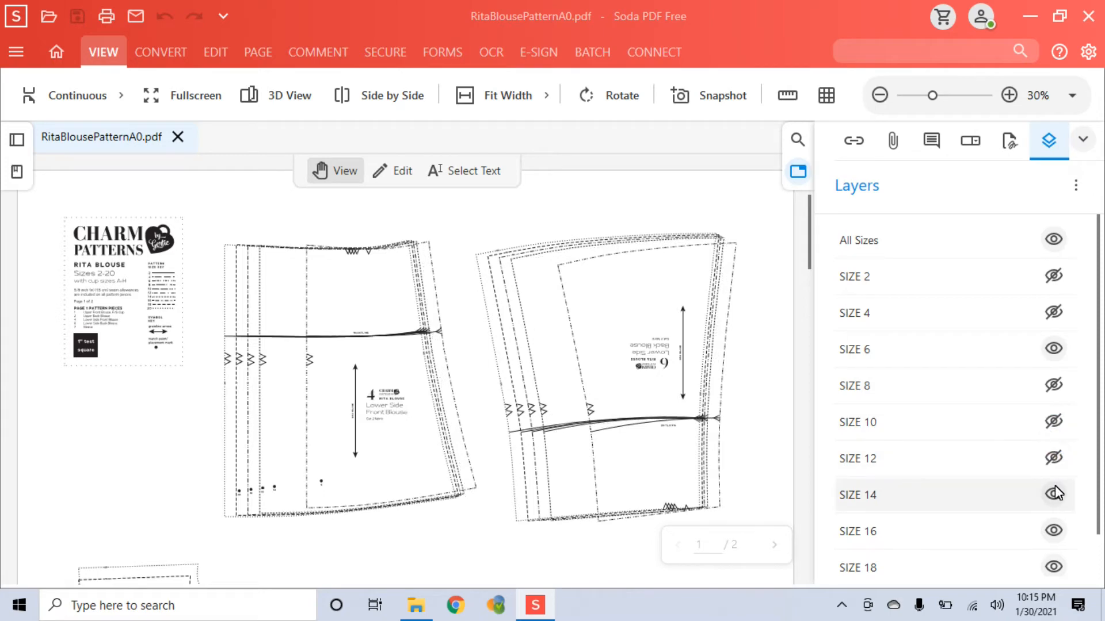
click(1055, 495)
click(1055, 531)
scroll(1057, 533, down, 1)
click(1054, 525)
click(1053, 561)
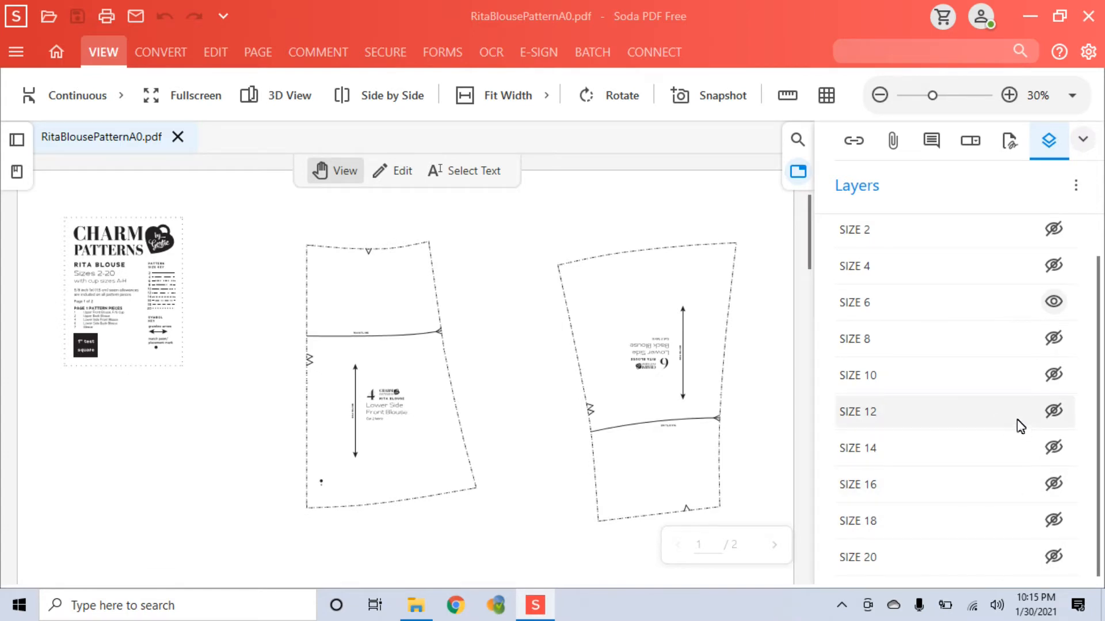
- Save a copy of the pattern as "RitaBlousePattern Size 6" in the Rita-Blouse-Digital folder under Desktop, patterns, Gertie
click(14, 54)
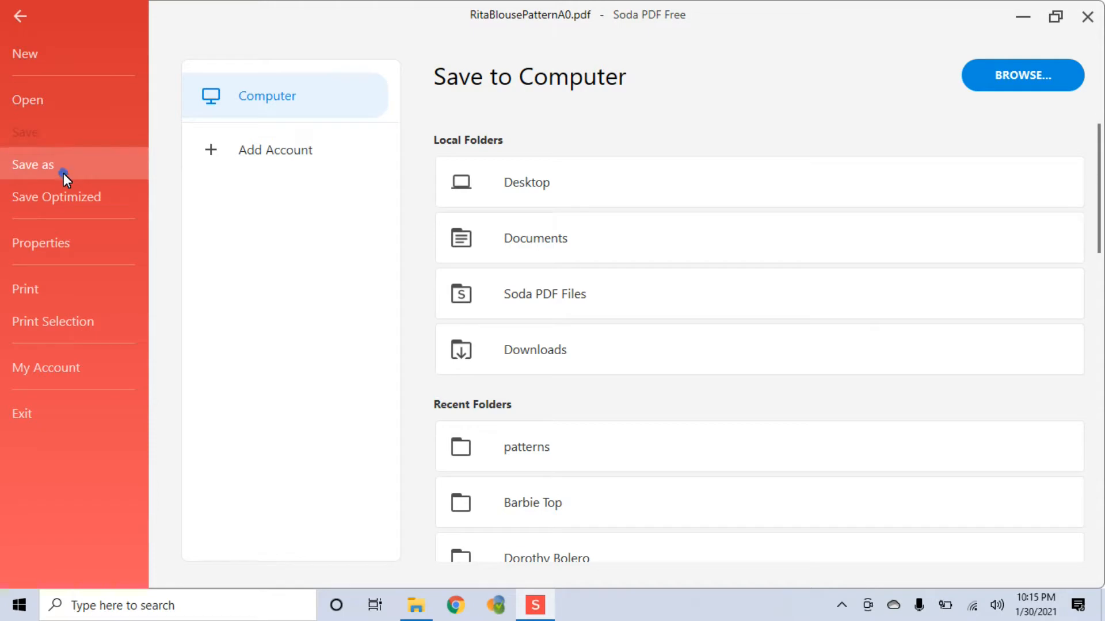
click(505, 187)
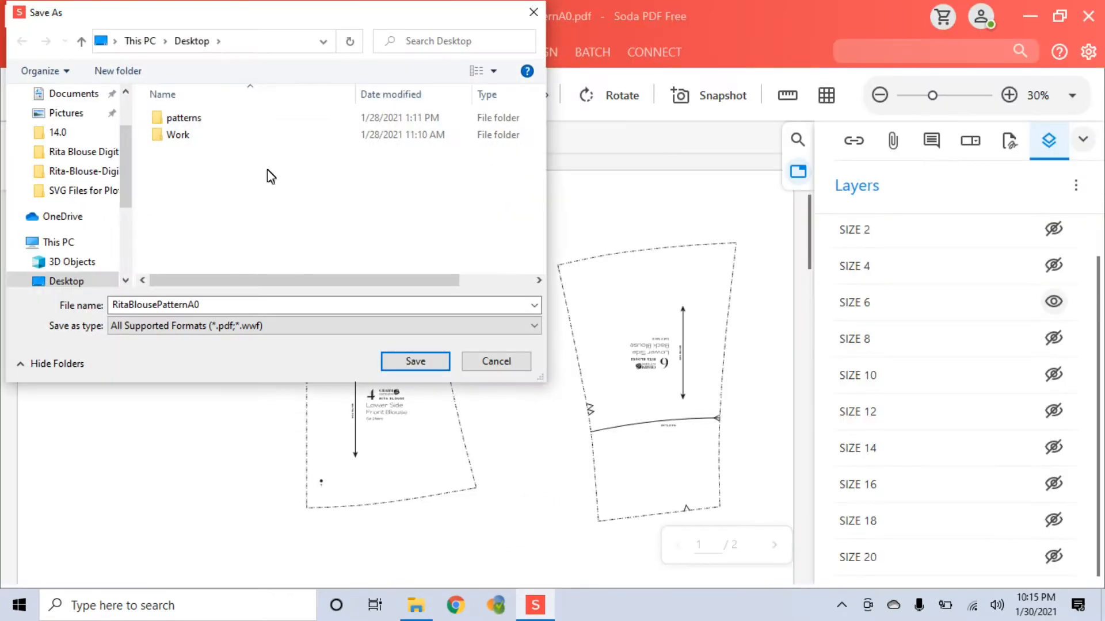
double_click(176, 117)
double_click(177, 118)
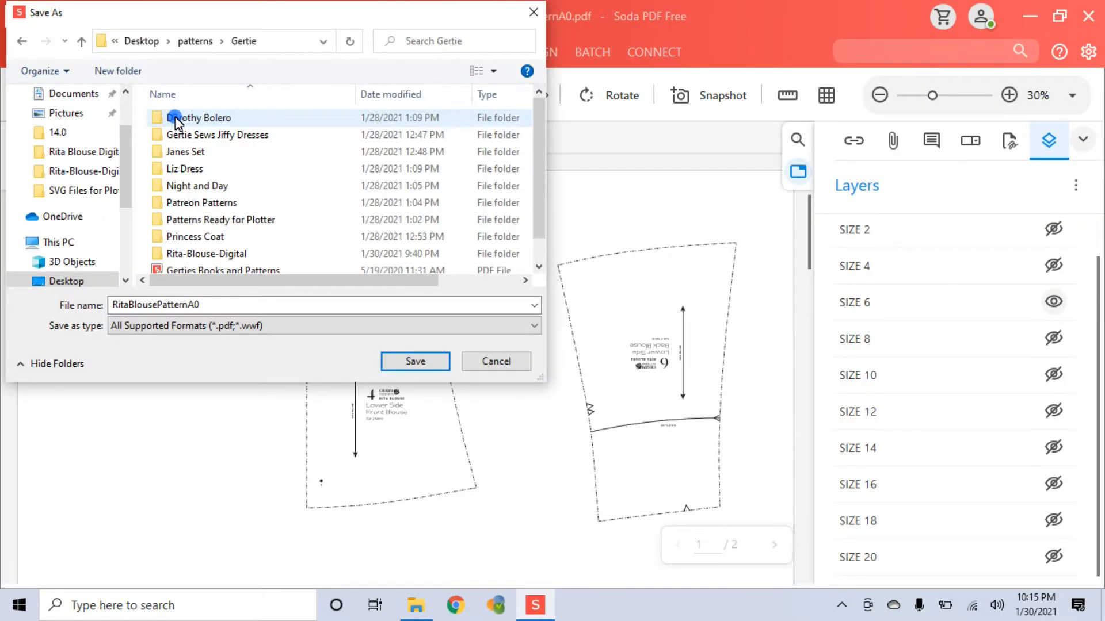
double_click(203, 254)
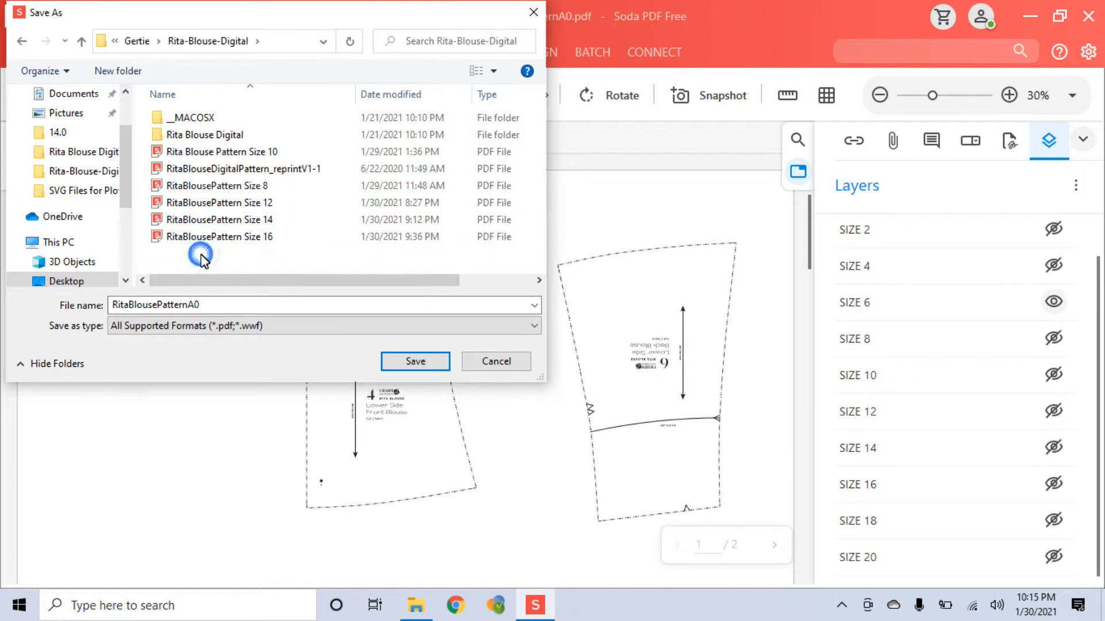
double_click(207, 309)
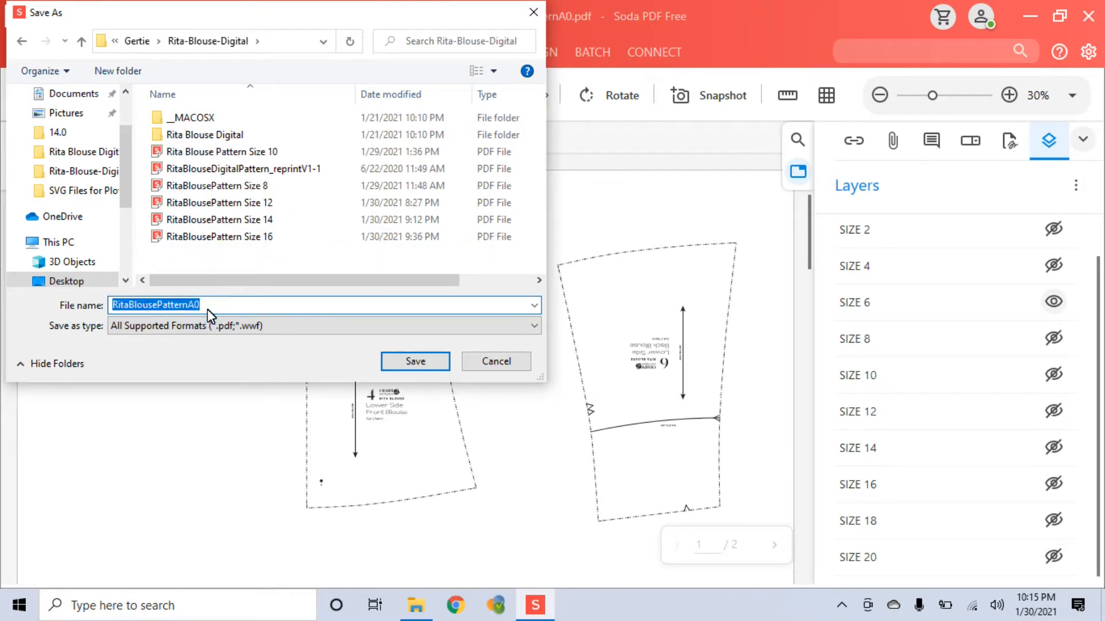
click(207, 309)
key(BackSpace)
key(BackSpace)
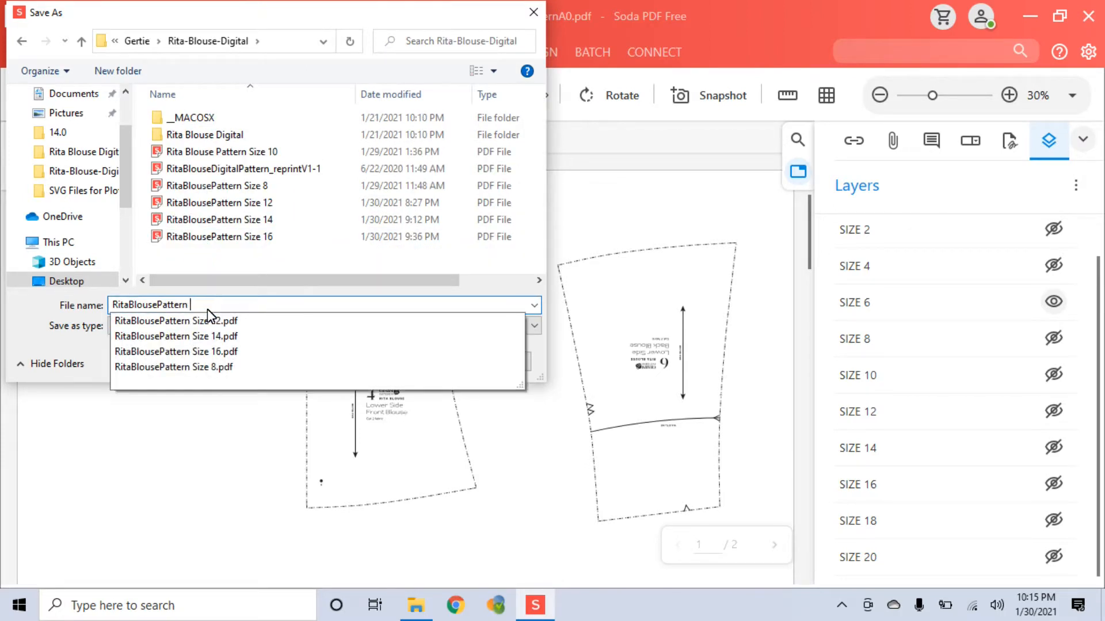
text(Size 6)
key(Return)
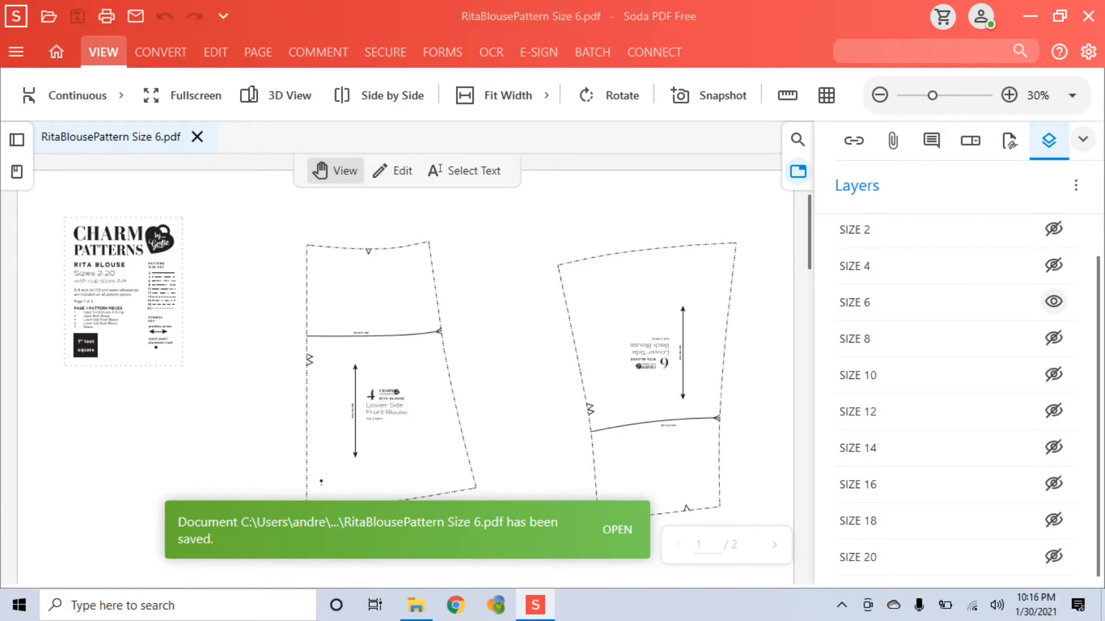
- Minimize the PDF, close the folder window, switch to VinylMaster Cut and create a new document
click(1030, 16)
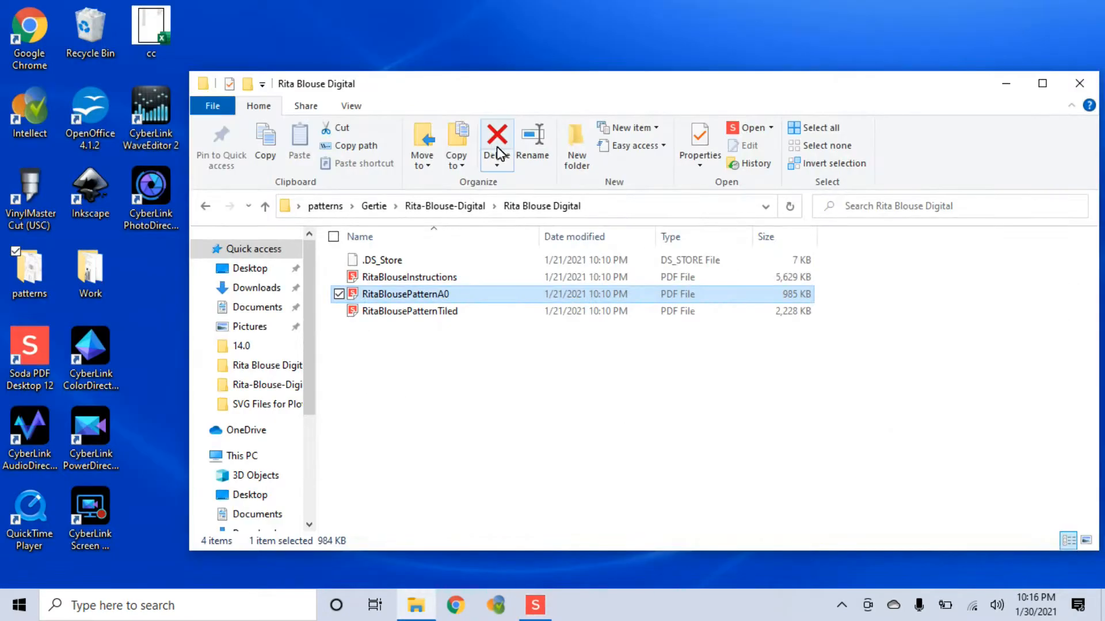
click(1079, 84)
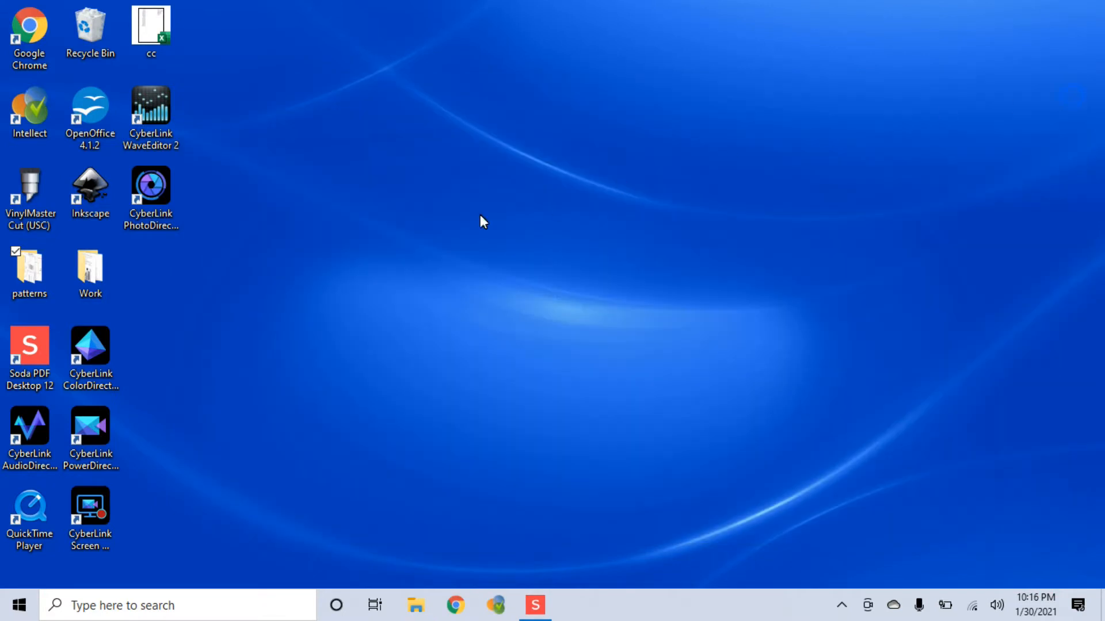
double_click(33, 202)
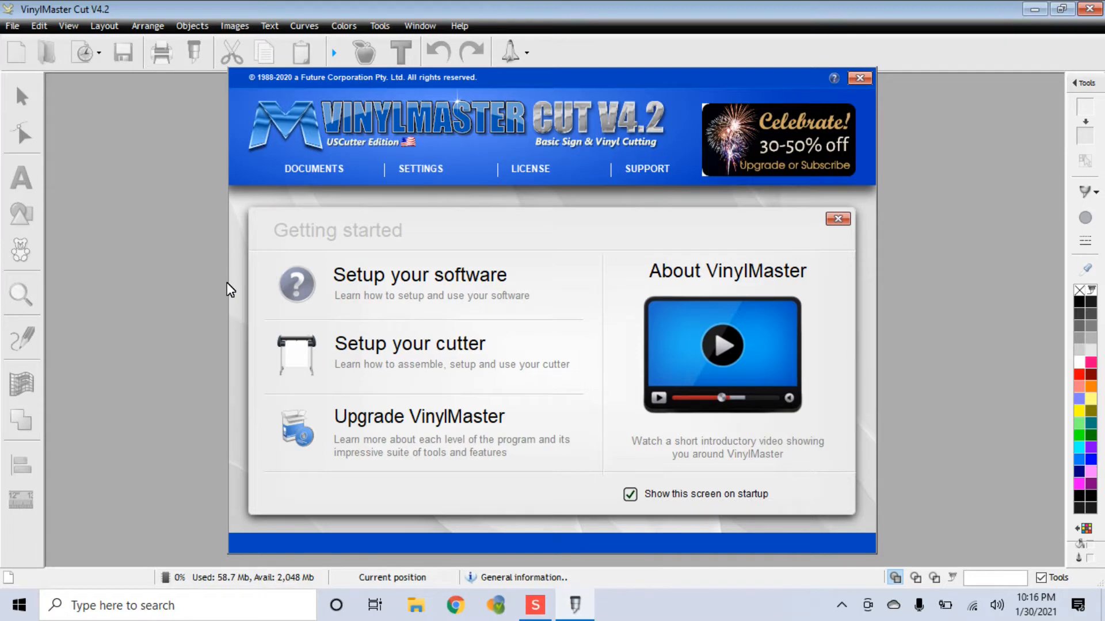
click(322, 174)
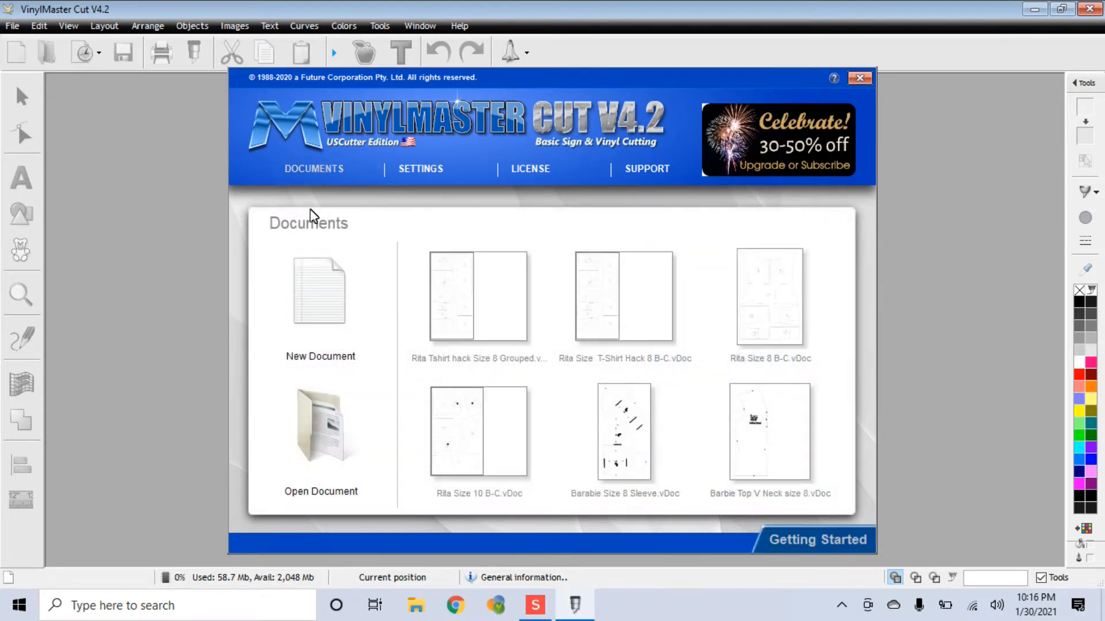
click(343, 307)
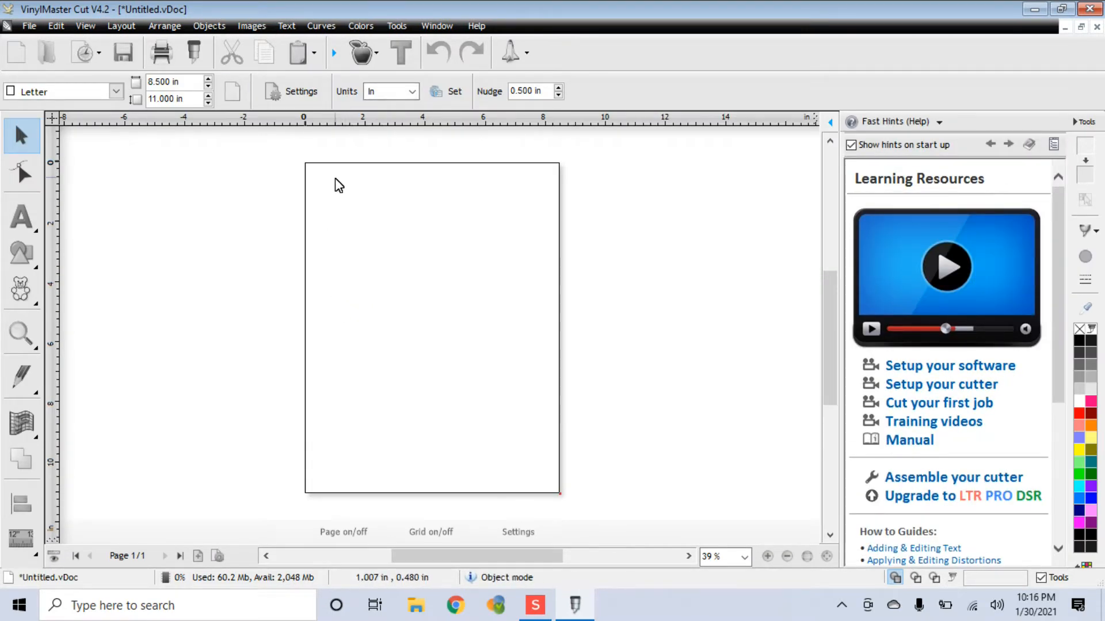
- Set the page size to 24 in wide and 48 in high
click(190, 82)
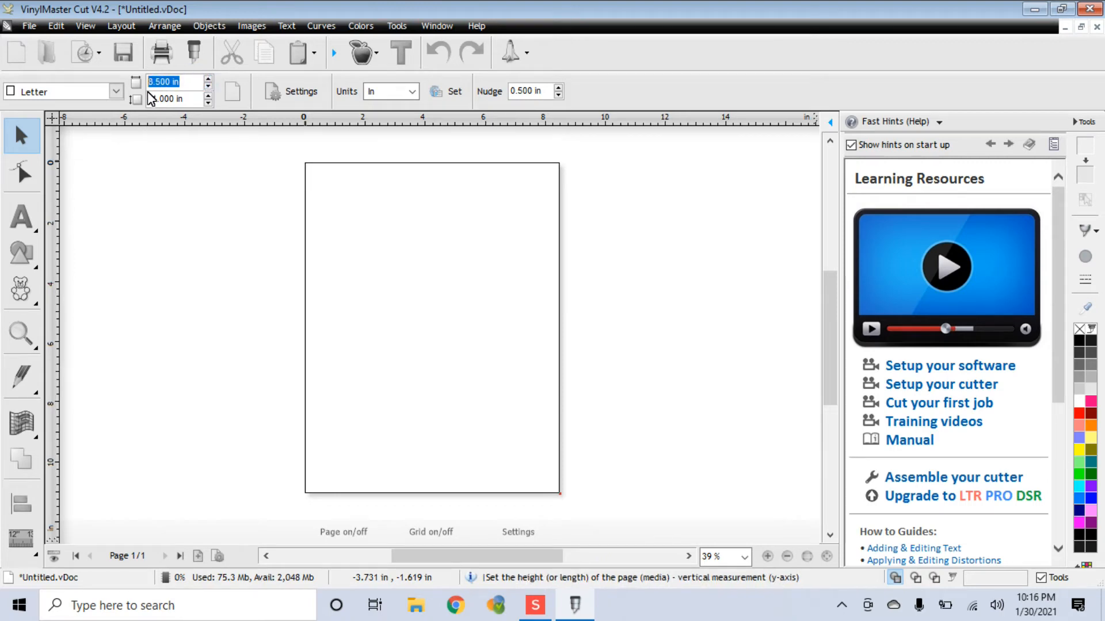
text(24)
key(Return)
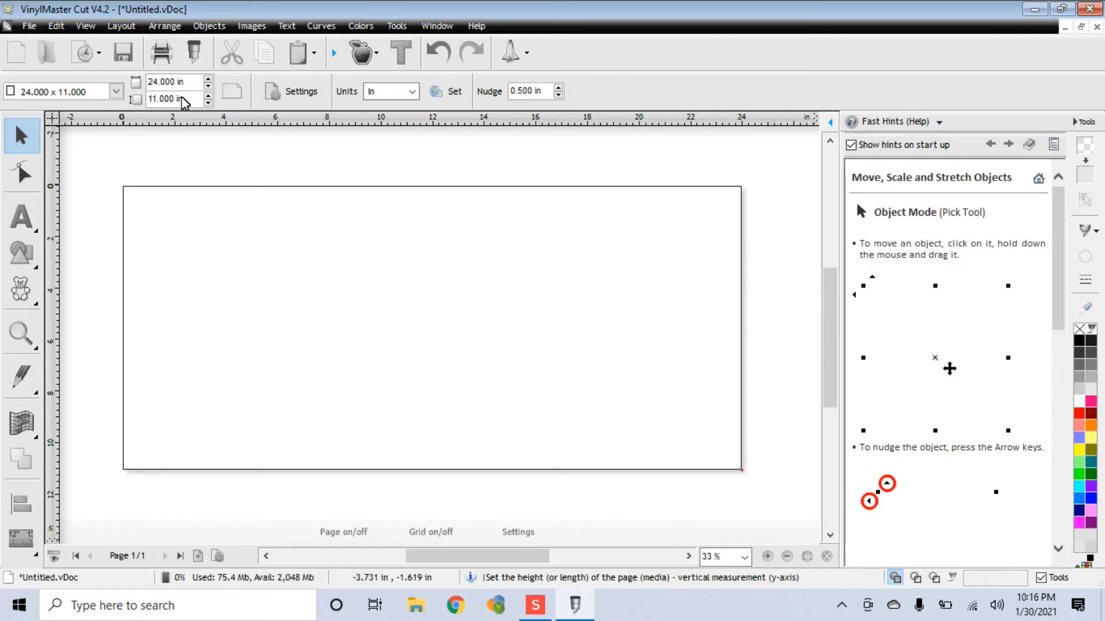
click(183, 101)
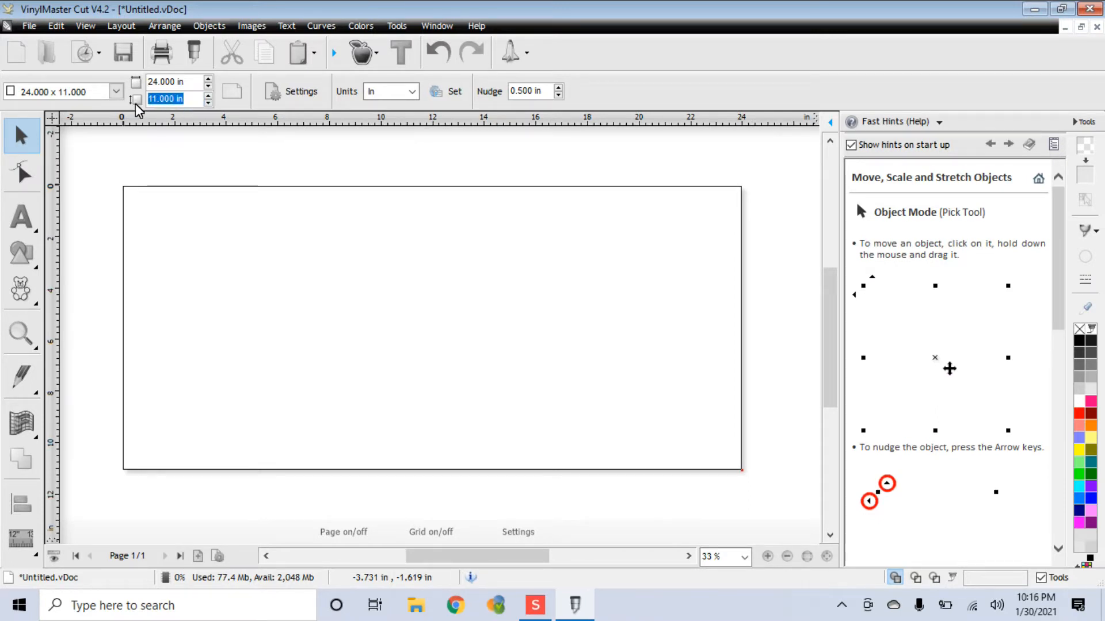
text(48)
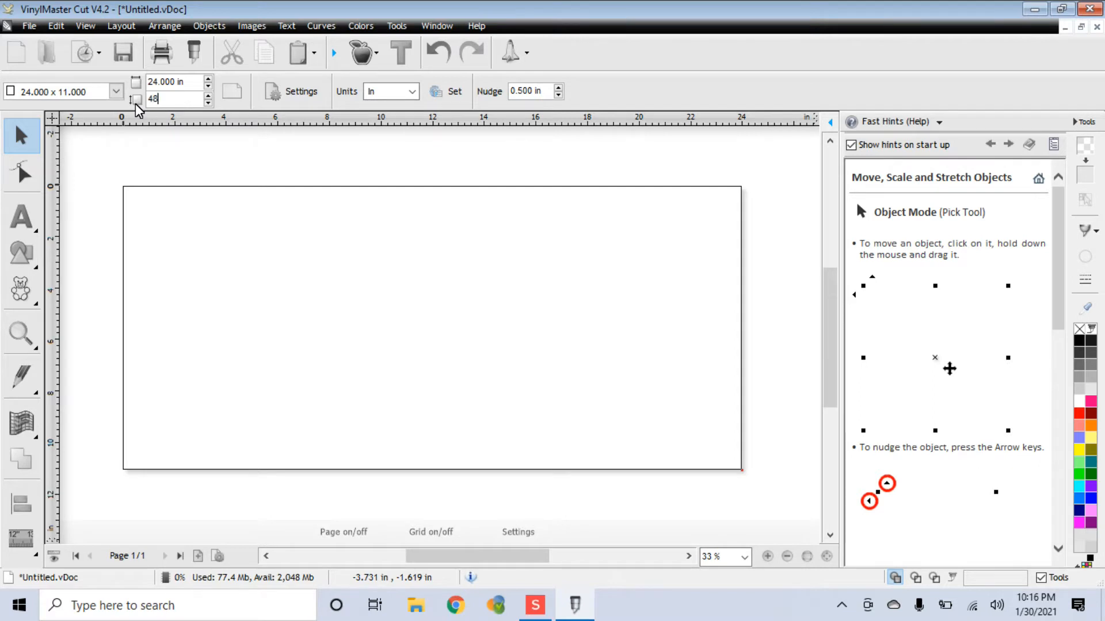
key(Return)
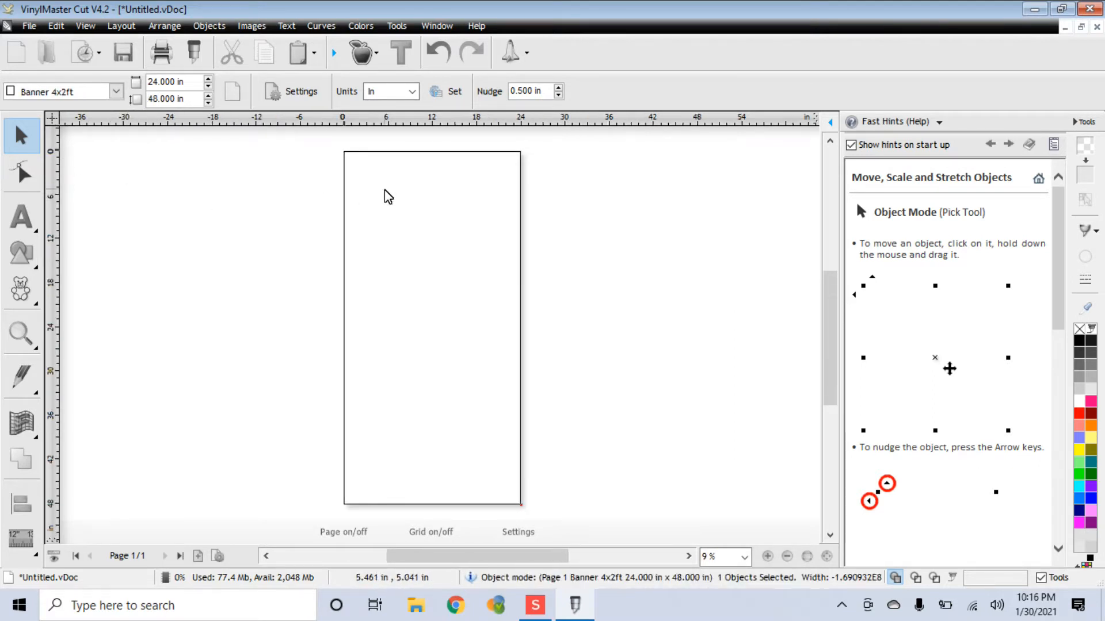
- Import page 1 of RitaBlousePattern Size 6.pdf as editable artwork and place it just to the left of the document page
click(28, 29)
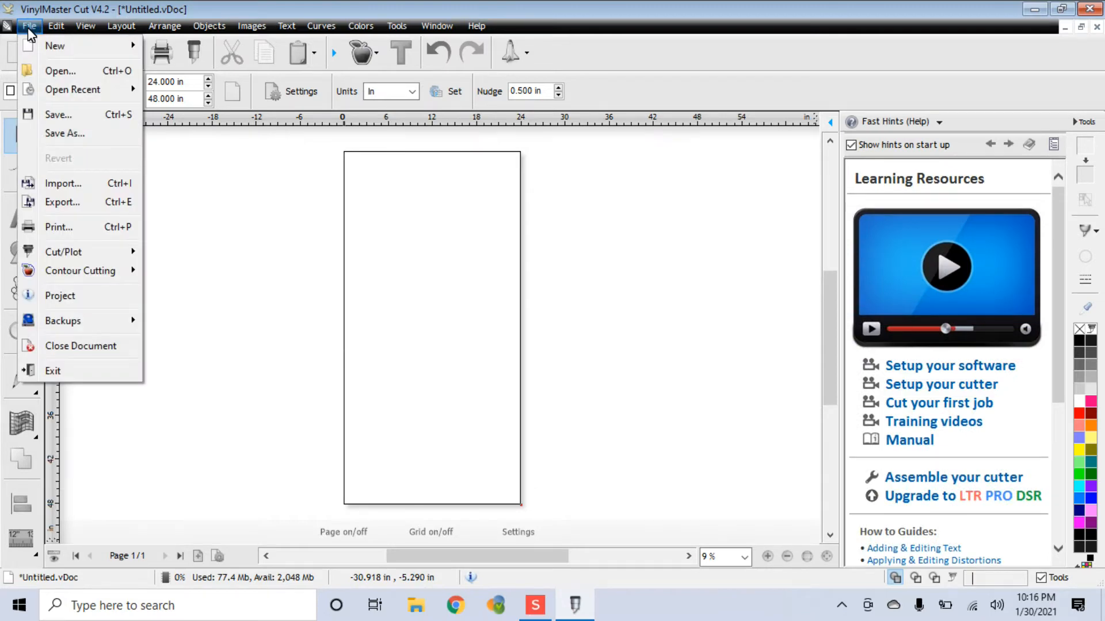
click(49, 184)
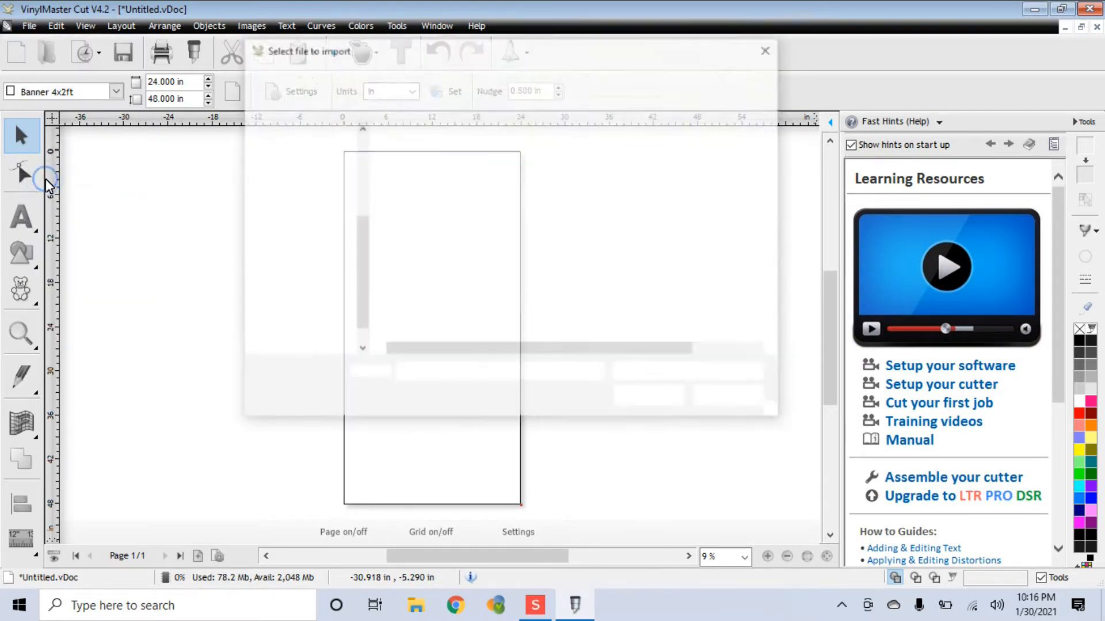
double_click(447, 226)
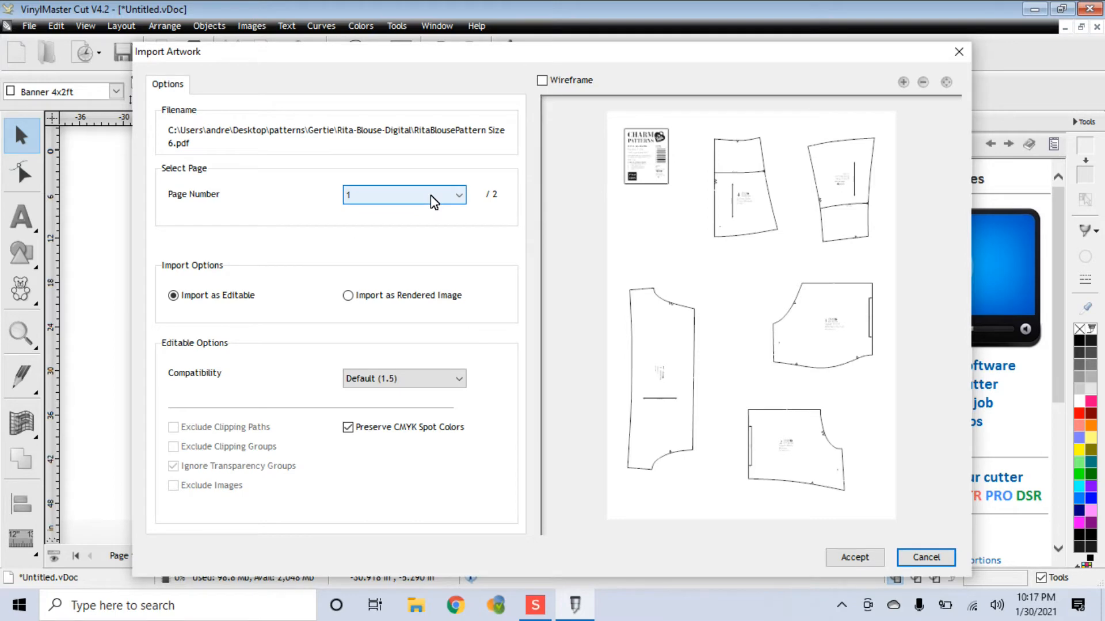
click(852, 558)
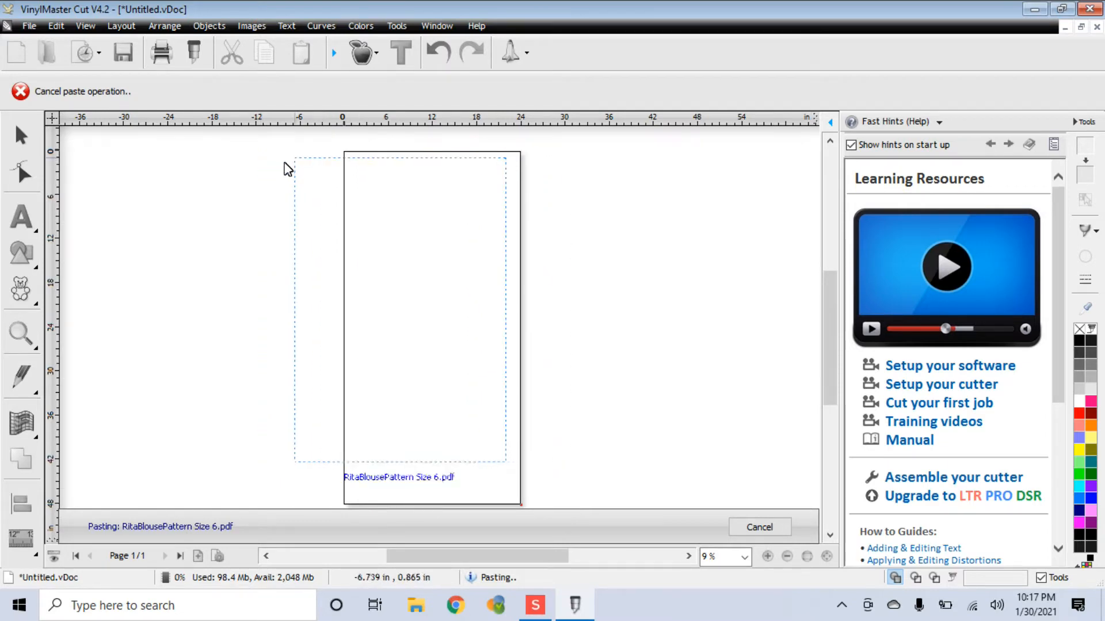
click(330, 163)
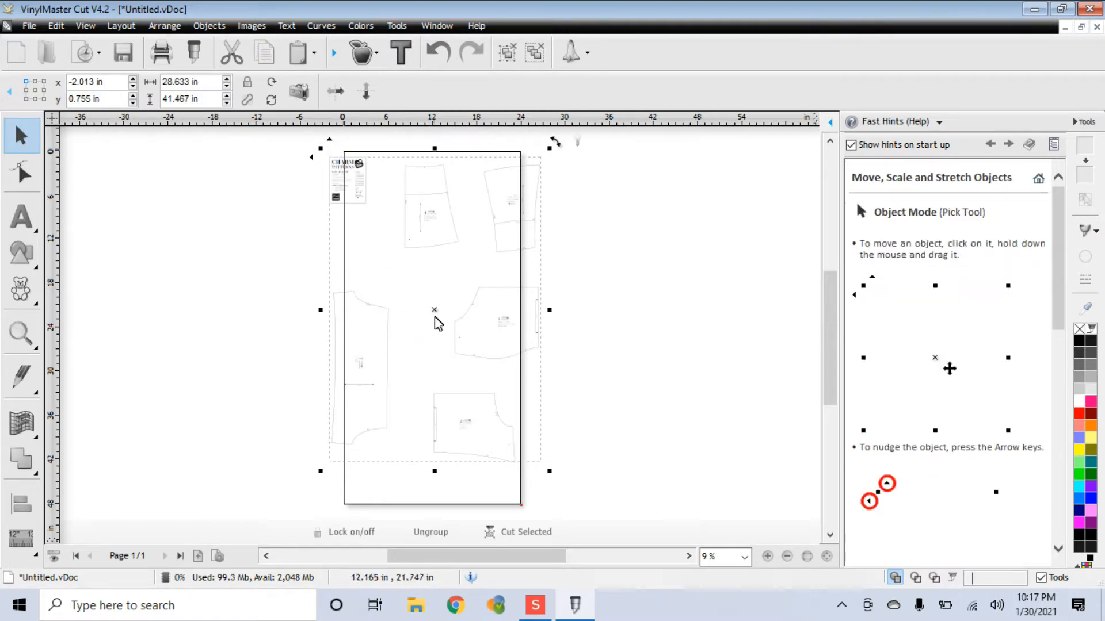
drag(429, 313, 234, 312)
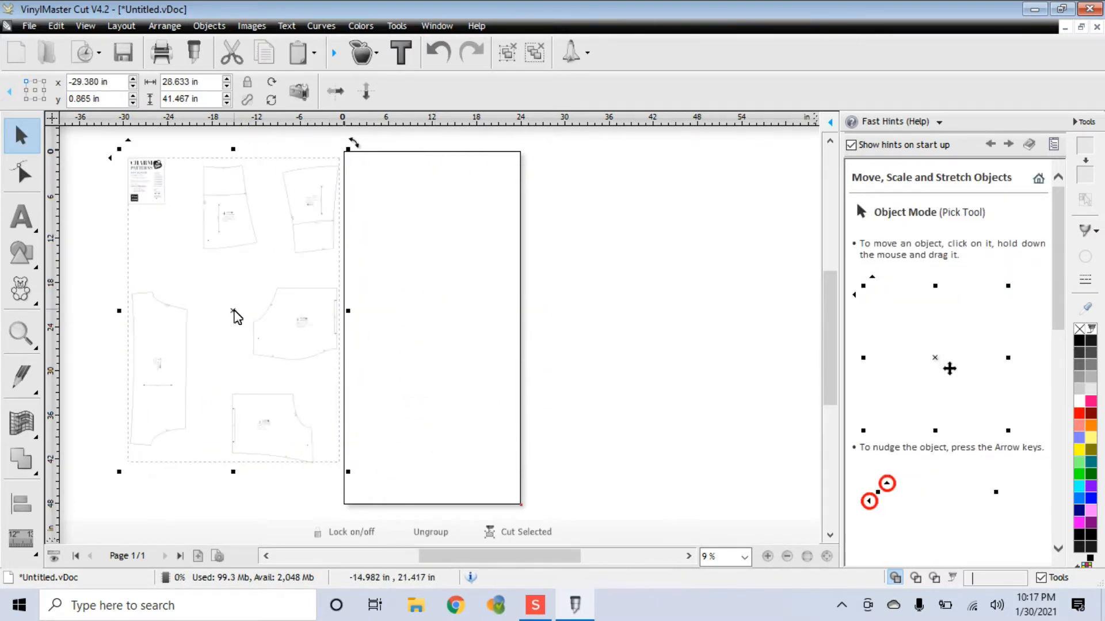
- Import page 2 of RitaBlousePattern Size 6.pdf and place it to the right of the document page
click(29, 26)
click(57, 182)
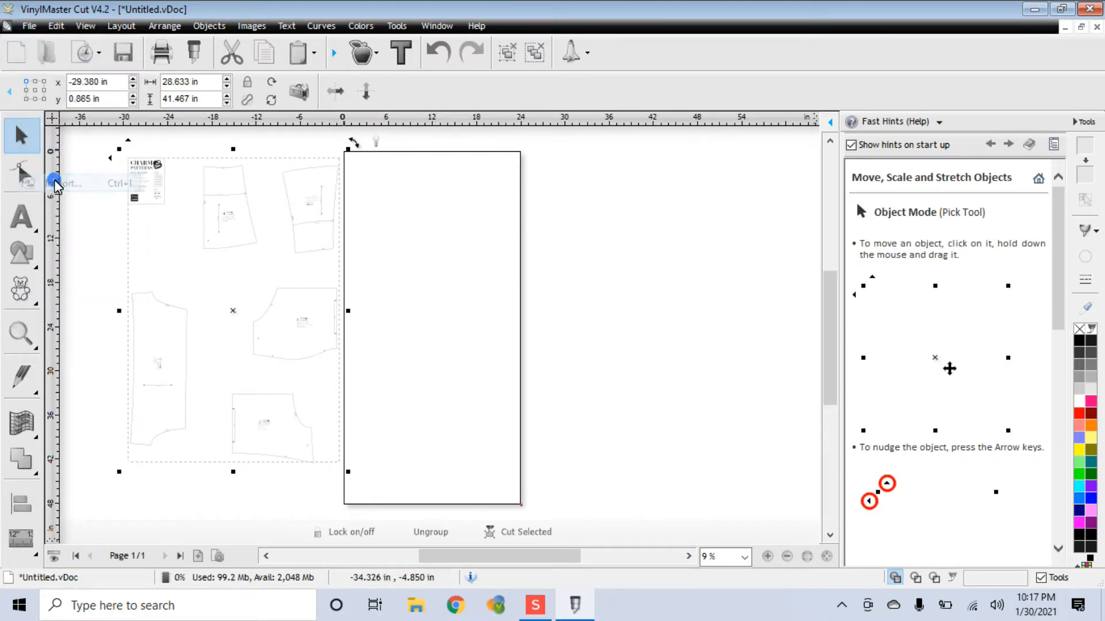
click(489, 222)
click(493, 224)
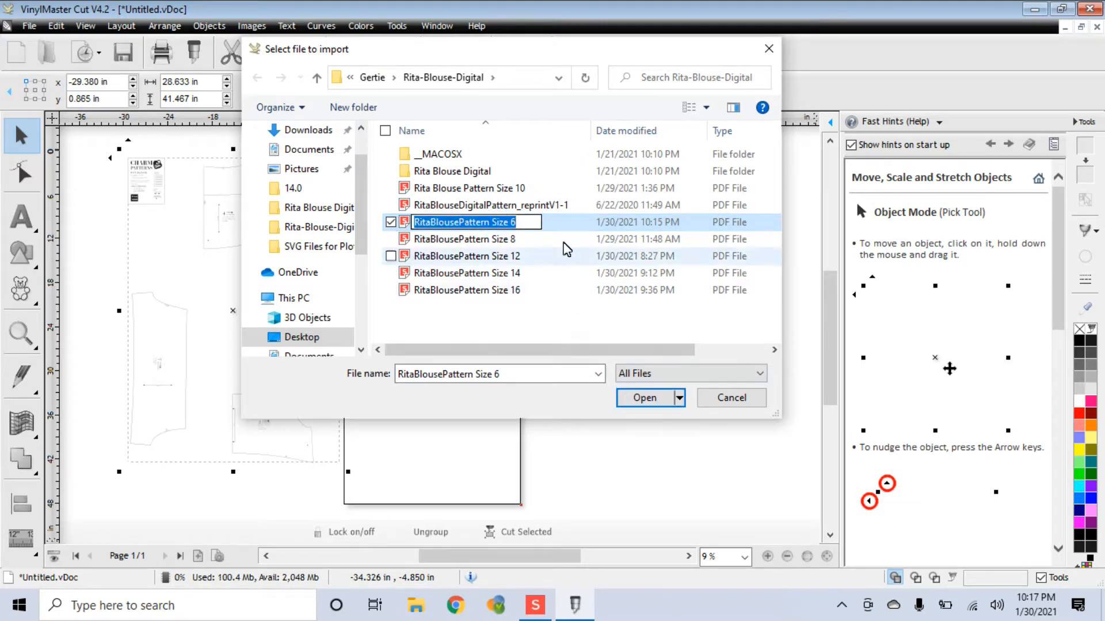
double_click(573, 225)
click(382, 193)
click(387, 227)
click(854, 557)
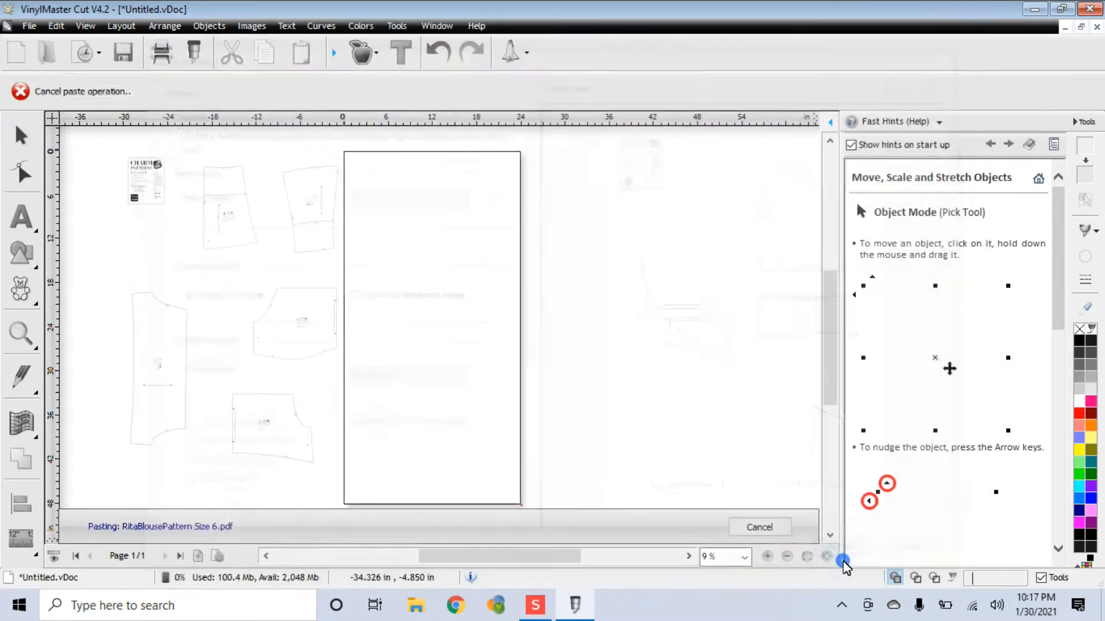
click(555, 187)
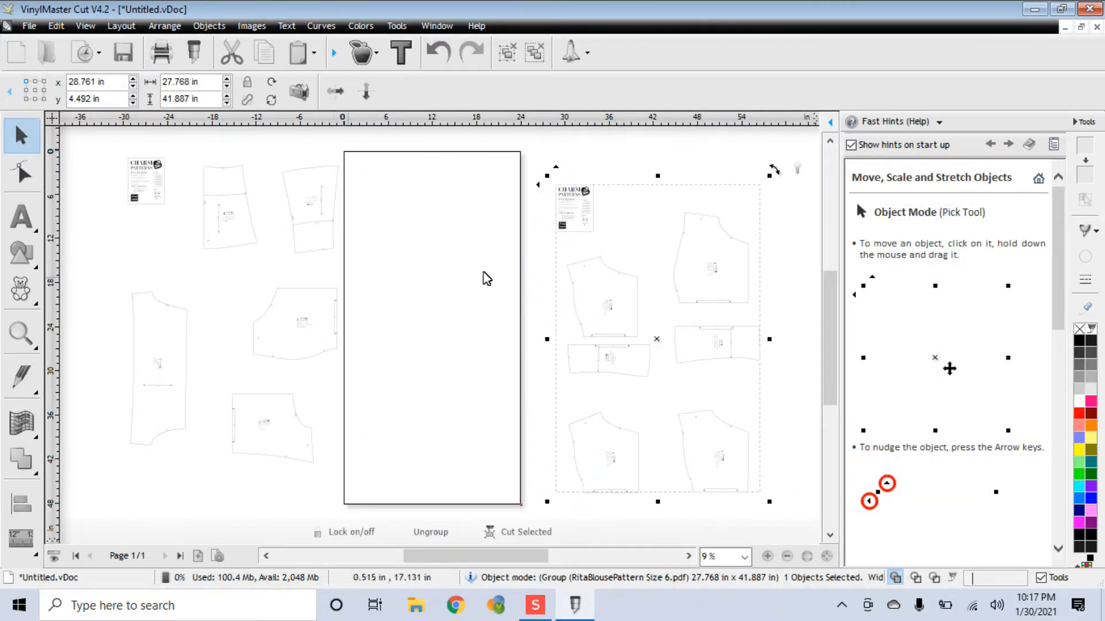
- Lay the first pattern group over the document page and examine how its pieces fit within the page edges
click(273, 324)
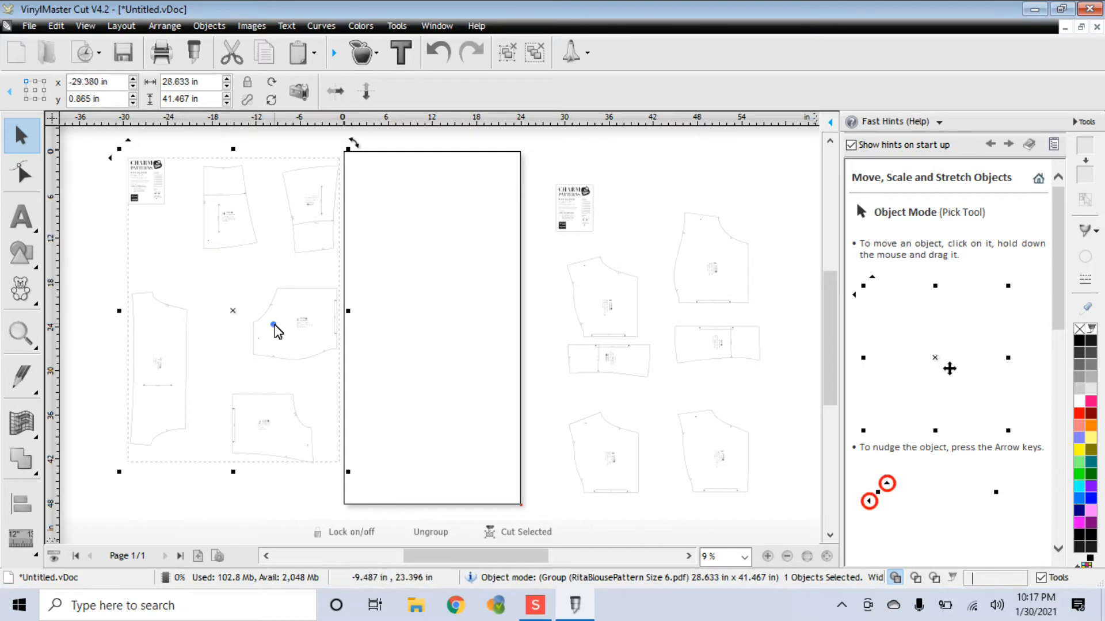
drag(229, 314, 425, 327)
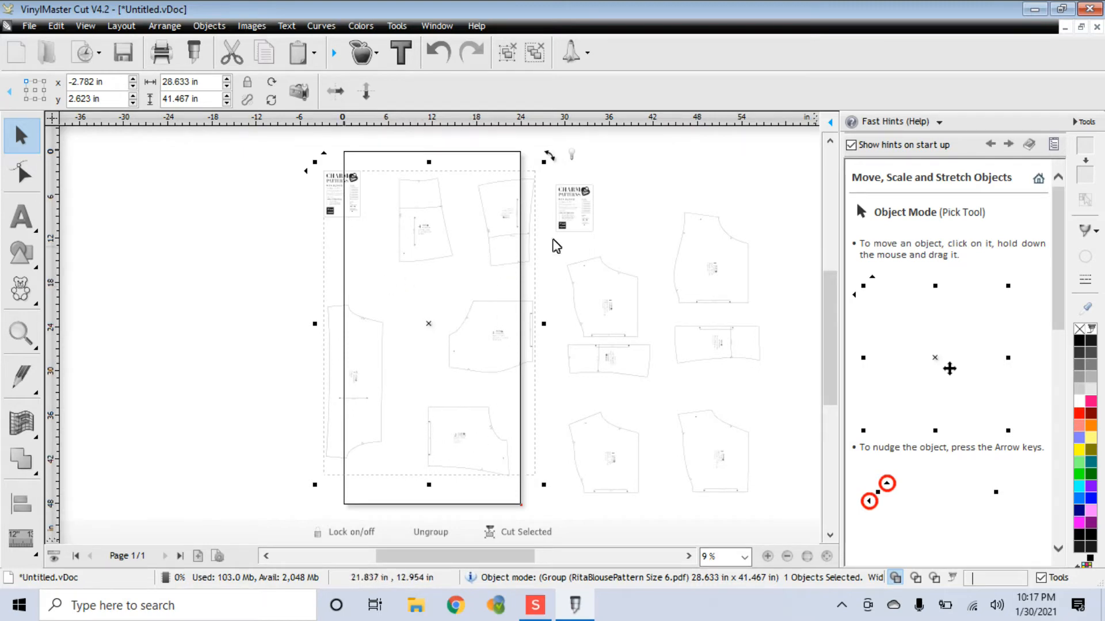
scroll(469, 339, up, 3)
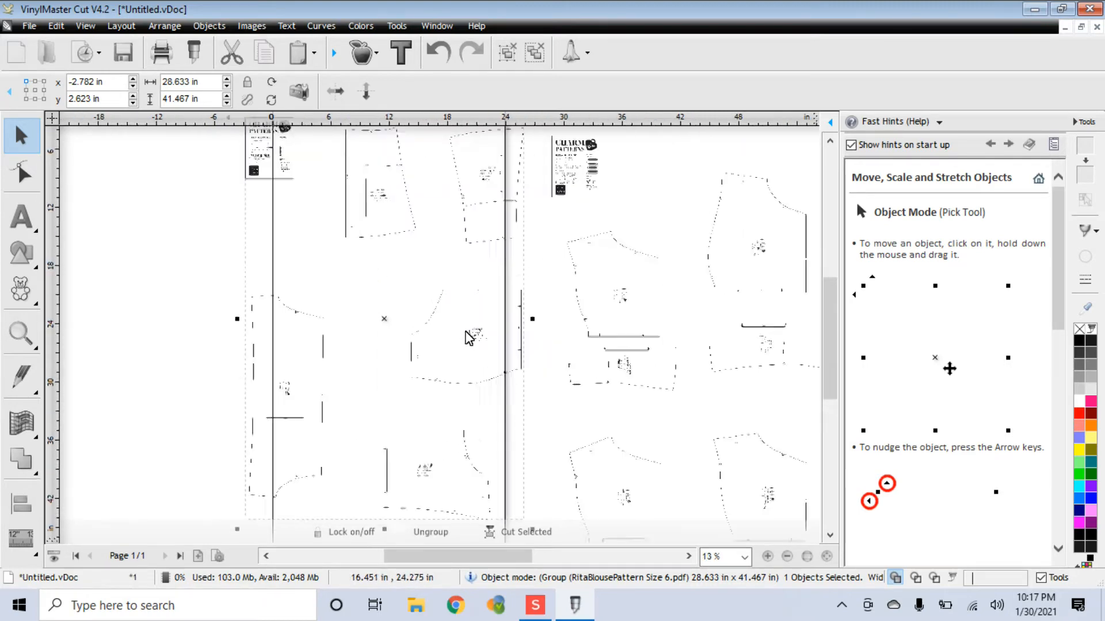
scroll(565, 398, up, 2)
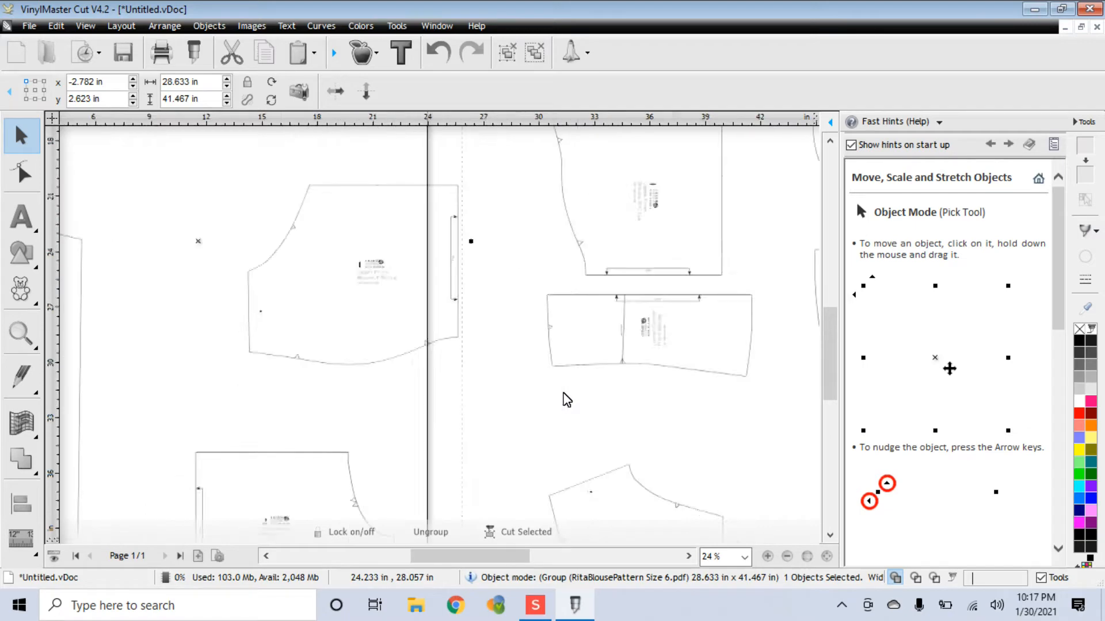
scroll(565, 398, up, 2)
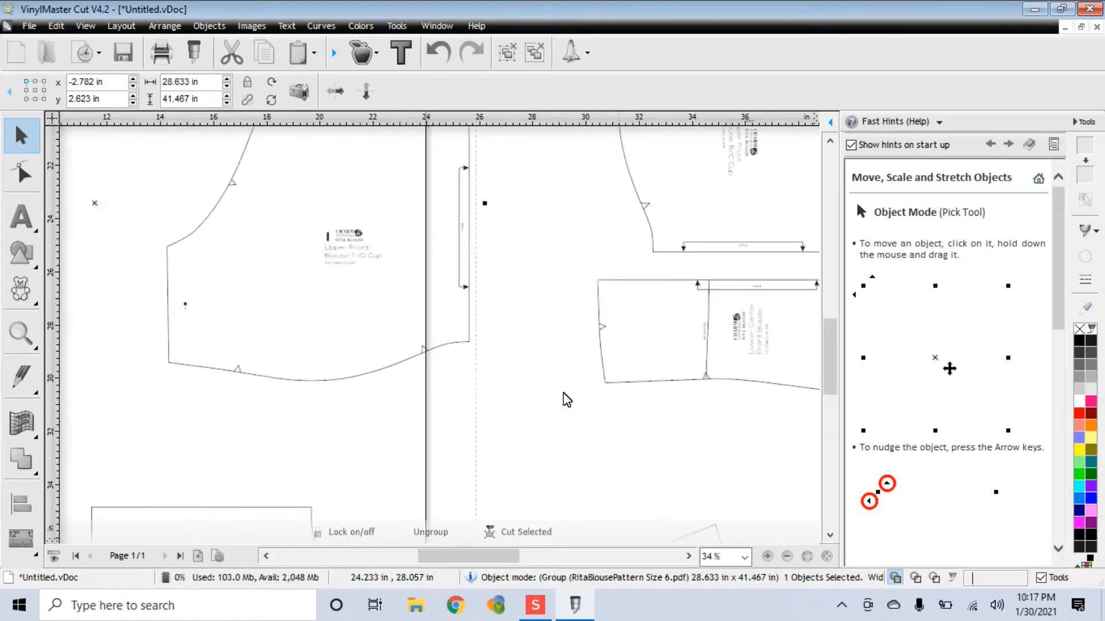
drag(831, 371, 825, 344)
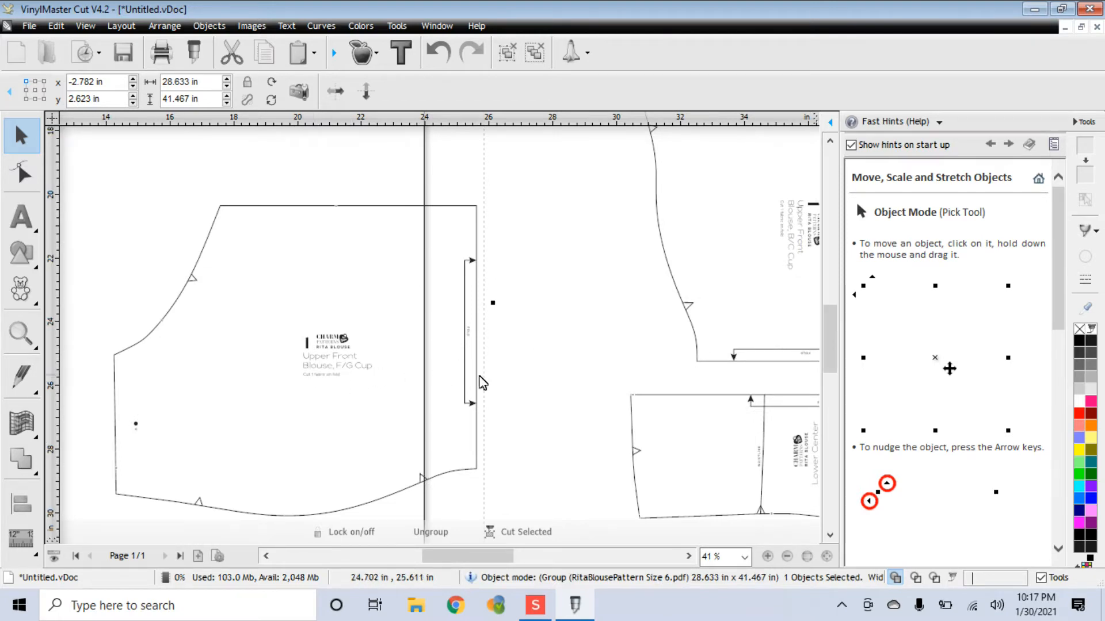
scroll(784, 397, down, 4)
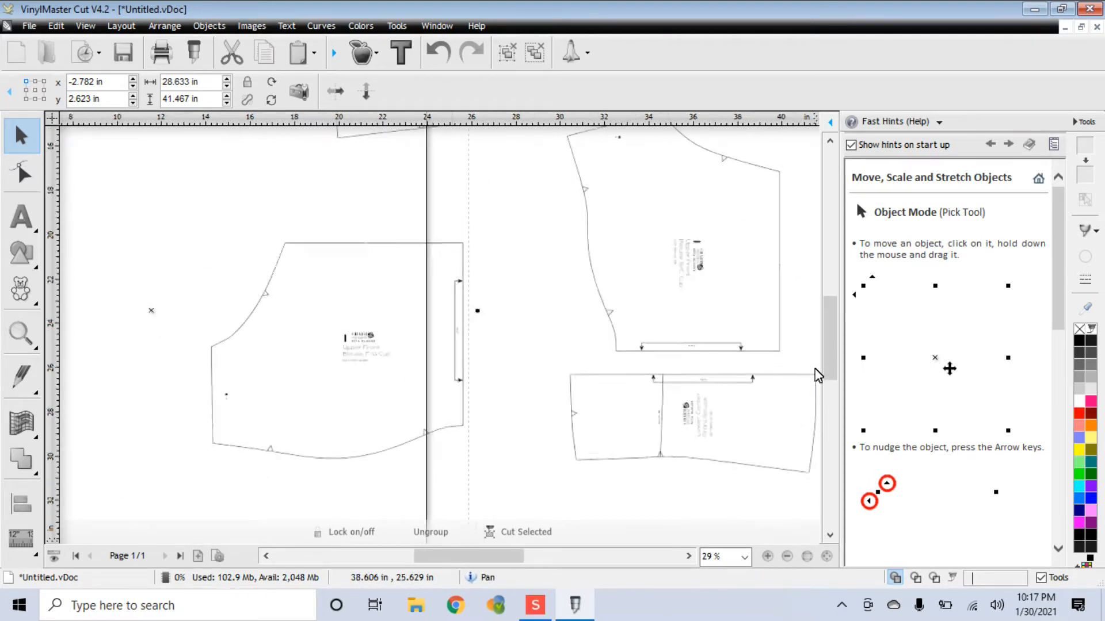
drag(826, 364, 822, 344)
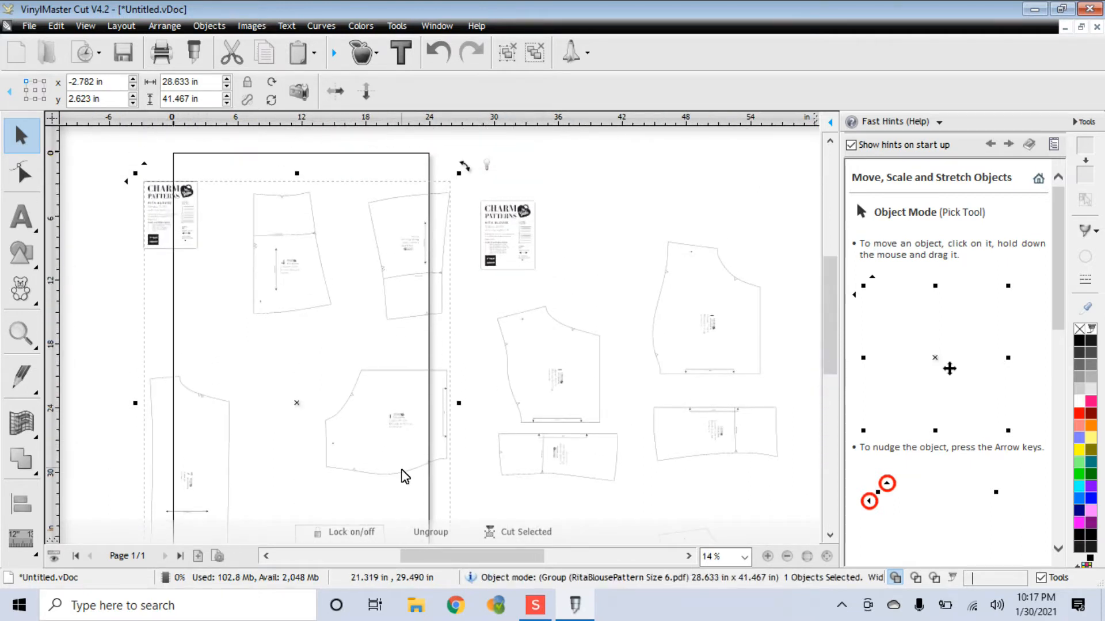
scroll(404, 476, down, 1)
scroll(402, 467, up, 1)
scroll(298, 385, up, 1)
scroll(320, 374, down, 2)
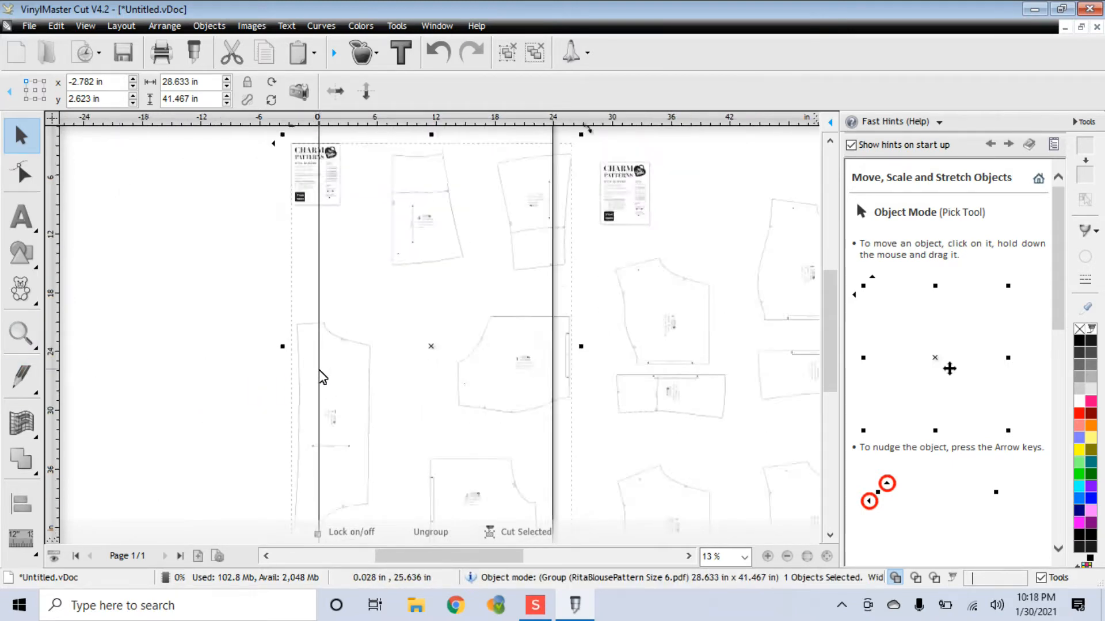
- Shift the first pattern group partly off the page's left edge and move the second group farther right of the page
drag(437, 352, 333, 332)
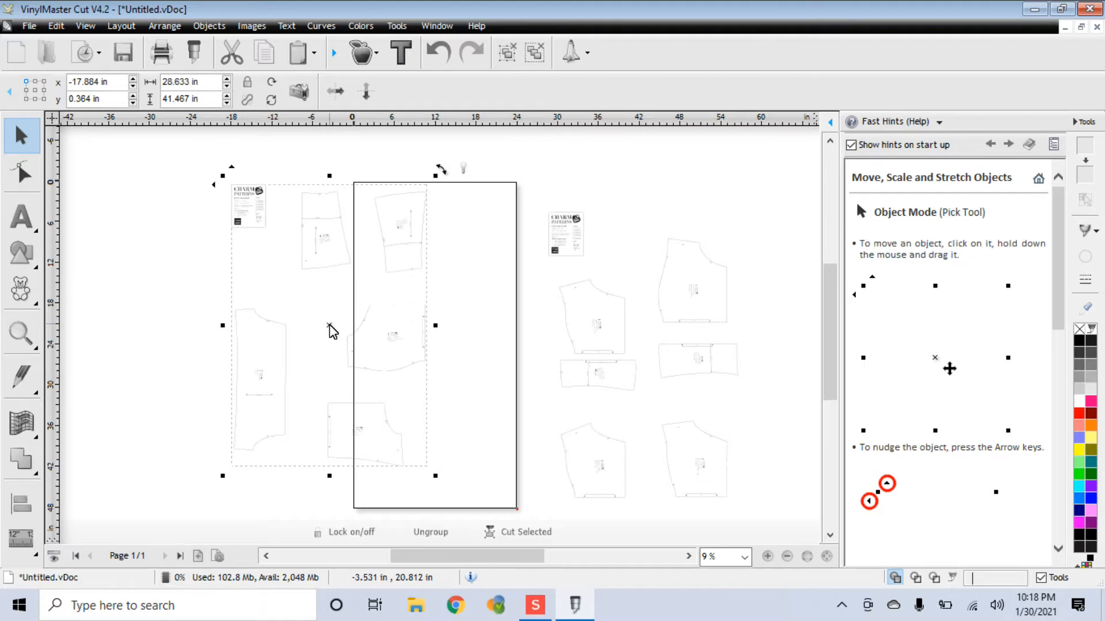
click(607, 303)
drag(641, 360, 728, 349)
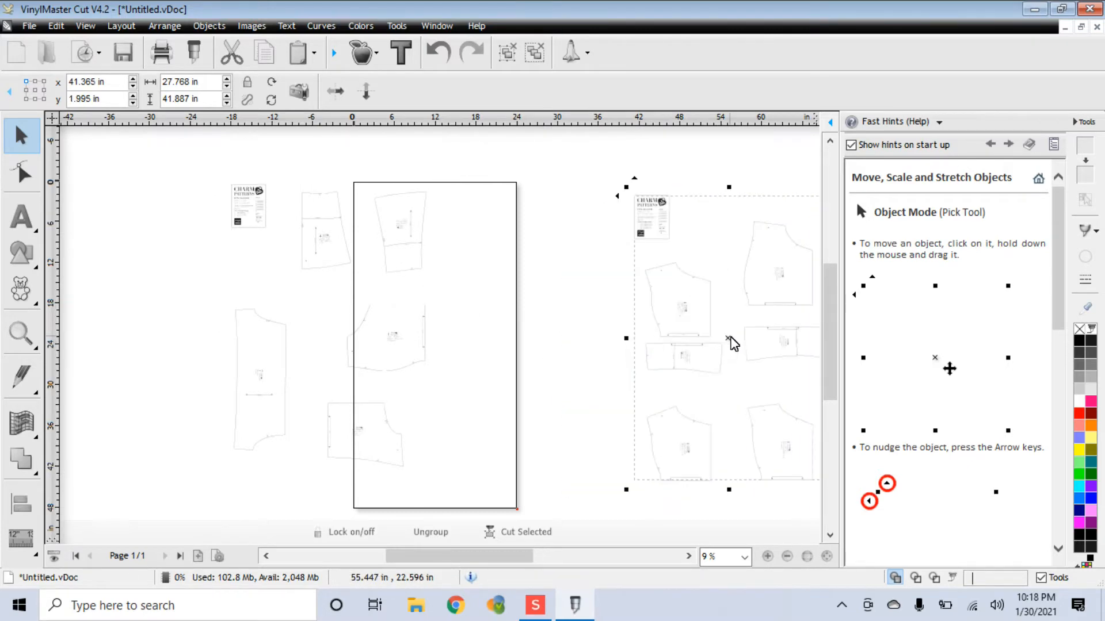
- Reposition the first pattern group so the long piece stays left of the page and the other four pieces lie over it
click(310, 315)
click(263, 350)
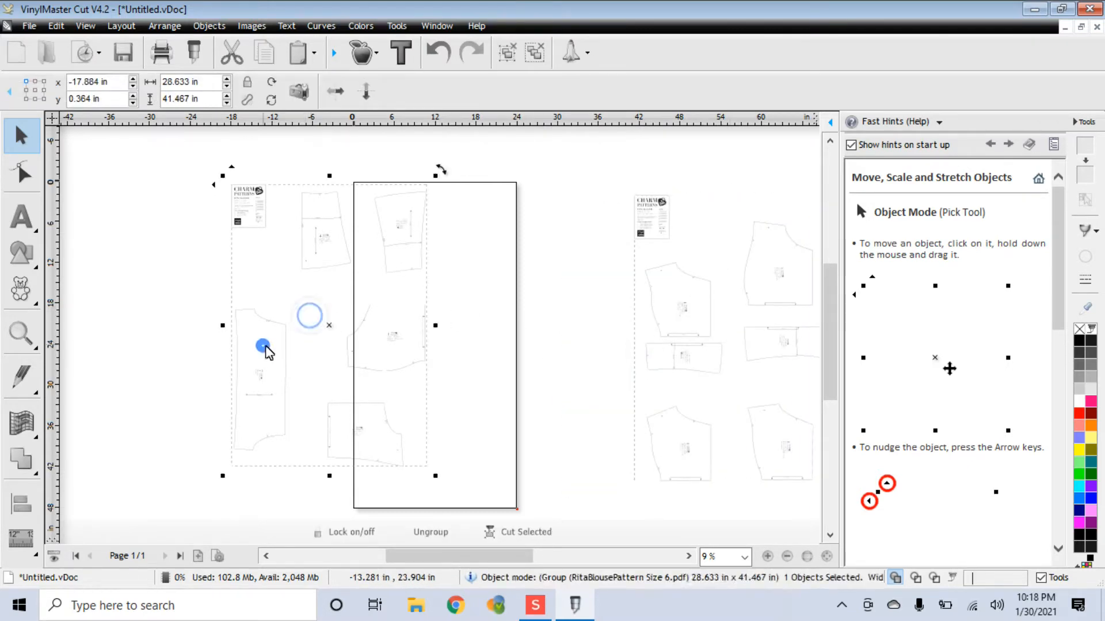
click(320, 330)
click(362, 337)
drag(327, 328, 379, 333)
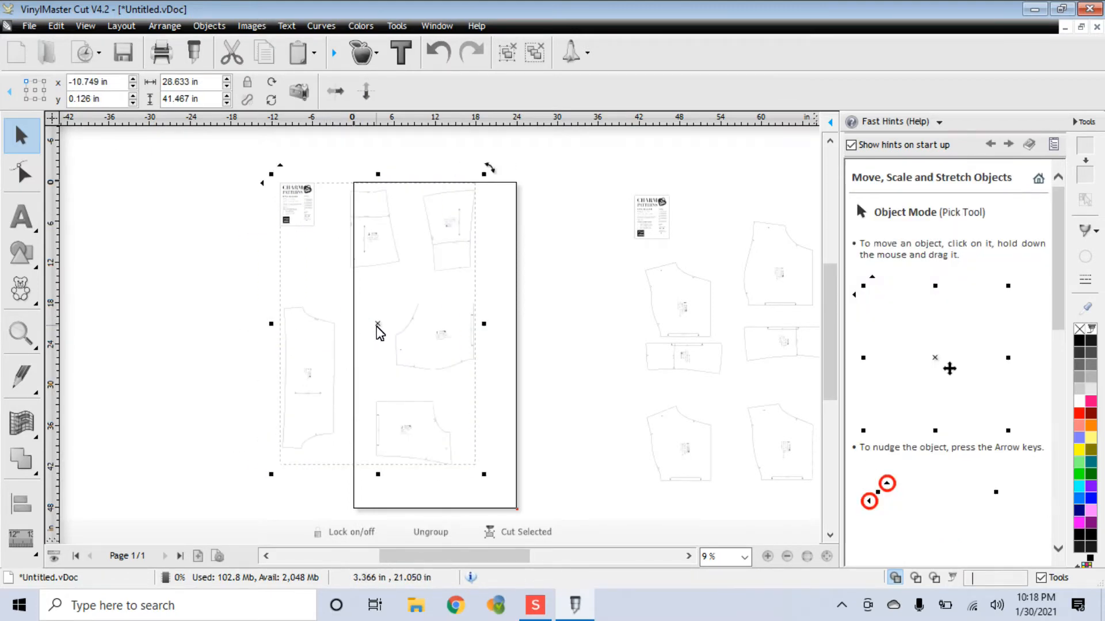
- Ungroup all objects in the first pattern group and clear the selection
right_click(372, 239)
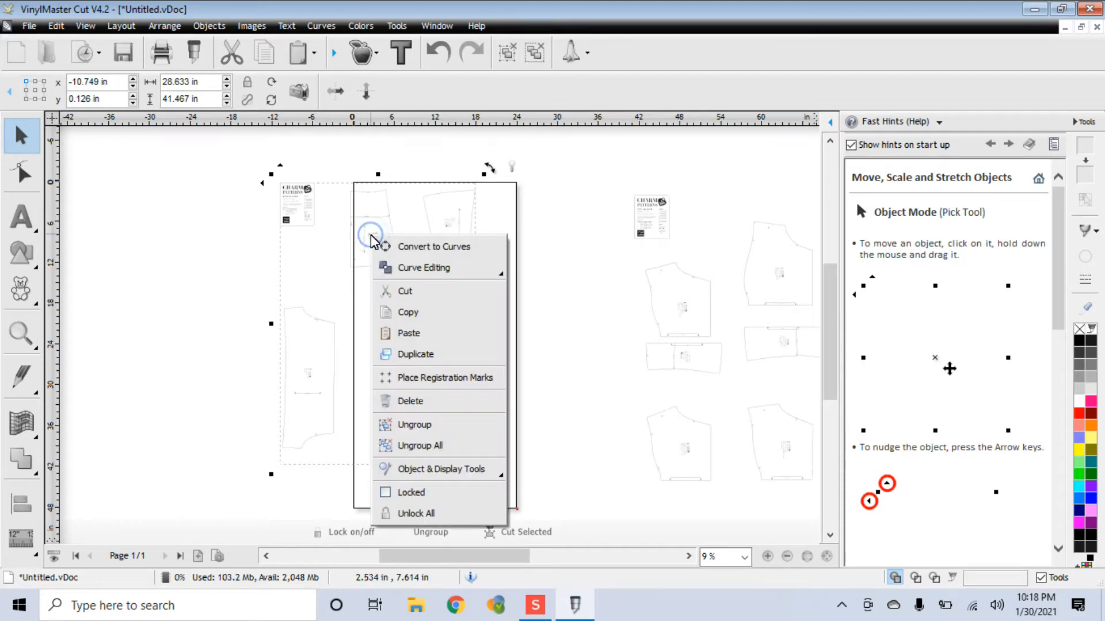
click(428, 446)
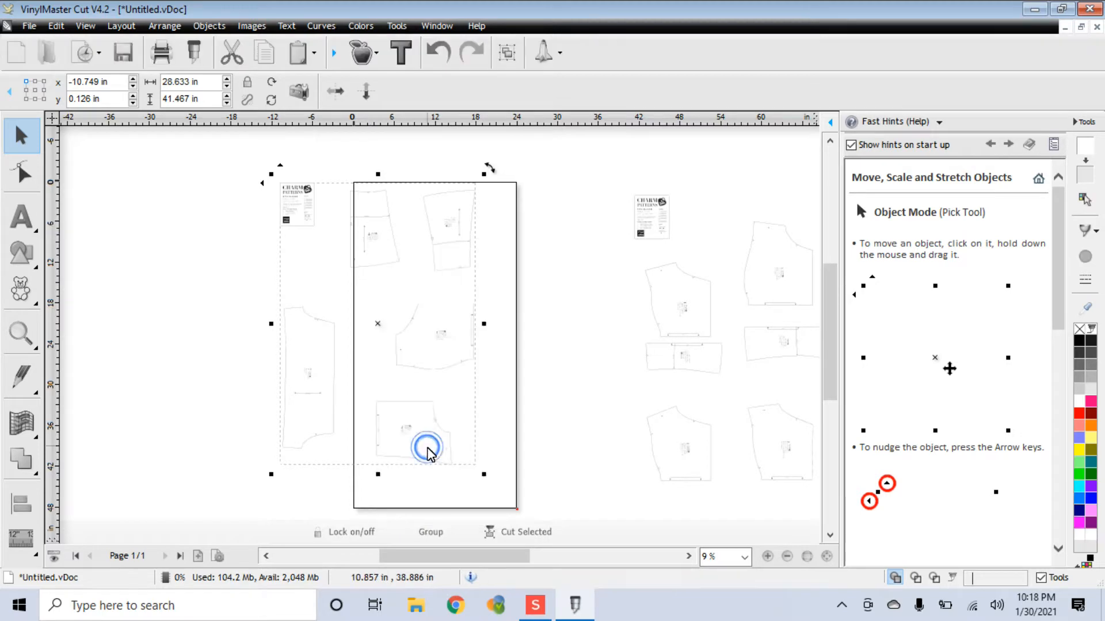
click(532, 415)
- Try moving an armhole notch and the fold bracket of the Upper Back Blouse piece inward as separate objects
scroll(427, 382, up, 2)
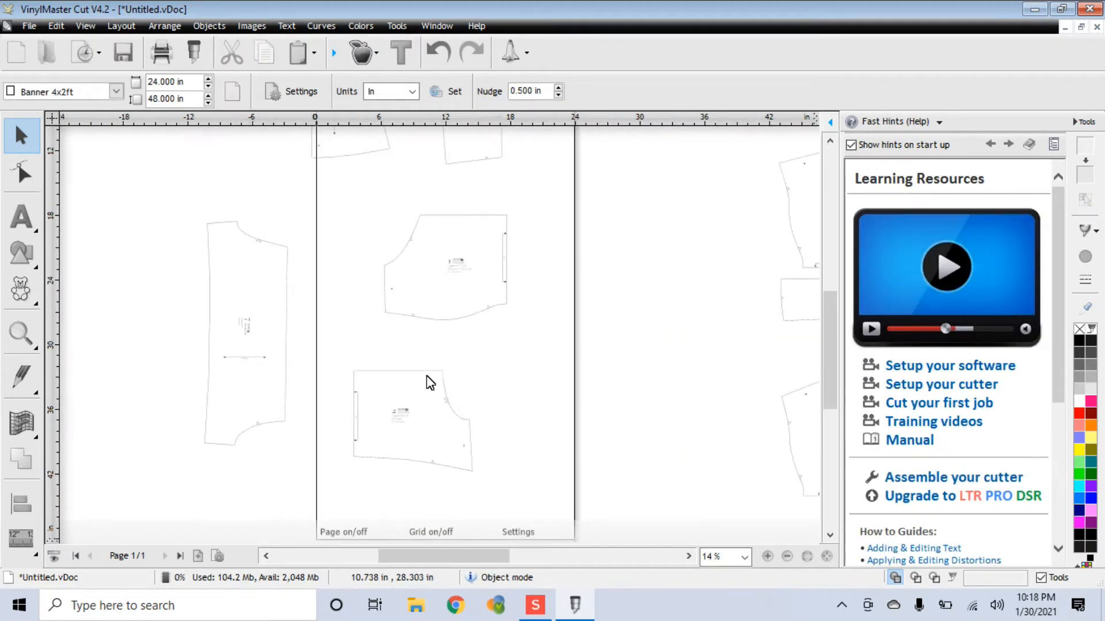
scroll(350, 390, up, 1)
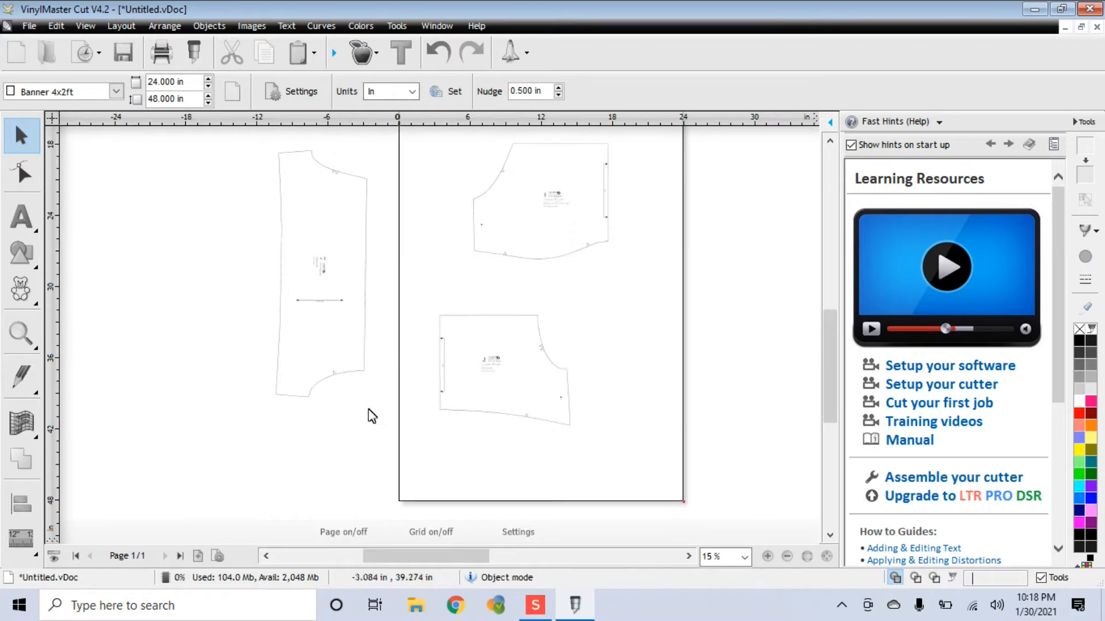
scroll(513, 425, up, 4)
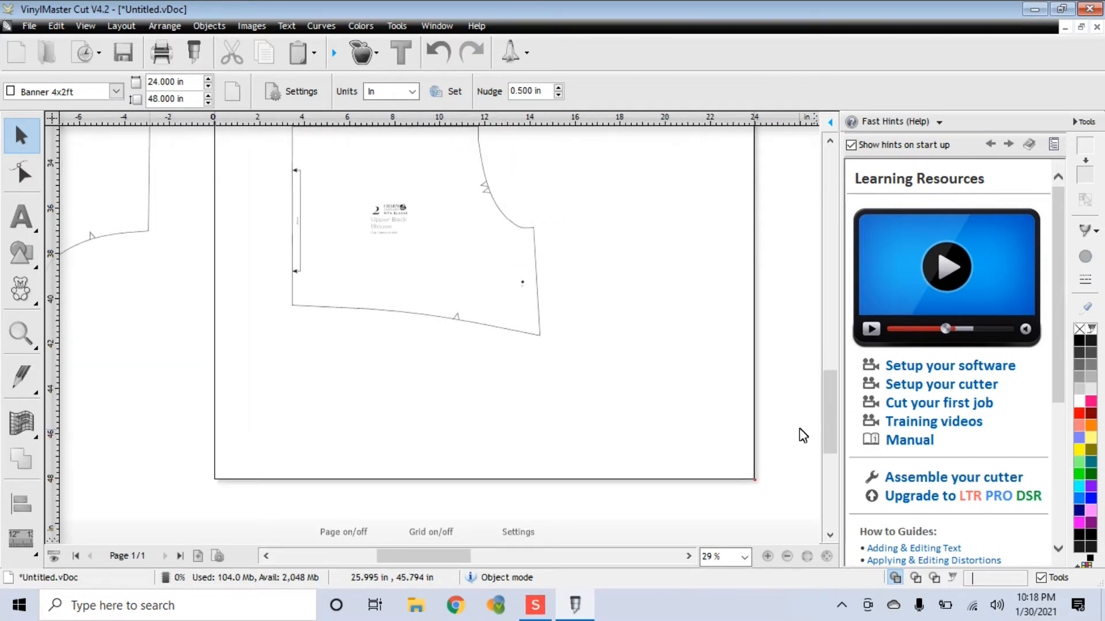
drag(827, 440, 824, 415)
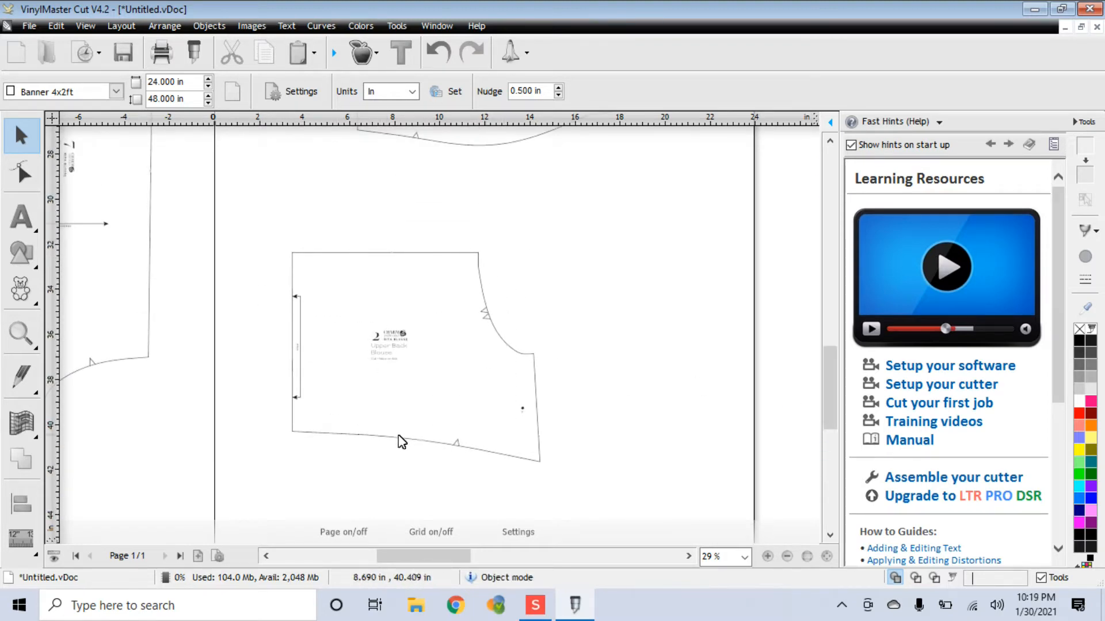
drag(485, 321, 465, 323)
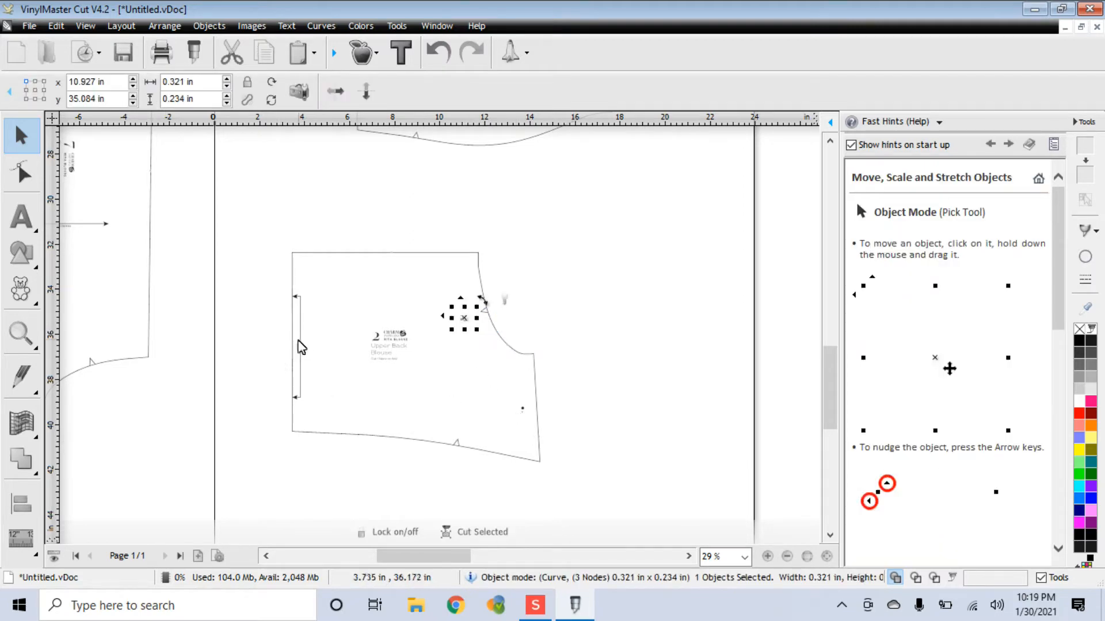
drag(300, 309, 312, 309)
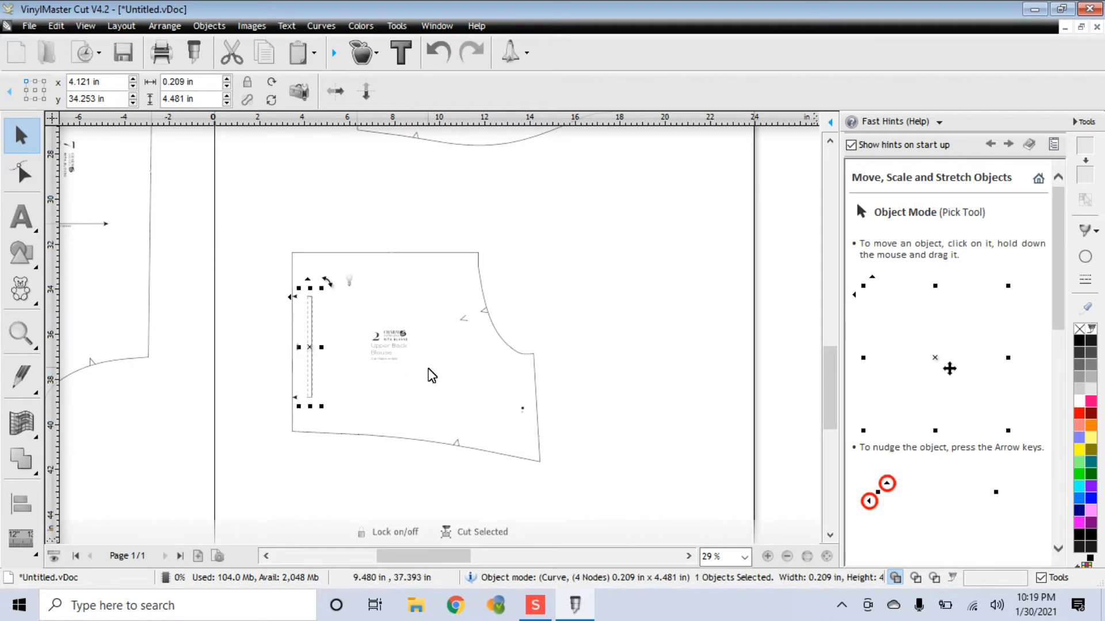
- Undo the moves of the fold bracket and the notch on the Upper Back Blouse piece, and clear the selection
click(56, 26)
click(82, 45)
click(56, 26)
click(81, 64)
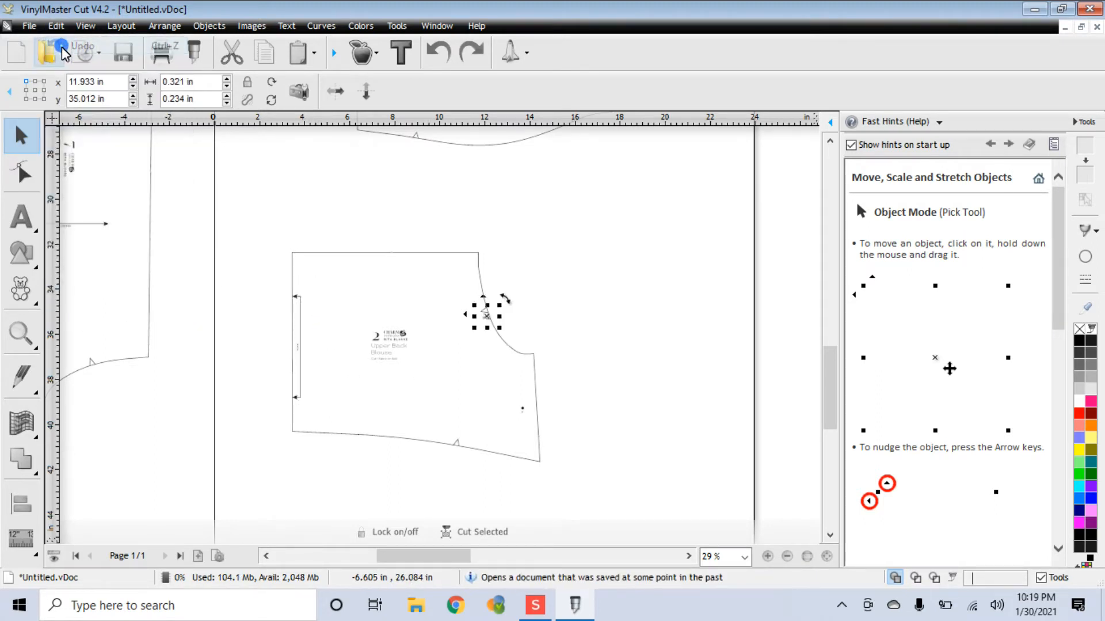
click(278, 212)
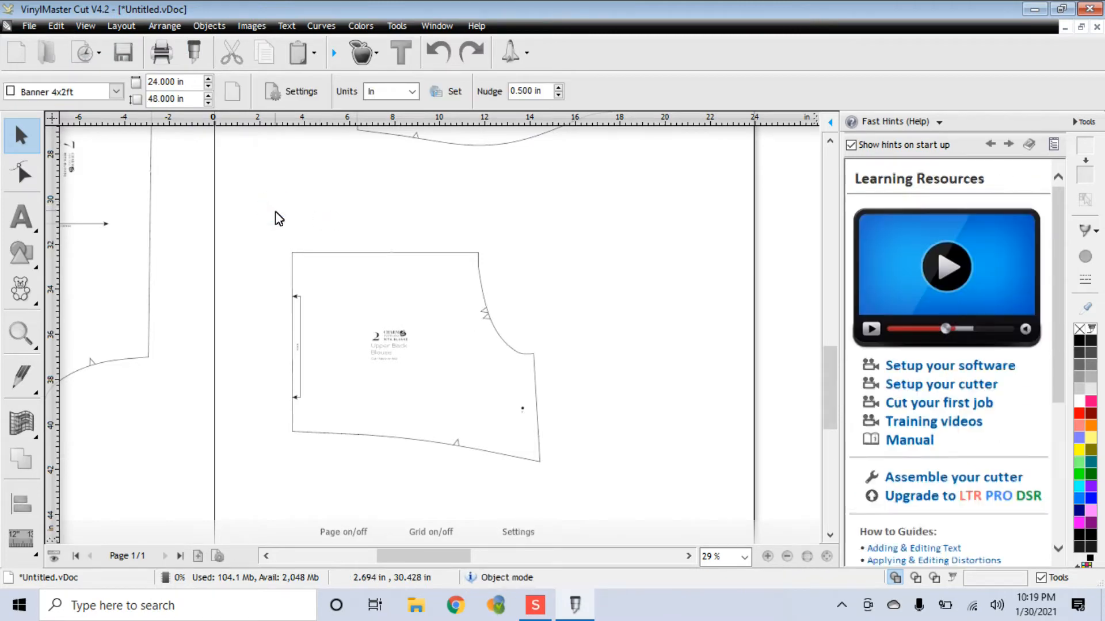
- Group all parts of the Upper Back Blouse piece into one object and clear the selection
scroll(326, 434, down, 4)
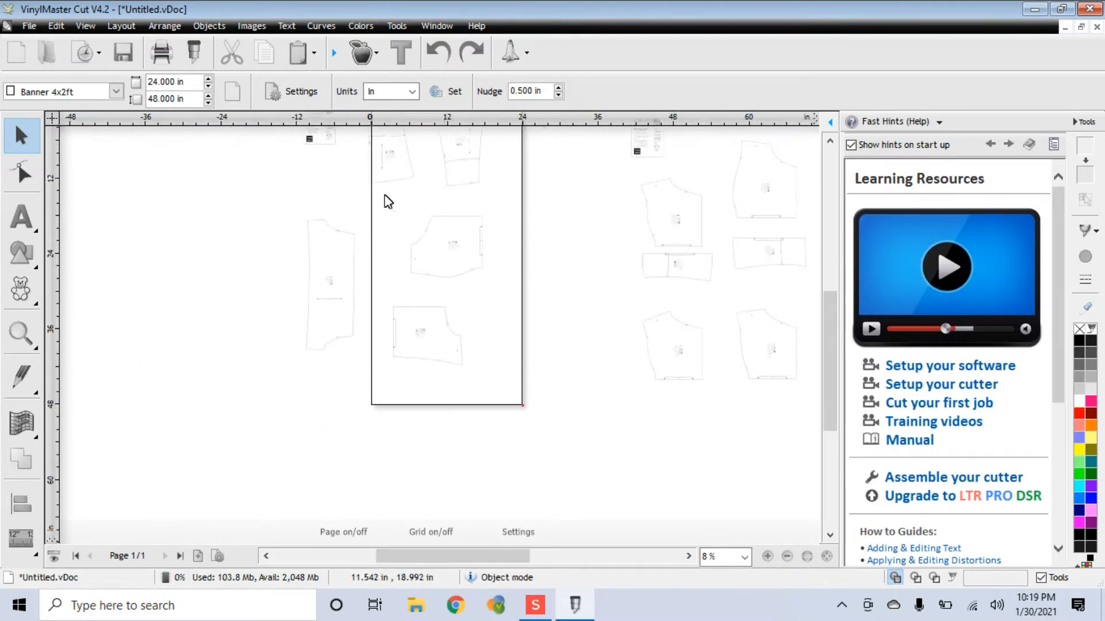
scroll(382, 395, up, 3)
drag(825, 439, 823, 391)
drag(430, 253, 744, 466)
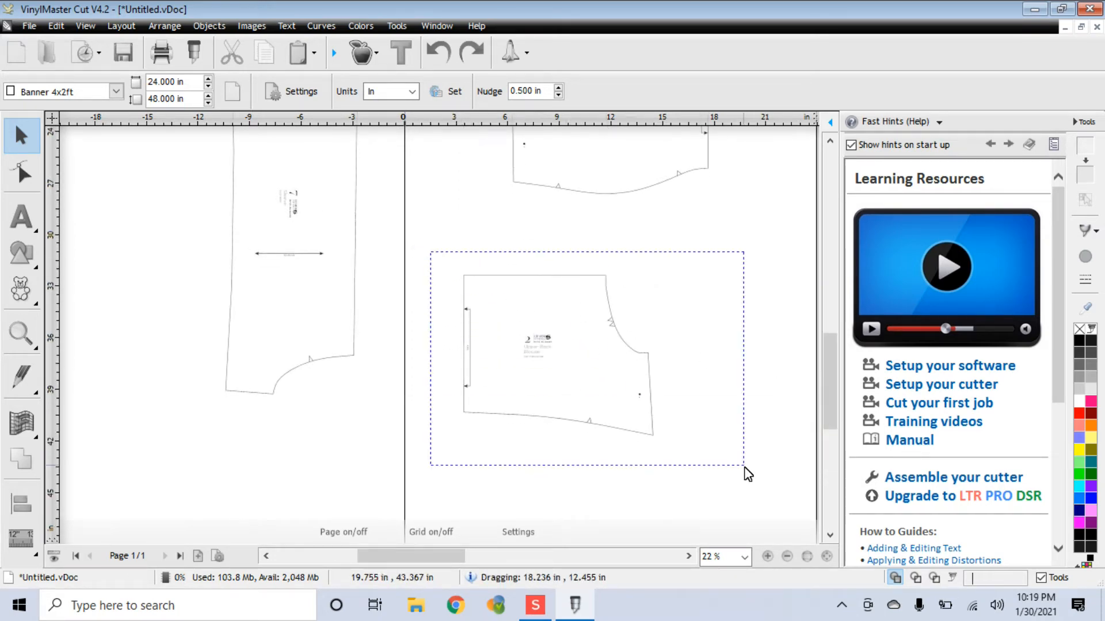
drag(744, 468, 745, 470)
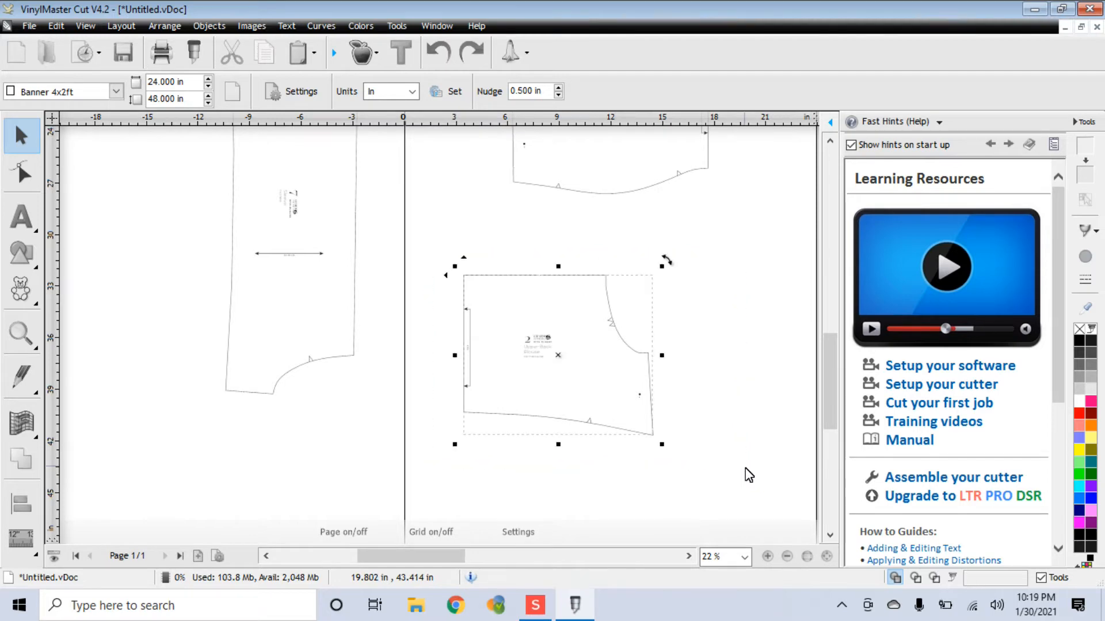
right_click(592, 367)
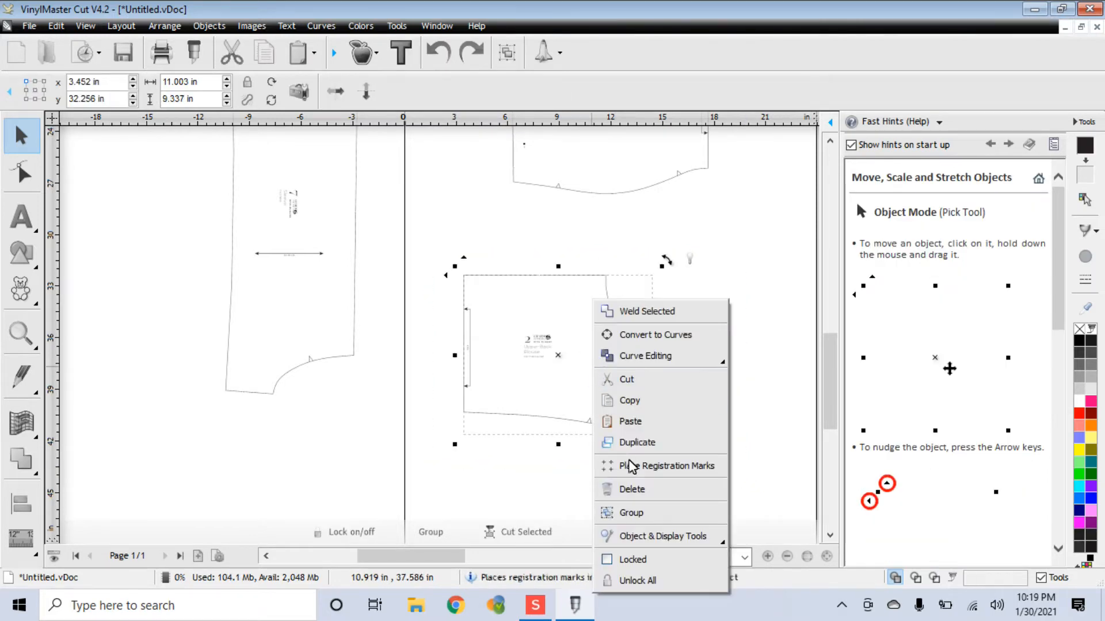
click(650, 509)
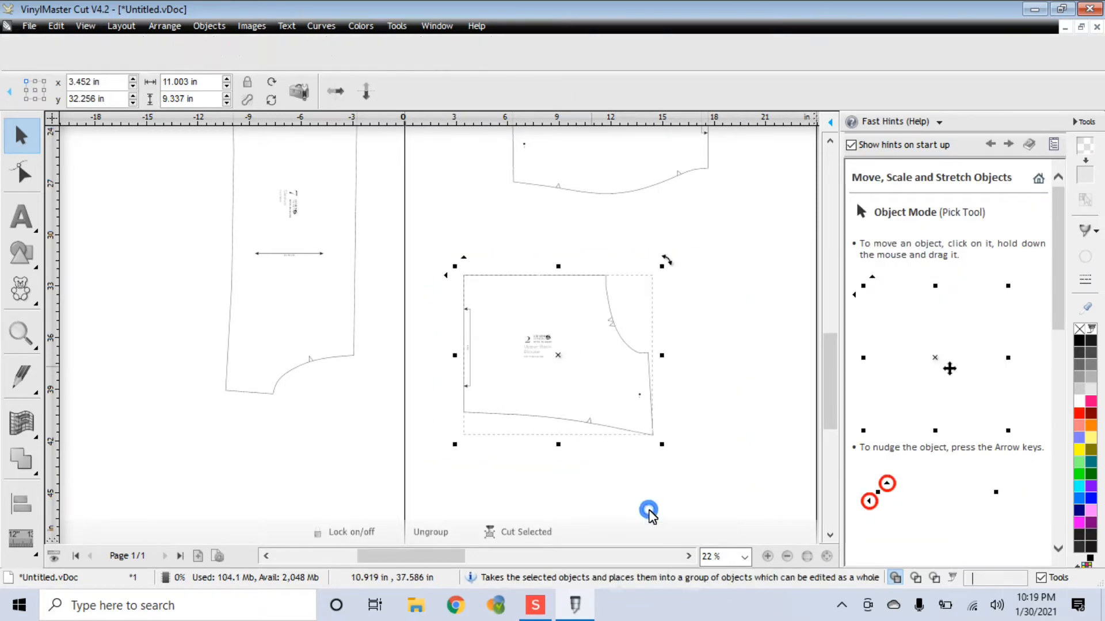
click(616, 493)
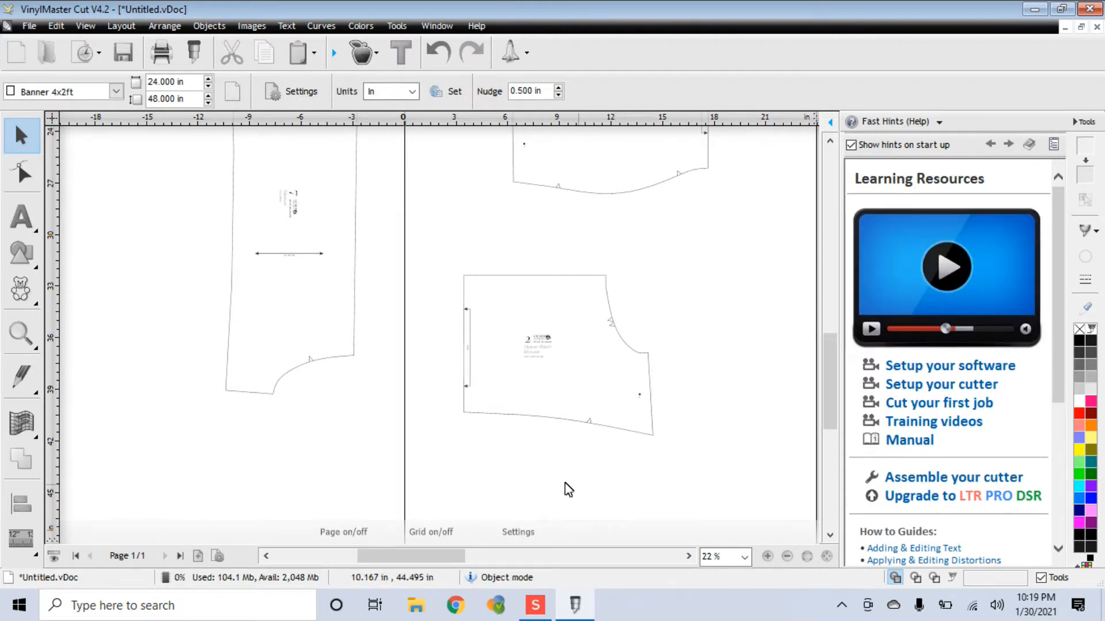
- Move the grouped Upper Back Blouse piece as a single object to about X 2.559 in, Y 32.961 in
drag(445, 251, 683, 475)
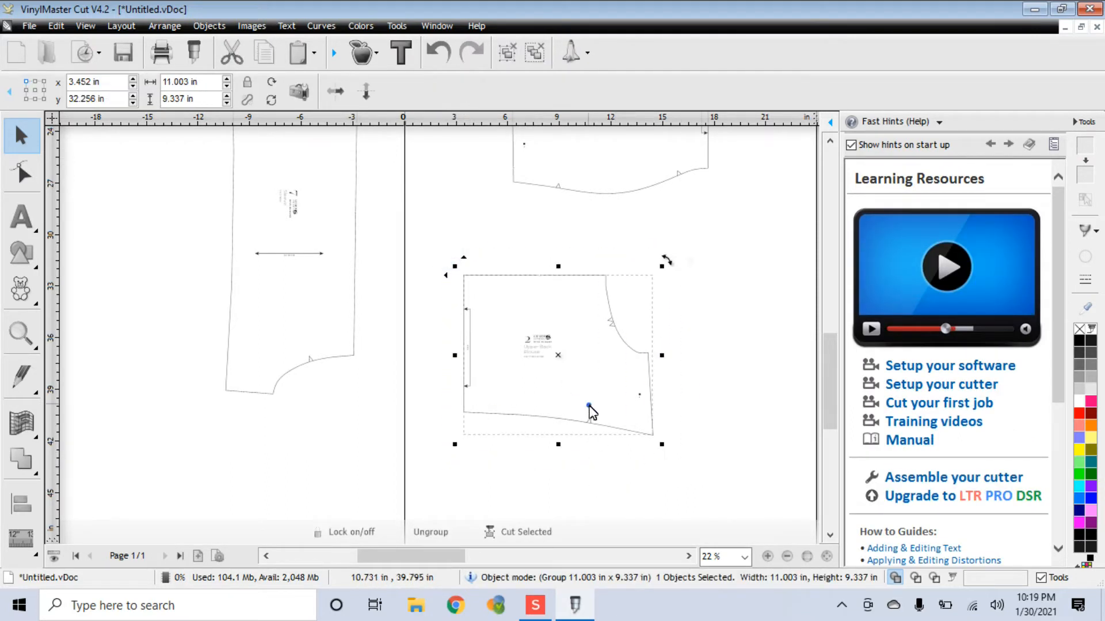
right_click(588, 410)
click(627, 514)
click(547, 520)
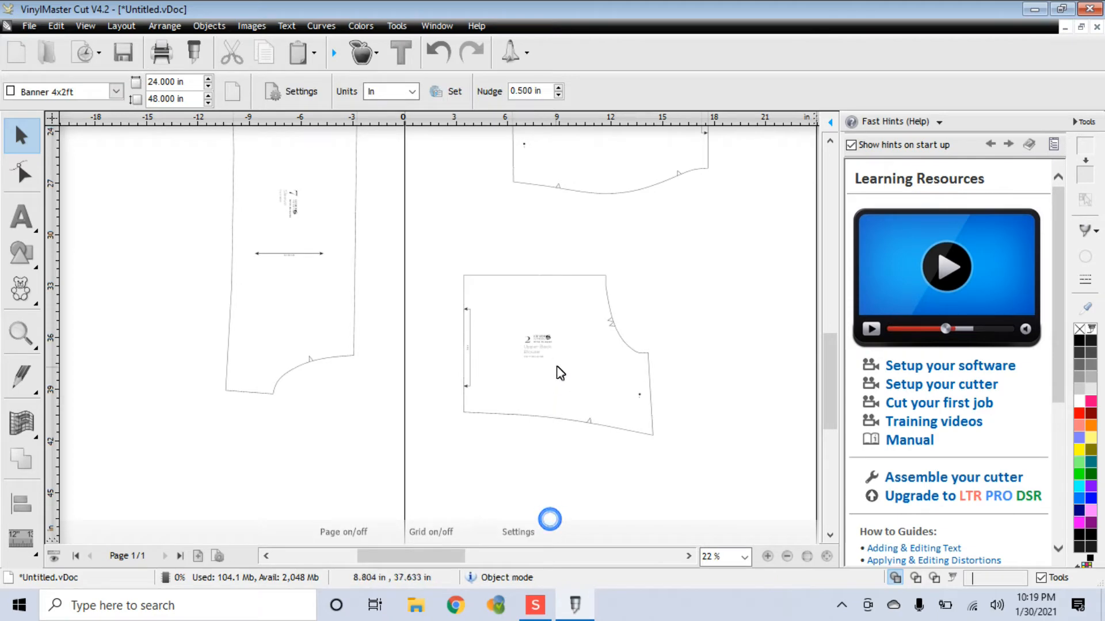
click(534, 345)
drag(557, 360, 534, 382)
mouse_move(582, 353)
mouse_down()
mouse_move(592, 400)
mouse_move(582, 322)
mouse_move(599, 388)
mouse_move(593, 339)
mouse_up()
- Group all parts of the Sleeve piece and move it farther left of the page, to about X -24.471 in, Y 16.764 in
scroll(527, 414, down, 1)
scroll(527, 413, up, 3)
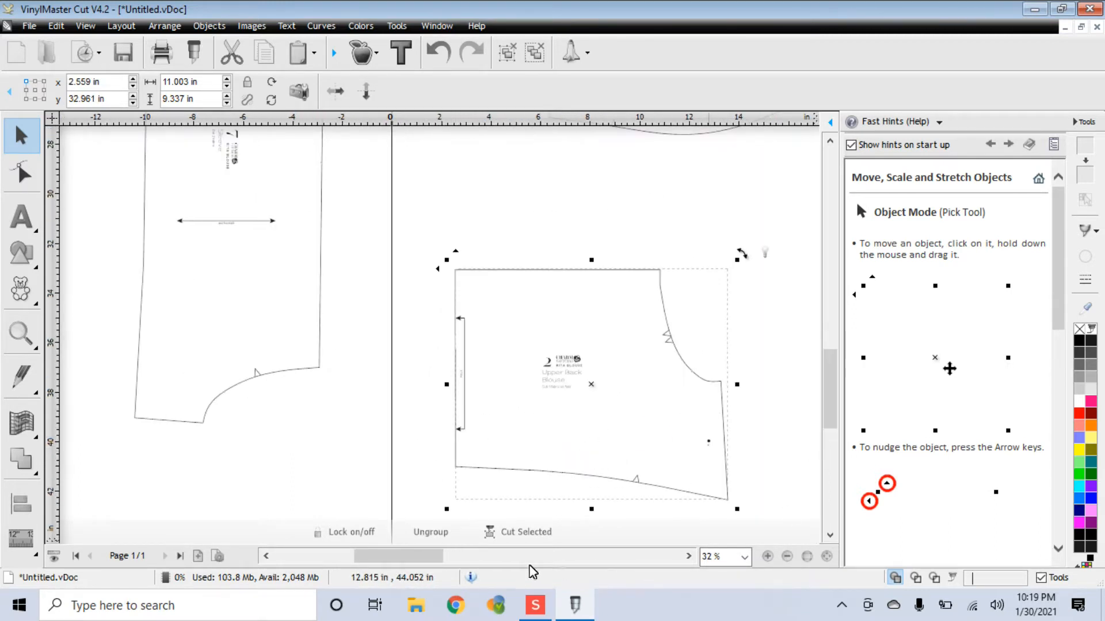
drag(408, 565, 387, 562)
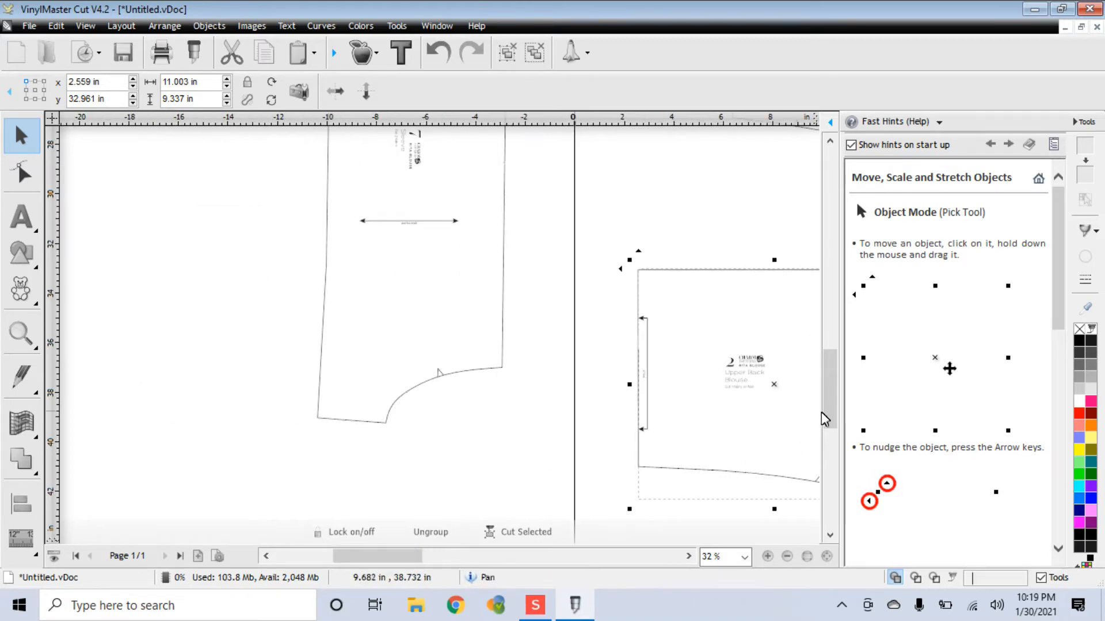
drag(829, 411, 817, 374)
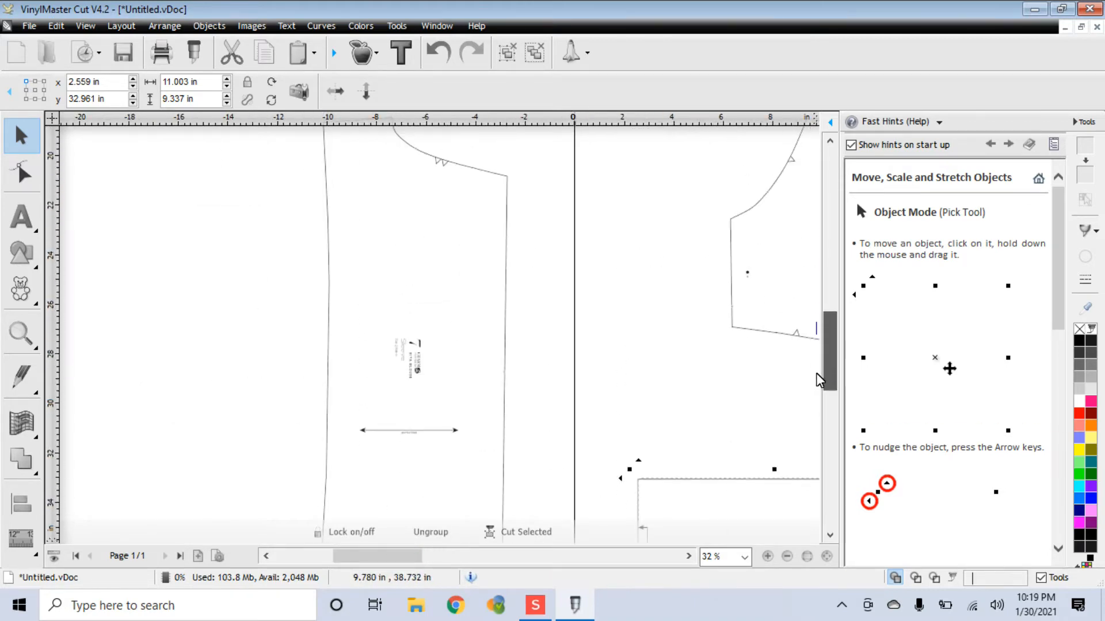
scroll(532, 341, down, 2)
scroll(334, 236, down, 1)
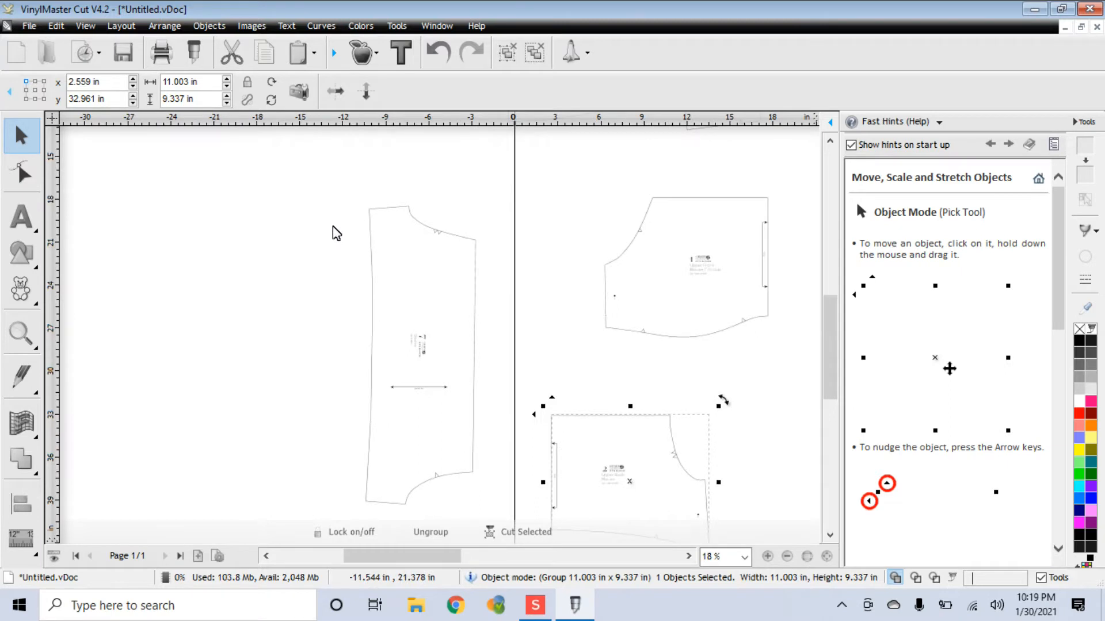
drag(339, 176, 506, 530)
right_click(419, 360)
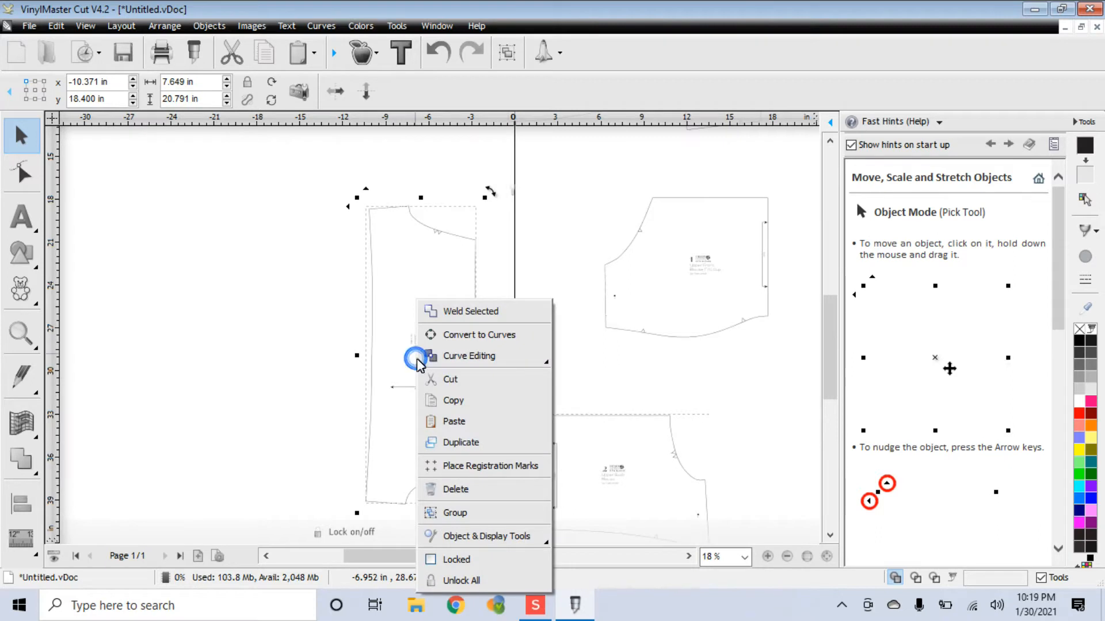
click(454, 513)
drag(423, 353, 223, 339)
- Delete the entire Upper Front Blouse, F/G Cup piece with its label and markings
drag(439, 561, 477, 560)
scroll(471, 383, up, 2)
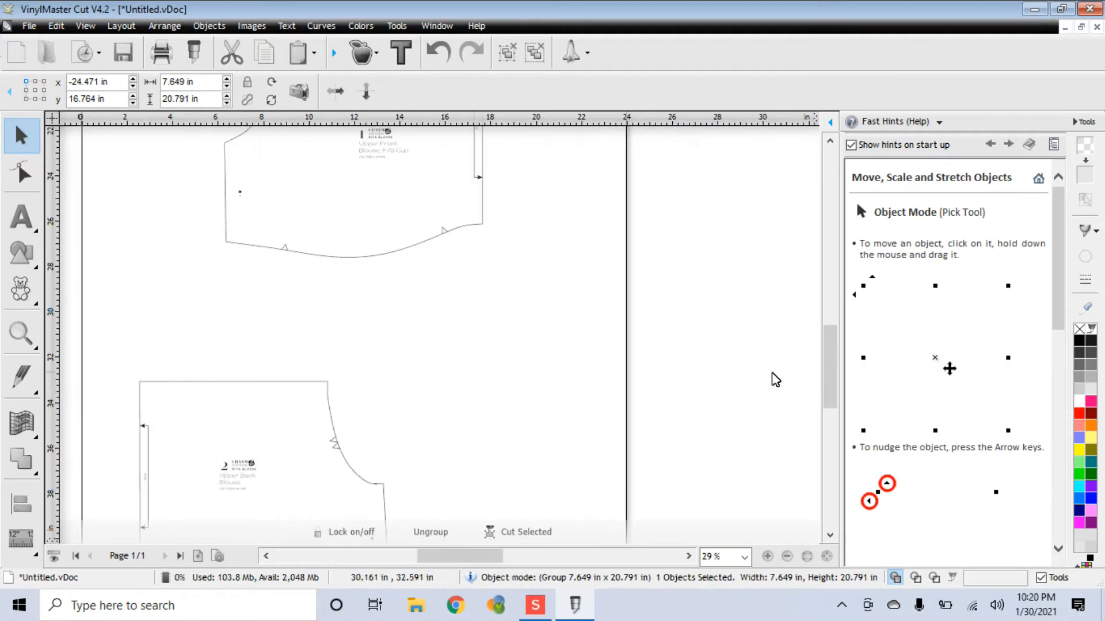
drag(830, 397, 831, 363)
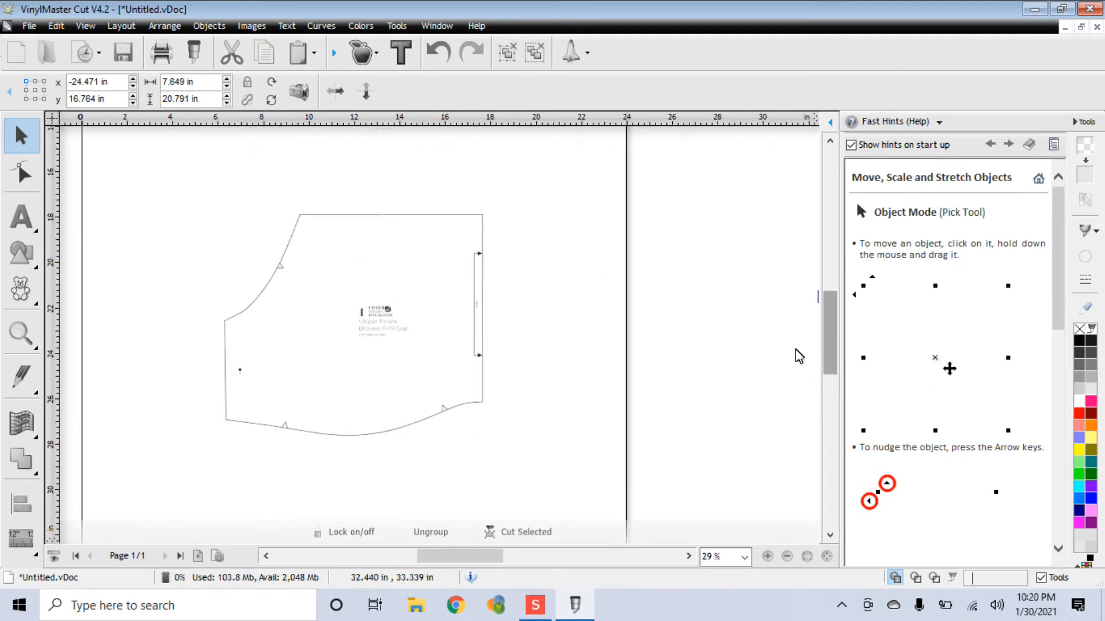
drag(178, 178, 606, 508)
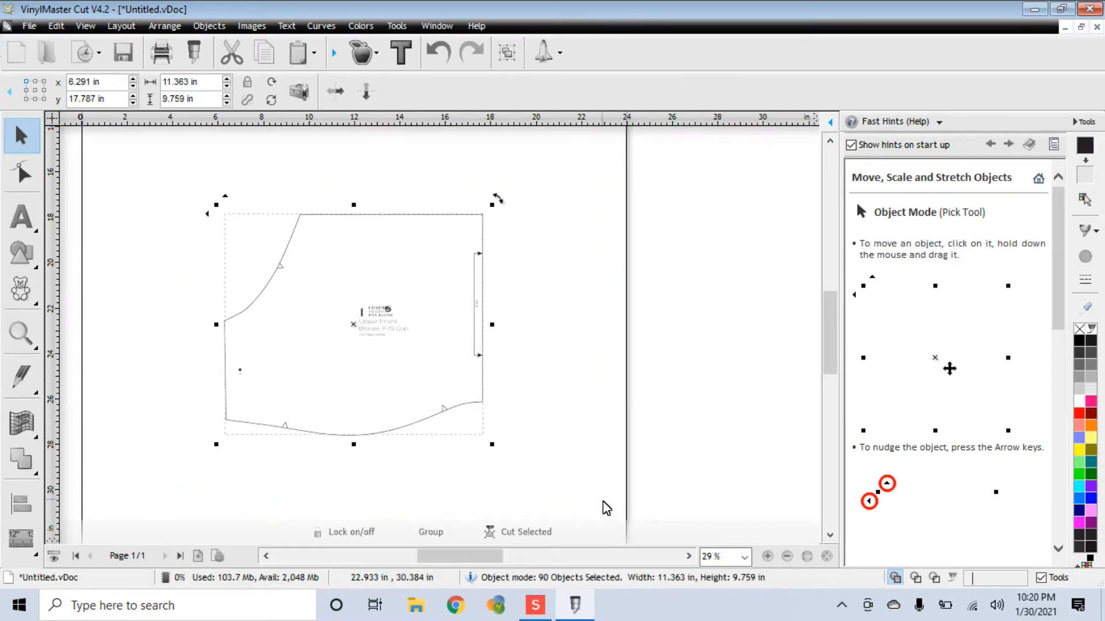
key(Delete)
- Group all parts of the Lower Side Back Blouse piece and move it out over the page's right edge
scroll(605, 508, down, 2)
scroll(546, 390, down, 1)
drag(831, 342, 829, 295)
drag(339, 220, 520, 428)
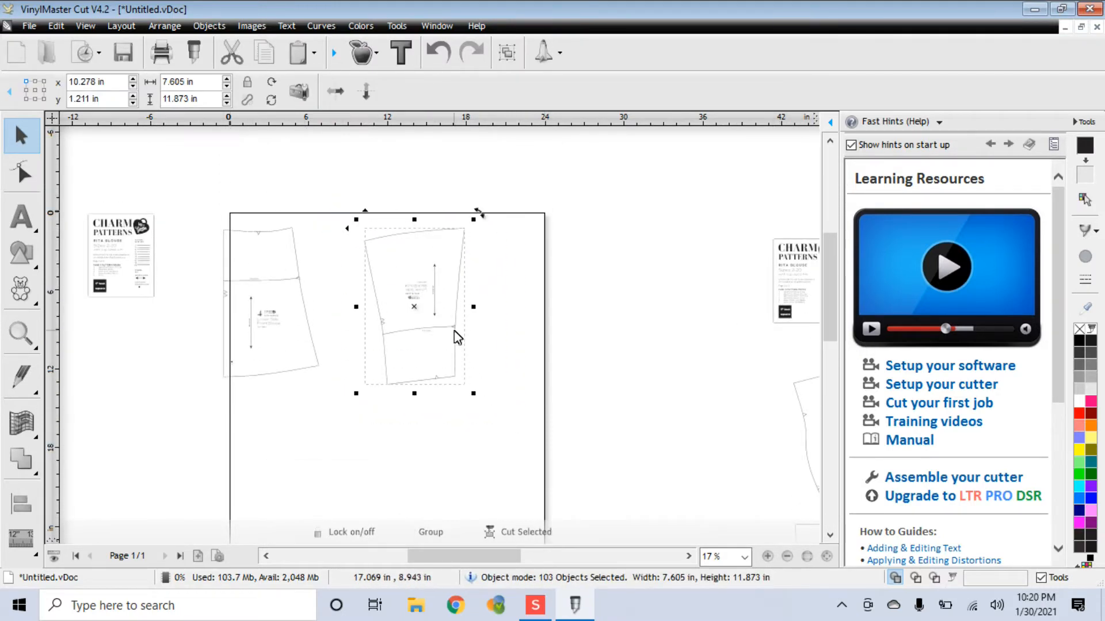
right_click(425, 331)
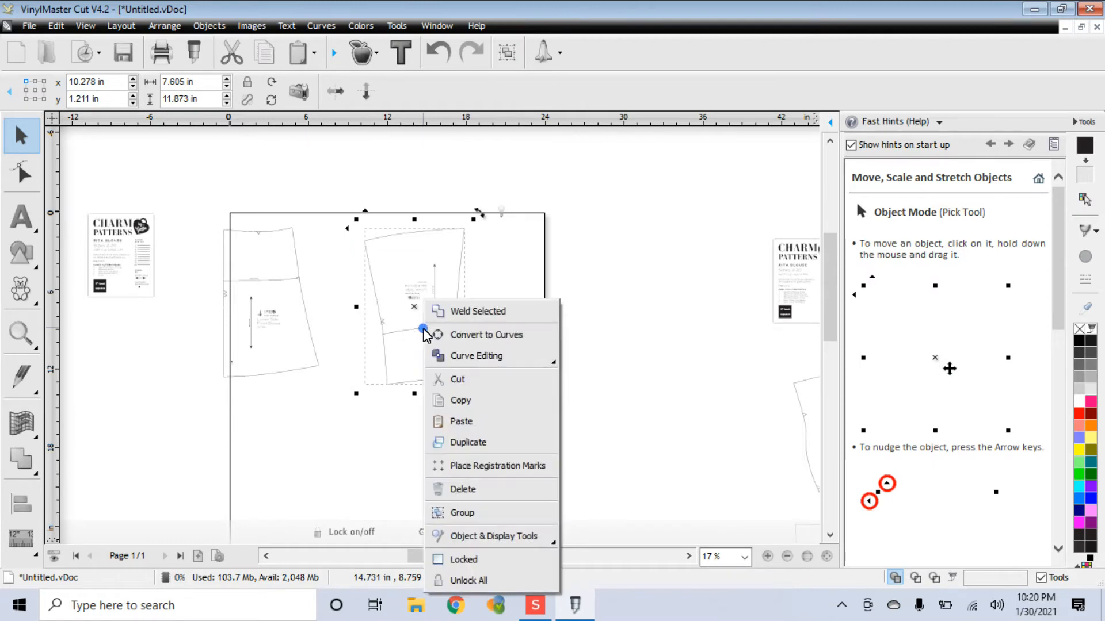
click(470, 522)
drag(412, 304, 585, 243)
- Group all parts of the Lower Side Front Blouse piece and move it fully onto the page, to about X 10.268 in, Y 0.724 in
drag(197, 218, 347, 396)
right_click(275, 315)
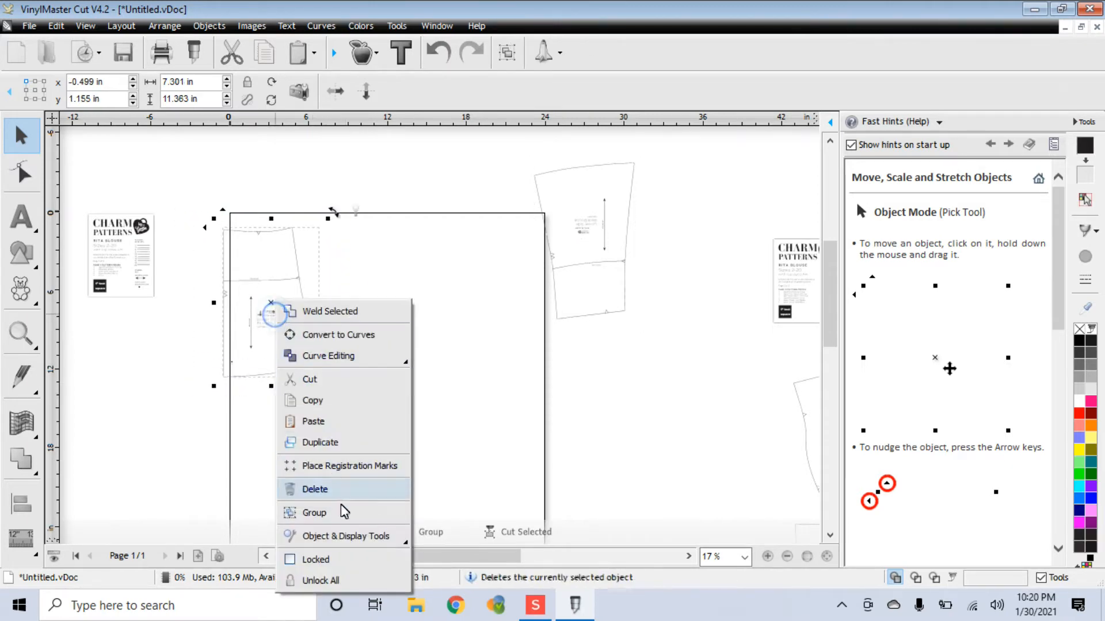
click(279, 512)
drag(275, 315, 414, 305)
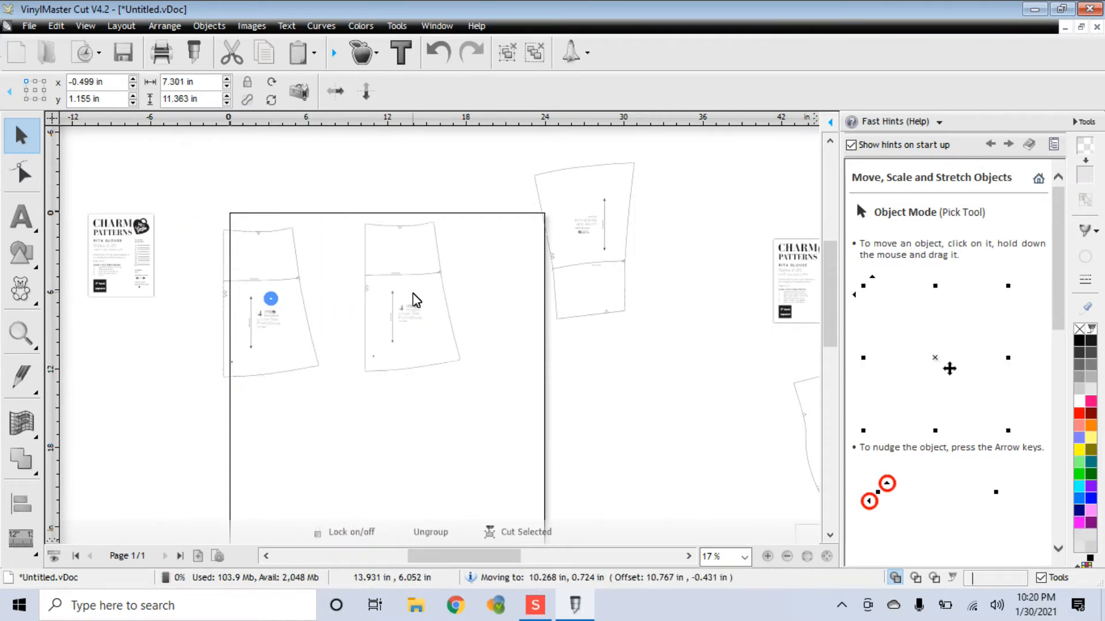
- Check the width and height of the 1" test square in the page 1 pattern information block
scroll(138, 325, up, 4)
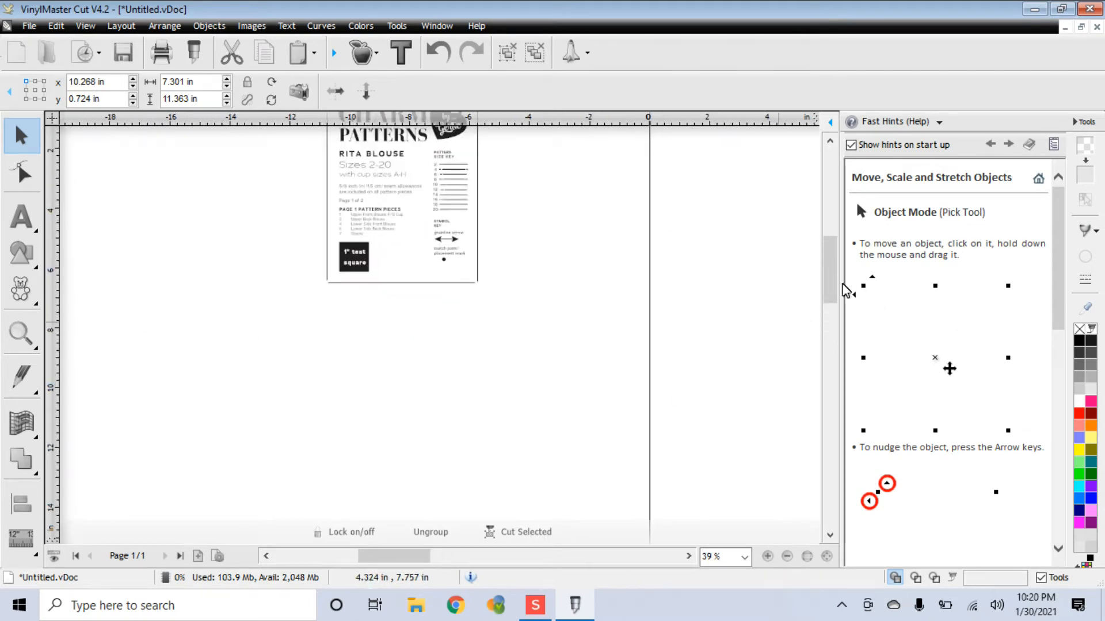
drag(834, 291, 829, 268)
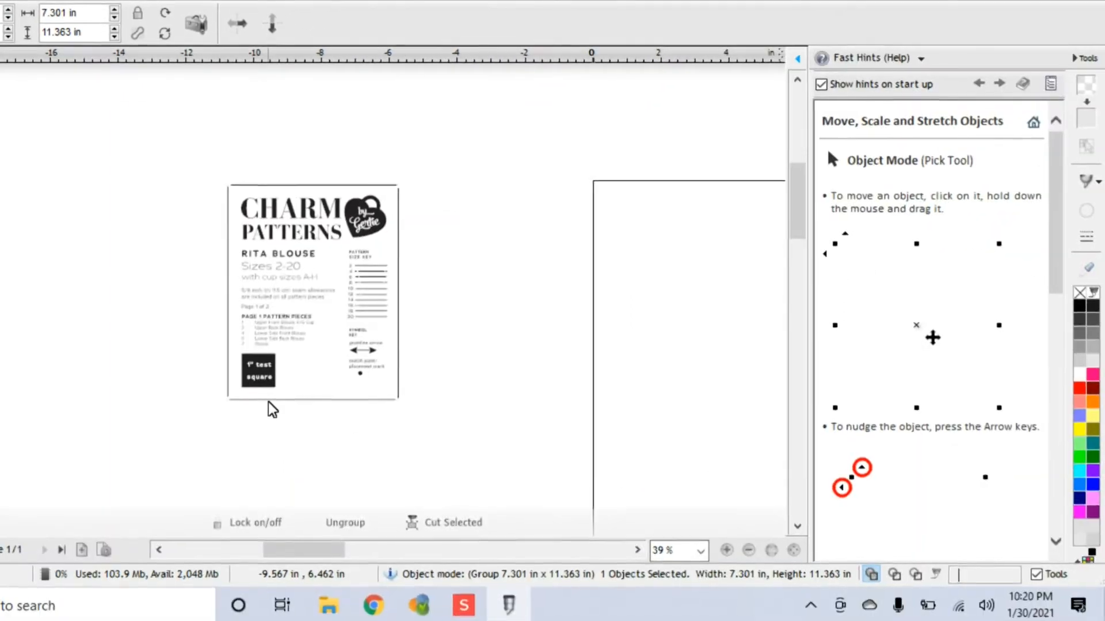
scroll(314, 463, up, 3)
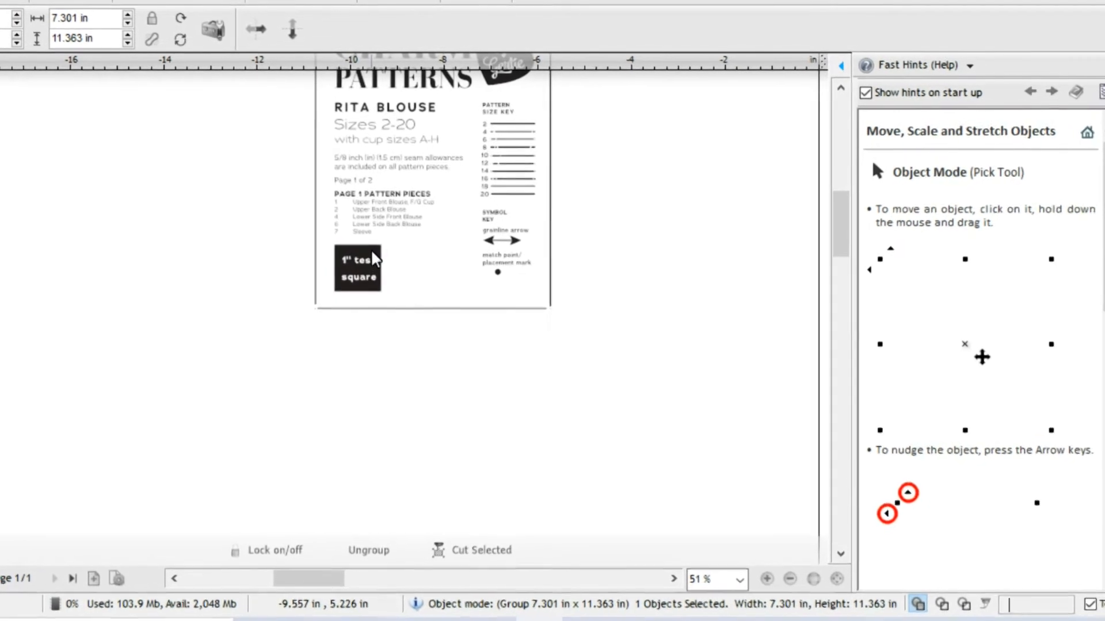
mouse_move(369, 253)
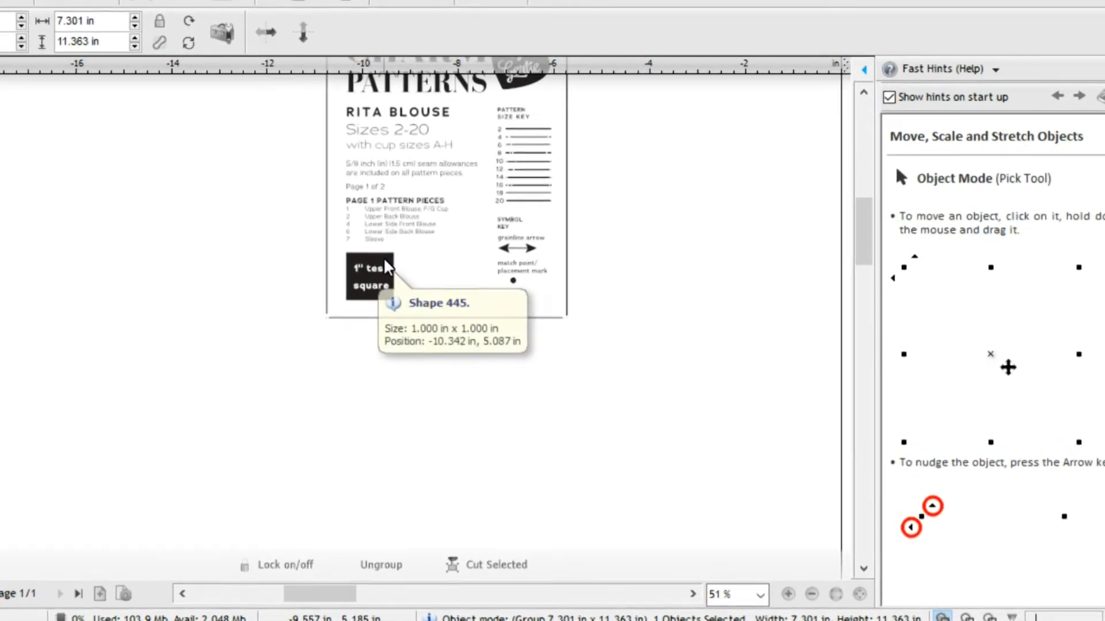
click(401, 271)
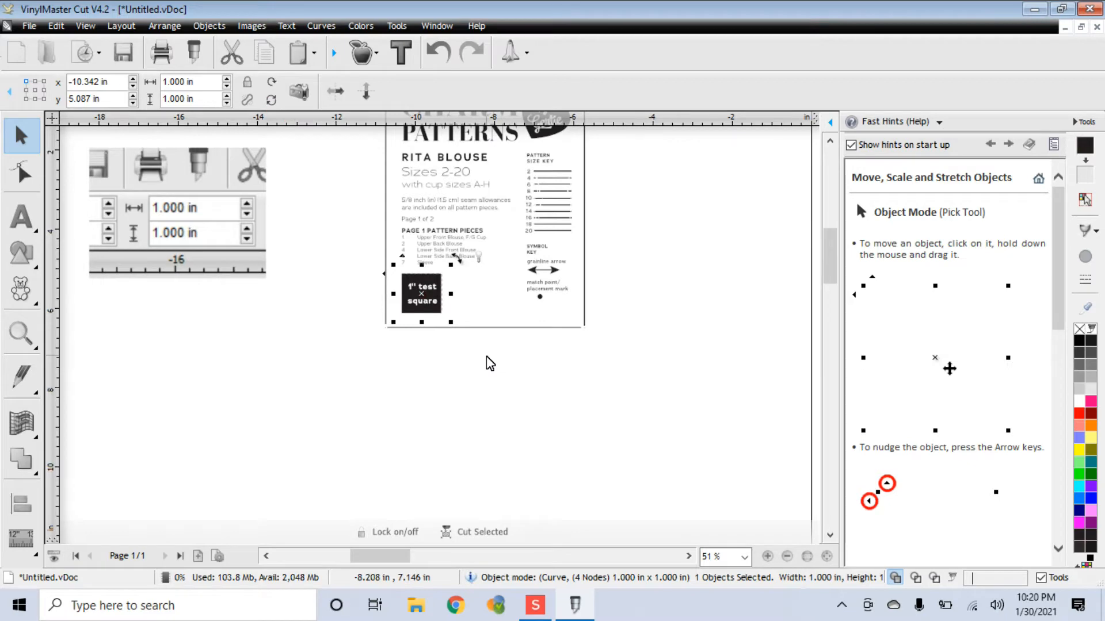
- Delete the whole page 1 Charm Patterns information block, including its test square, from beside the page
scroll(490, 363, down, 2)
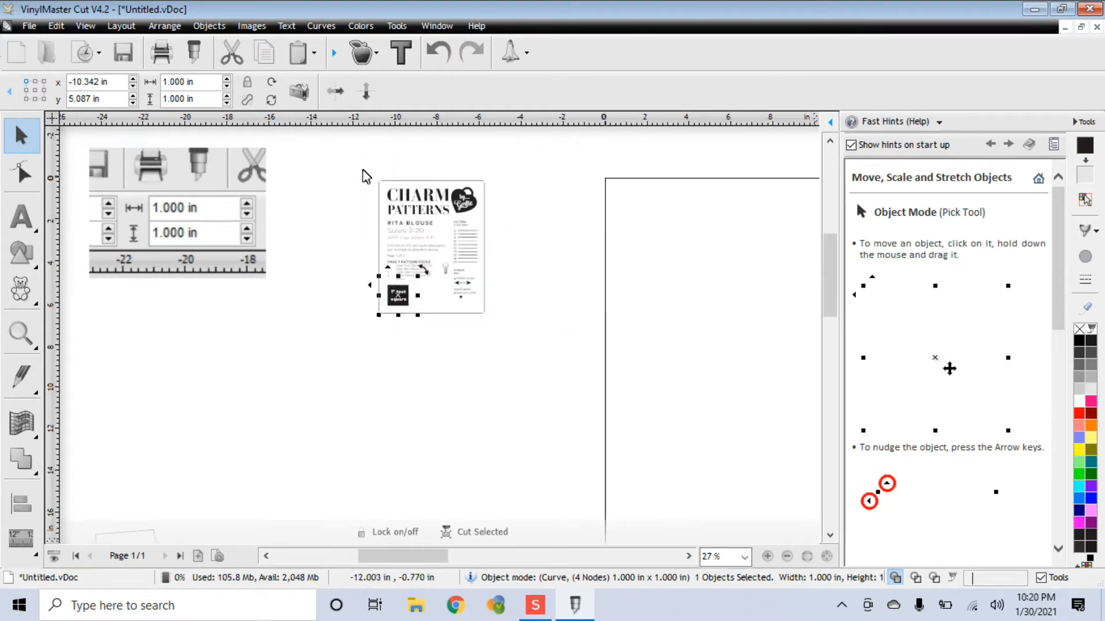
drag(343, 148, 556, 389)
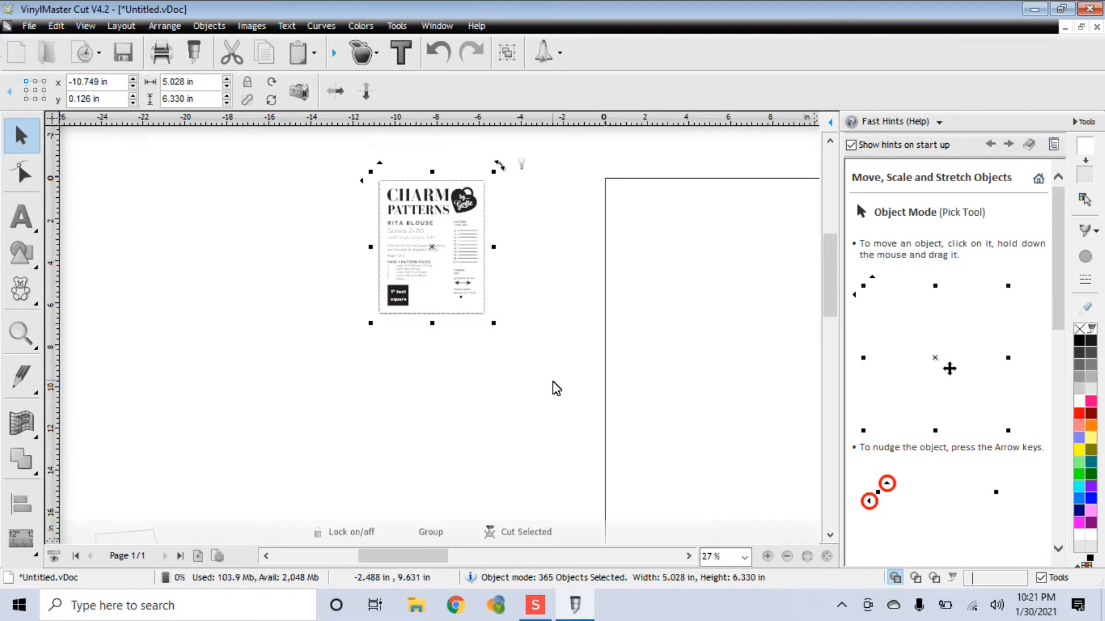
key(Delete)
- Place the Lower Side Front piece in the page's upper-left corner and the Lower Side Back piece beside it, at about X 9.140 in, Y -1.616 in
scroll(498, 397, down, 4)
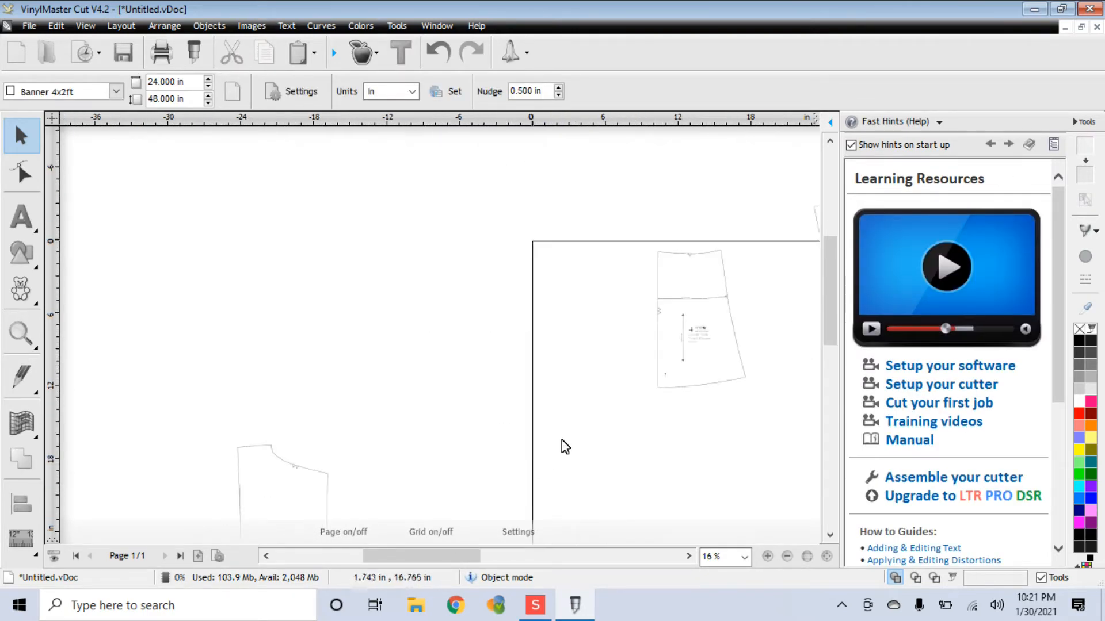
click(650, 316)
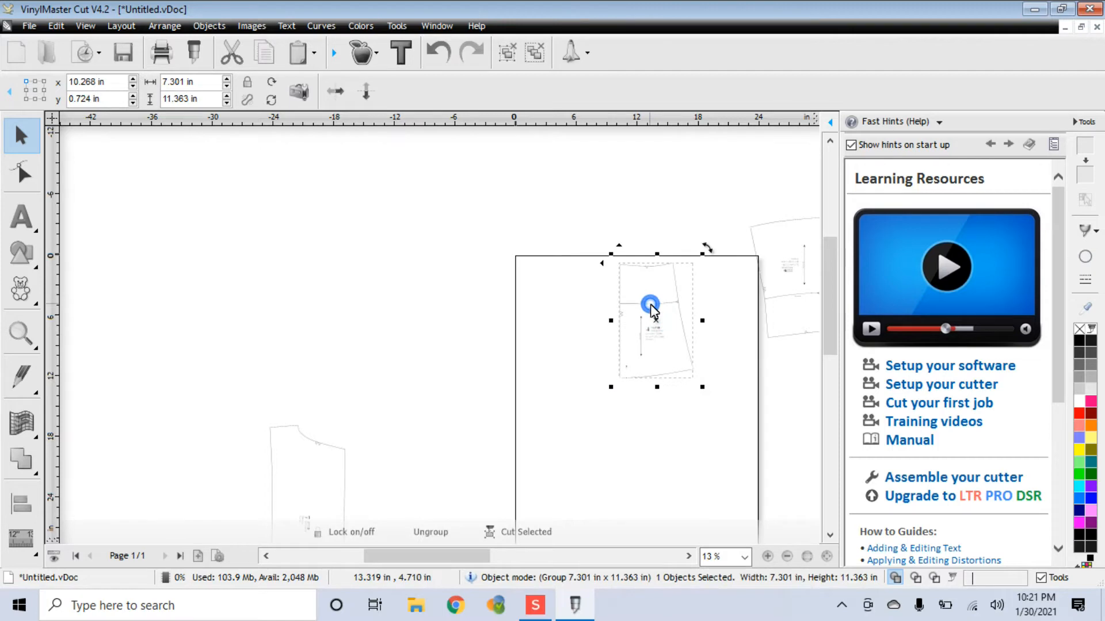
drag(653, 324, 561, 319)
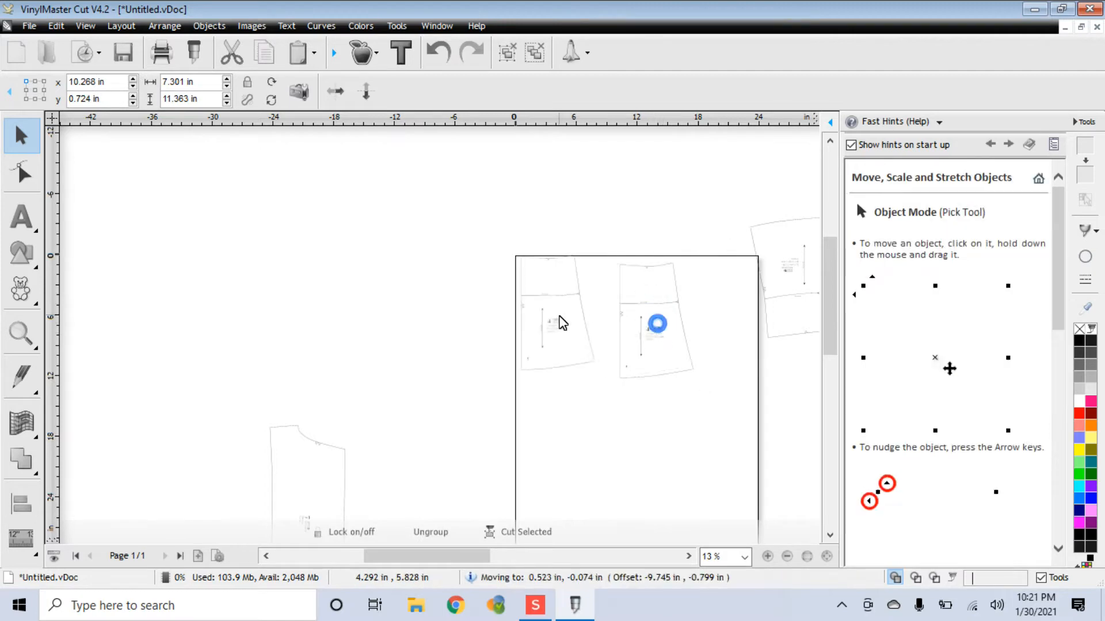
click(805, 266)
drag(788, 280, 648, 308)
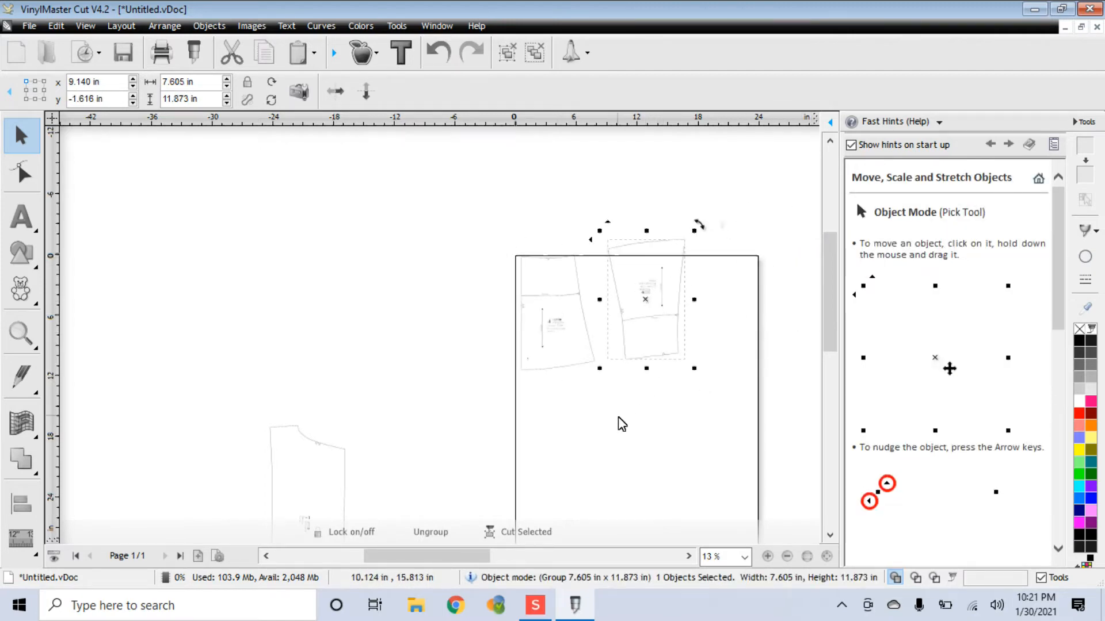
- Ungroup all objects in the second pattern group, which lies right of the page
scroll(616, 424, down, 2)
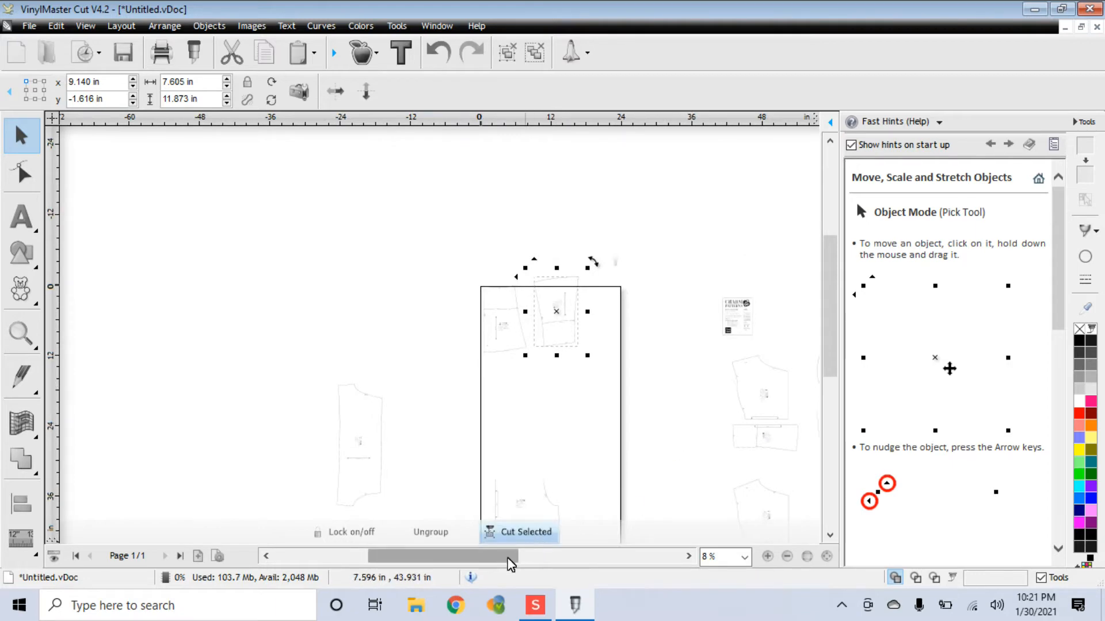
drag(508, 556, 580, 556)
scroll(518, 456, up, 1)
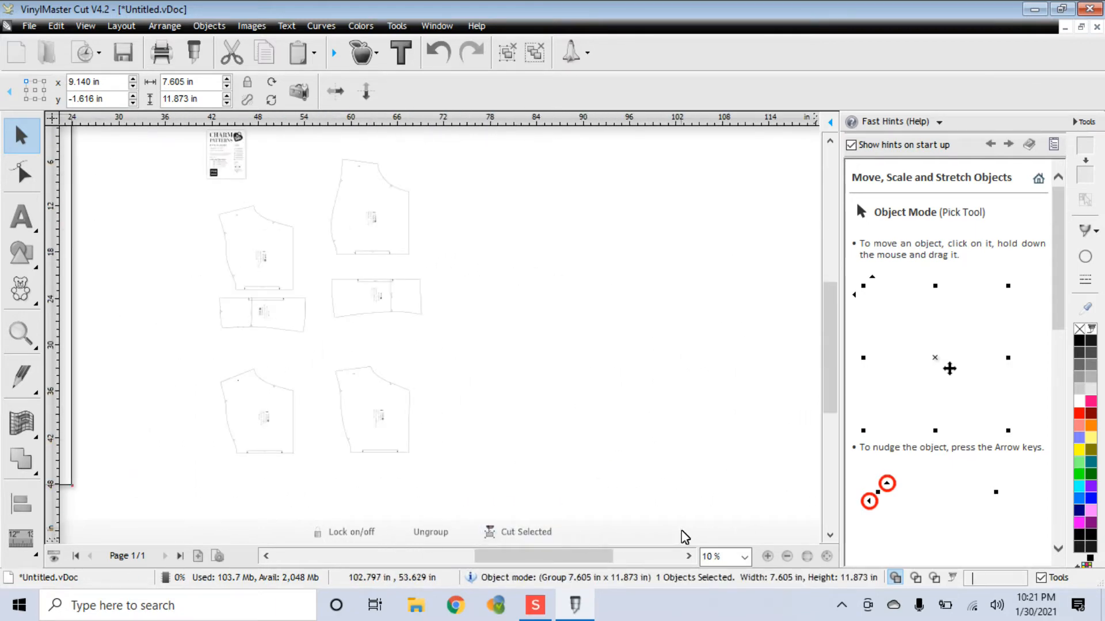
drag(587, 564, 571, 564)
click(377, 320)
click(360, 266)
right_click(354, 255)
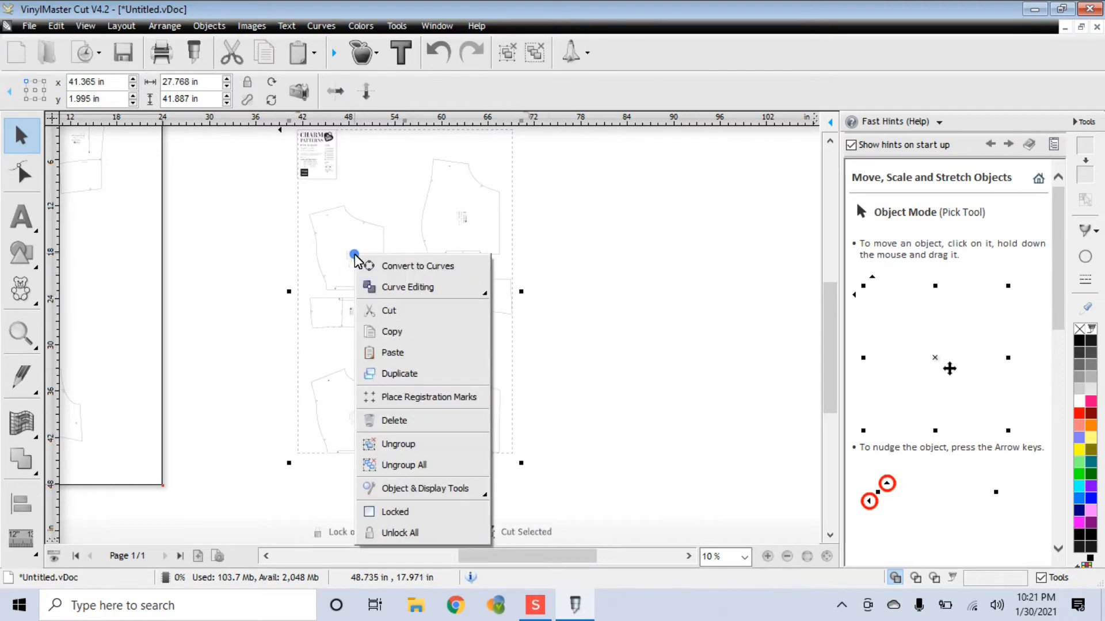
click(397, 465)
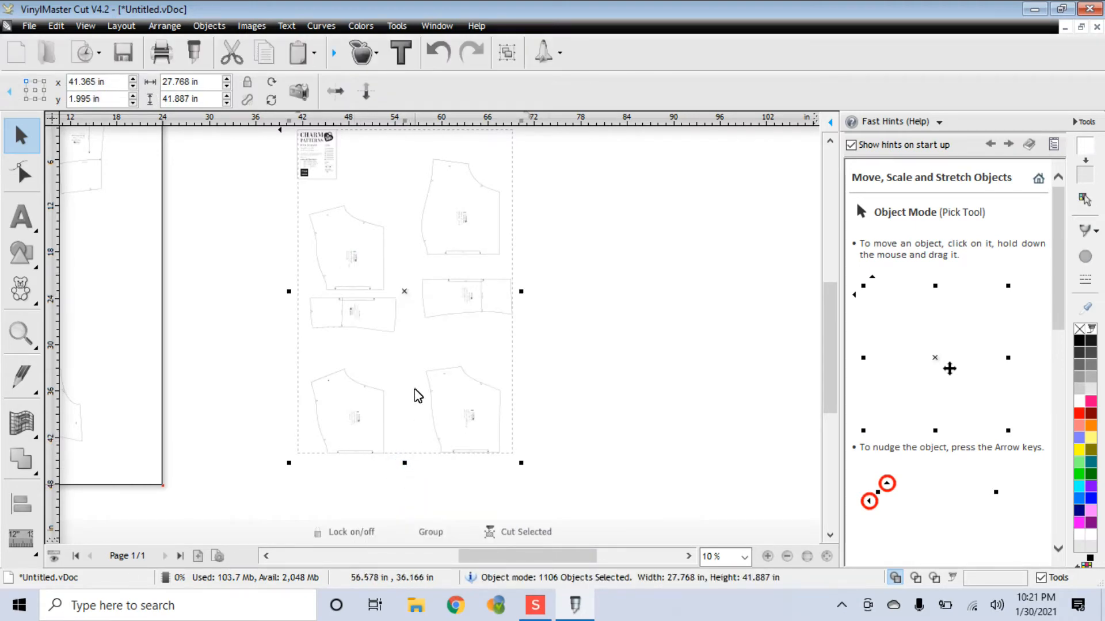
- Check the width and height of the 1" test square in the page 2 pattern information block
click(611, 396)
scroll(414, 310, up, 5)
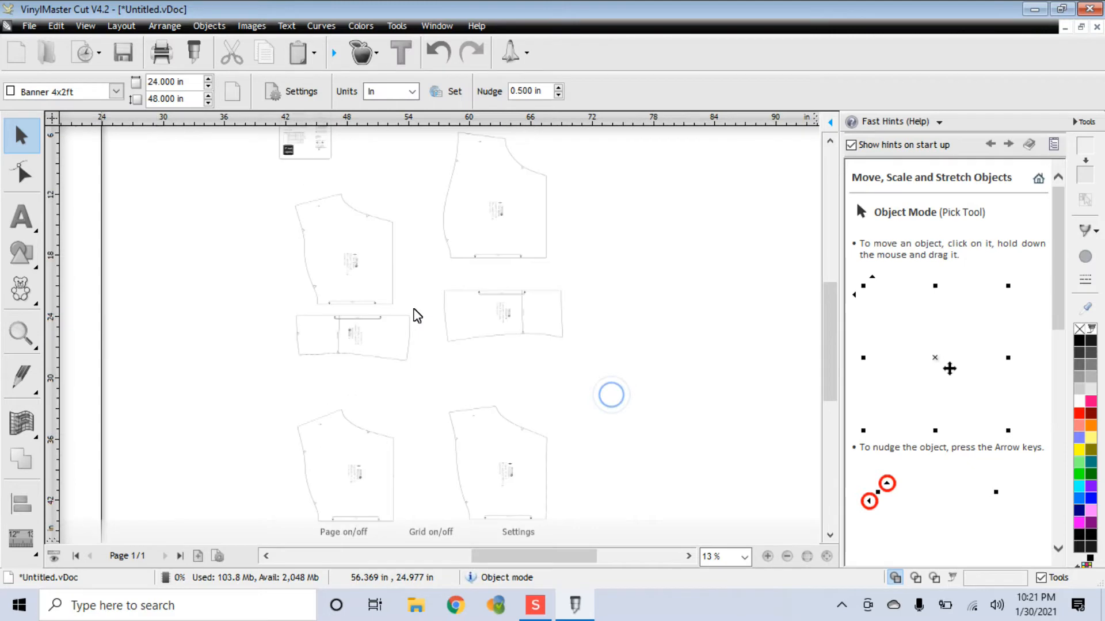
drag(841, 396, 788, 337)
click(262, 300)
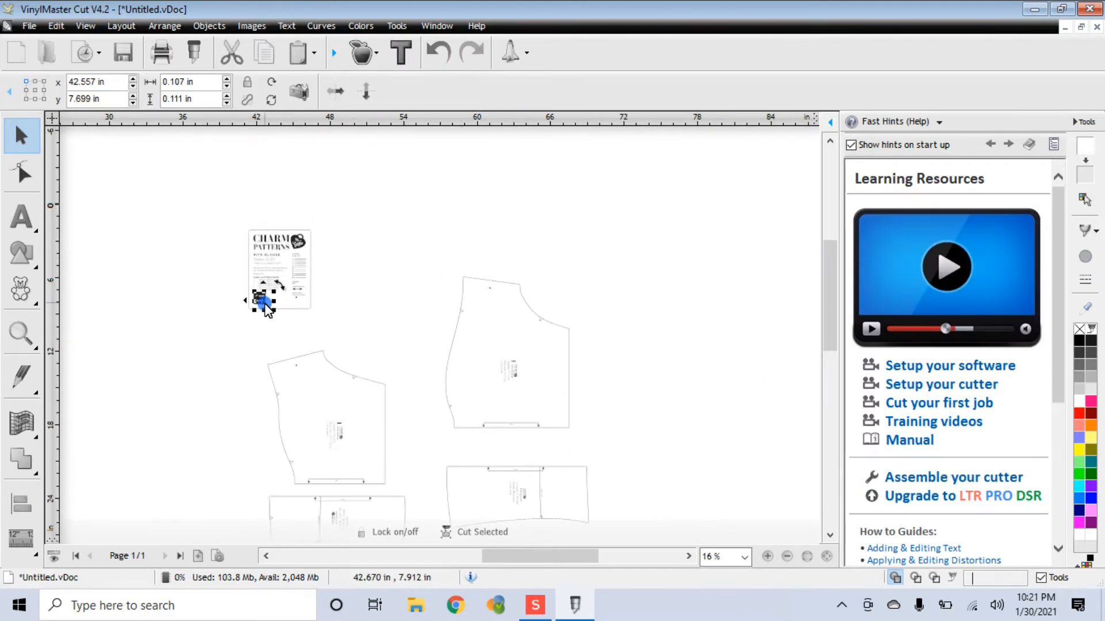
scroll(259, 329, up, 8)
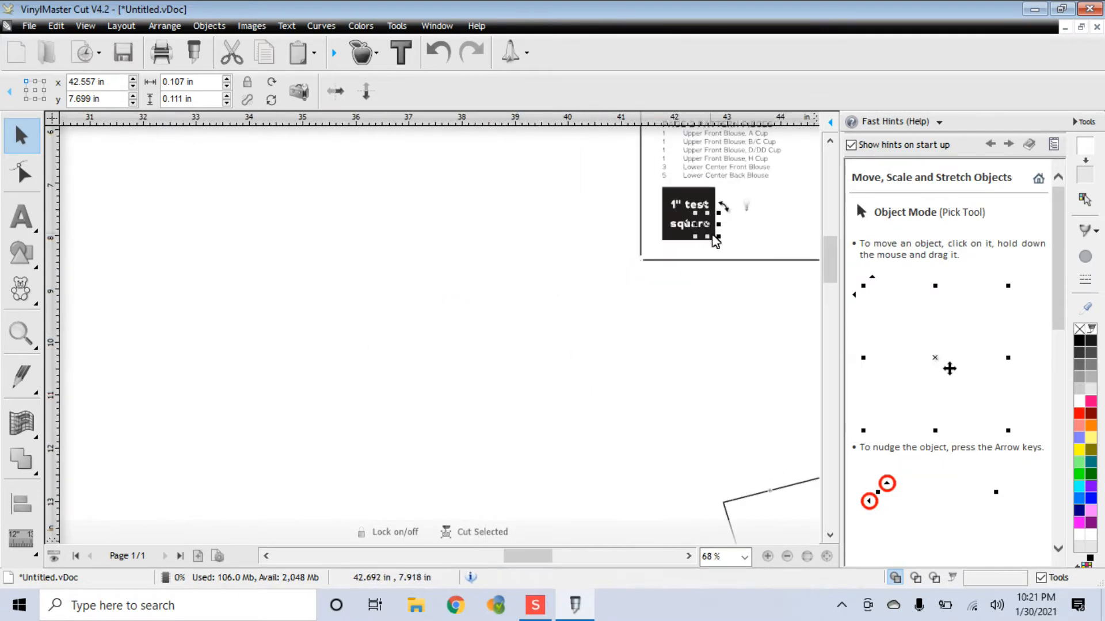
click(674, 194)
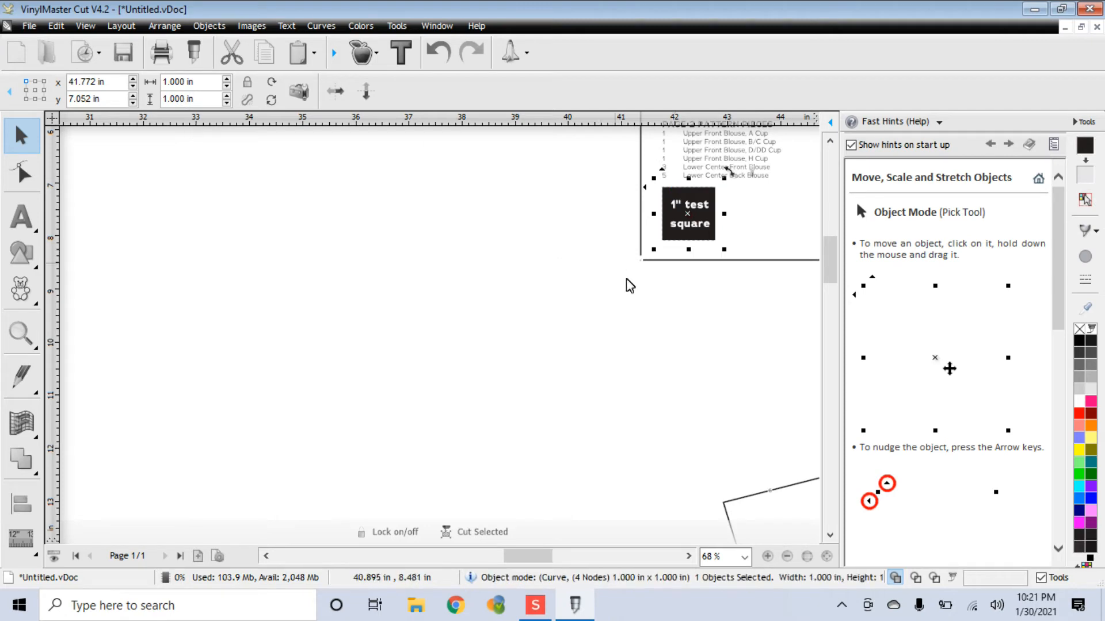
- Delete the whole page 2 Charm Patterns information block, including its test square and border
scroll(630, 288, down, 3)
scroll(633, 292, up, 1)
drag(523, 556, 548, 548)
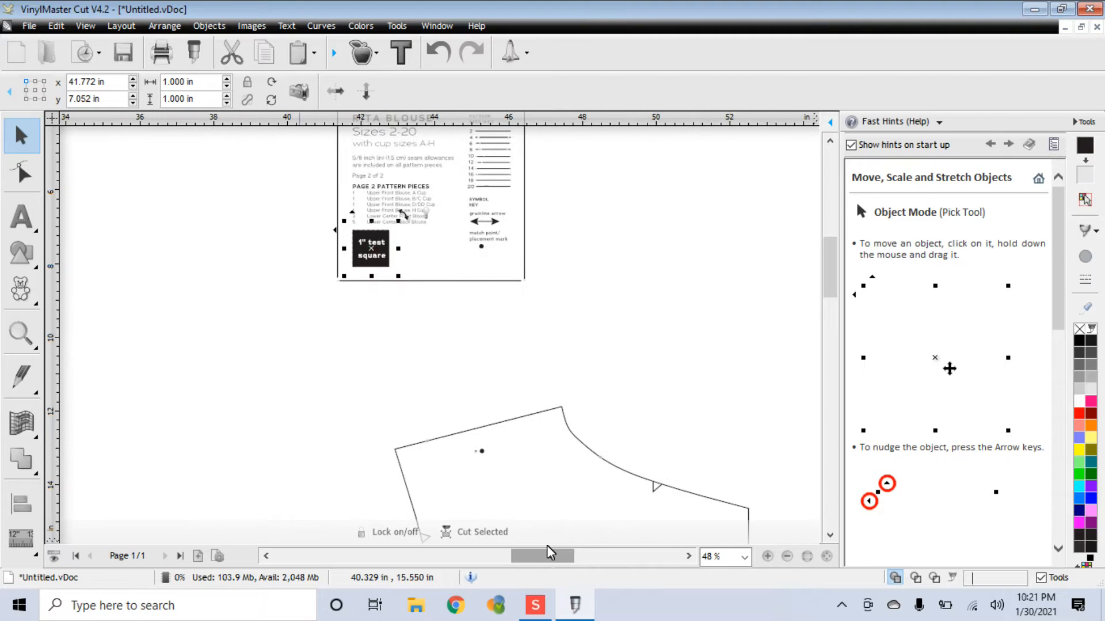
scroll(556, 329, up, 2)
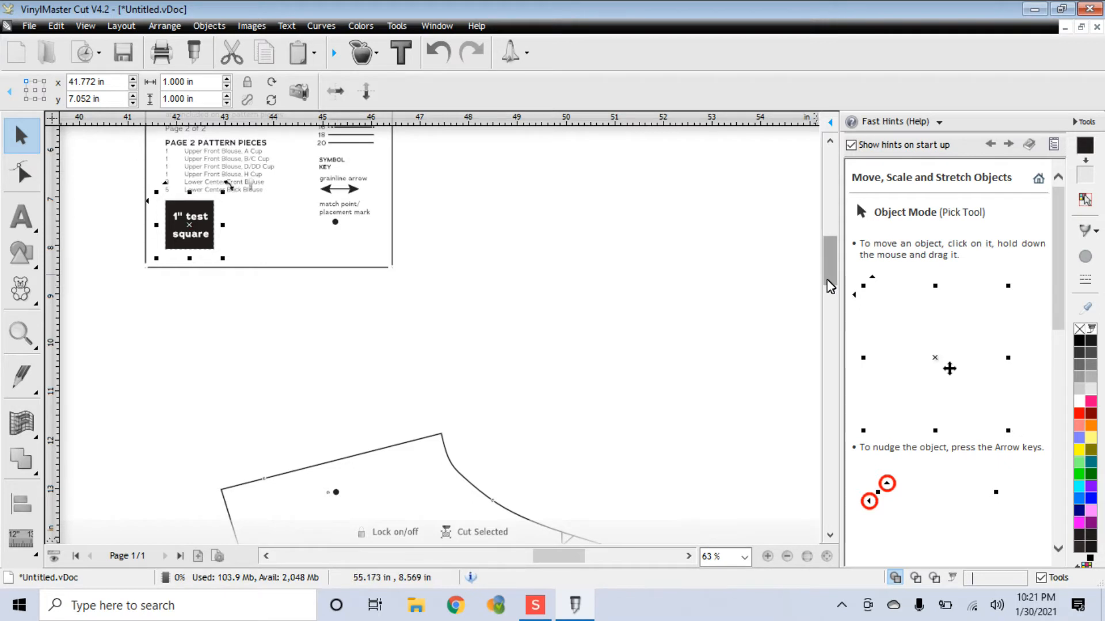
drag(831, 286, 830, 239)
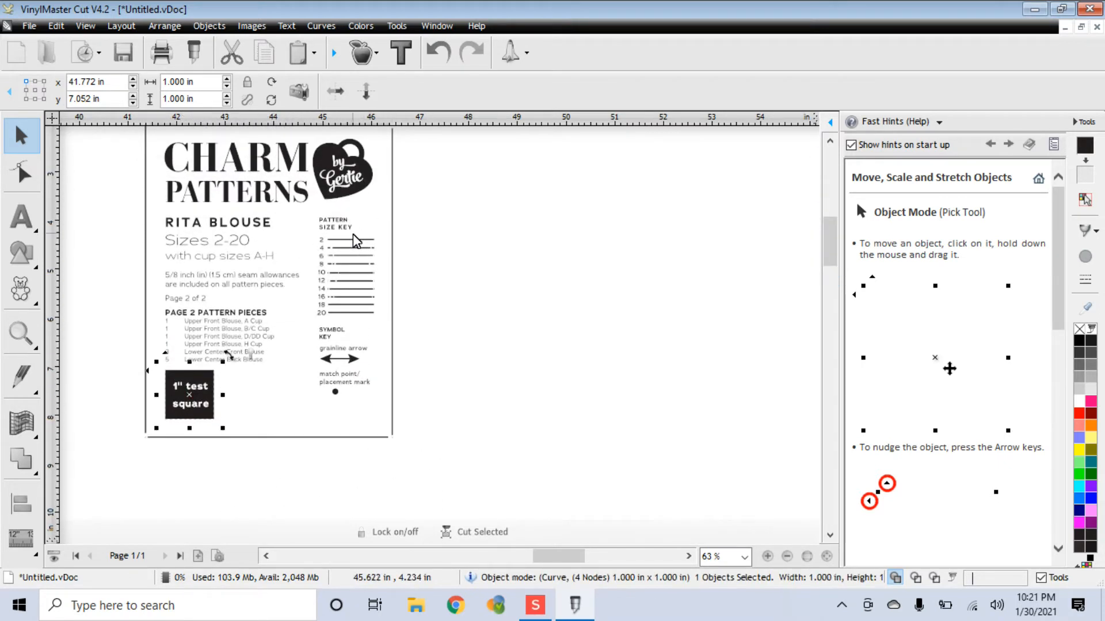
drag(830, 254, 830, 246)
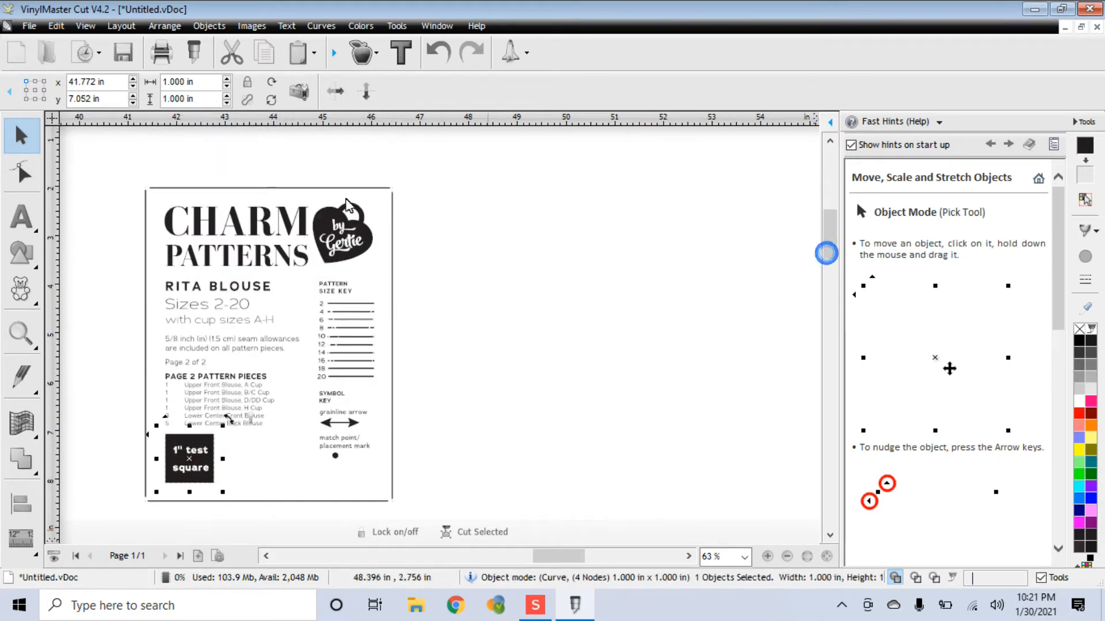
drag(101, 156, 489, 532)
key(Delete)
- Try moving the ungrouped Upper Front Blouse H Cup piece by its outline alone, and undo the move
scroll(517, 468, down, 5)
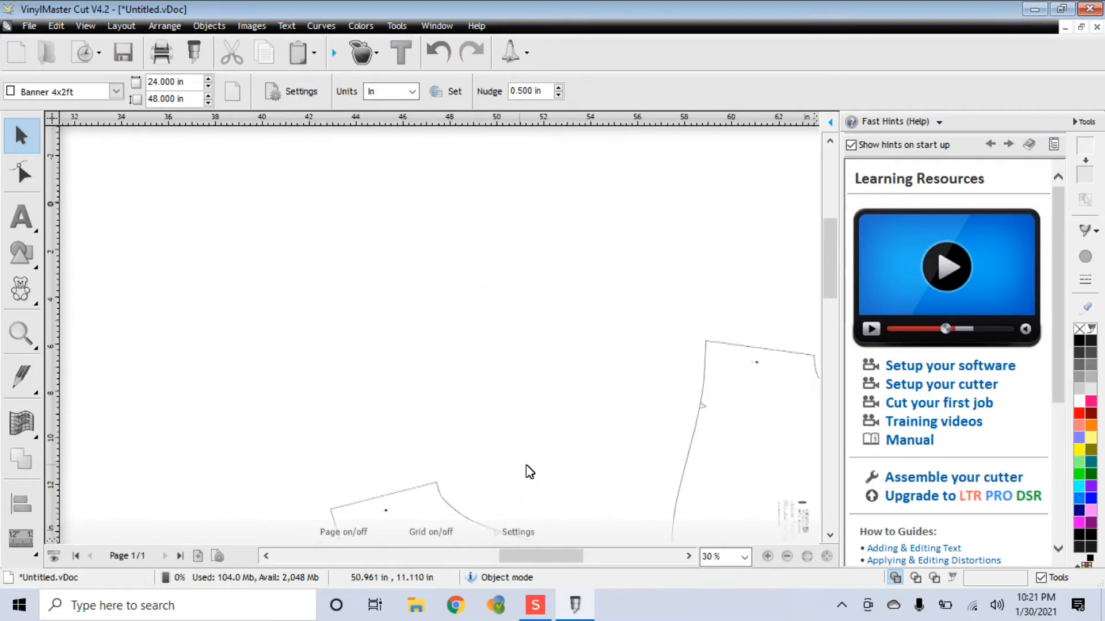
scroll(655, 489, up, 3)
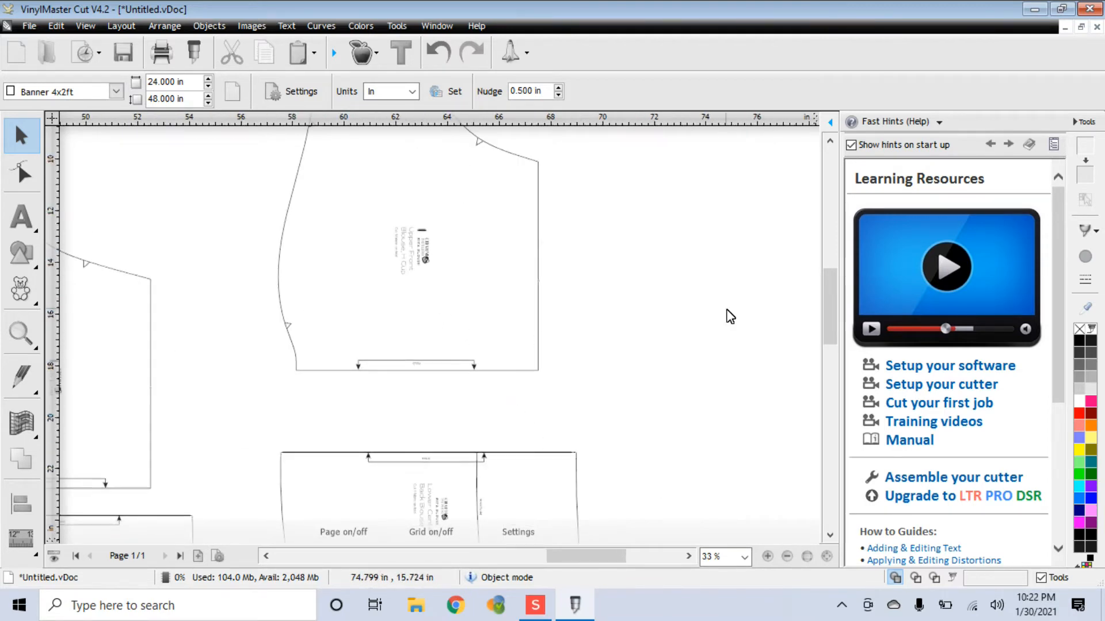
scroll(730, 316, down, 3)
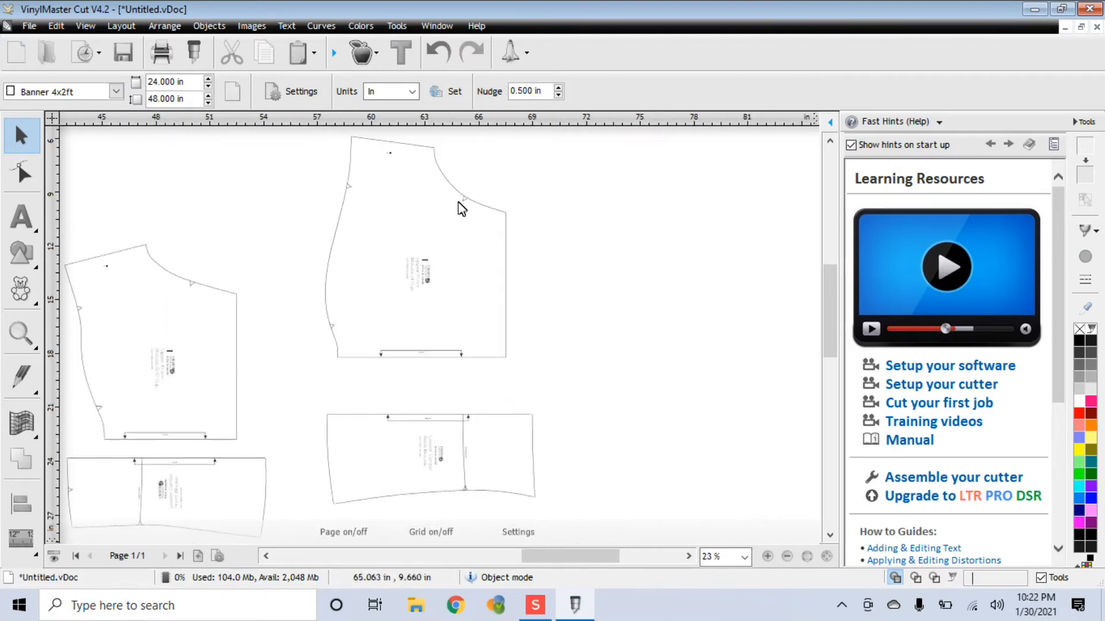
click(372, 175)
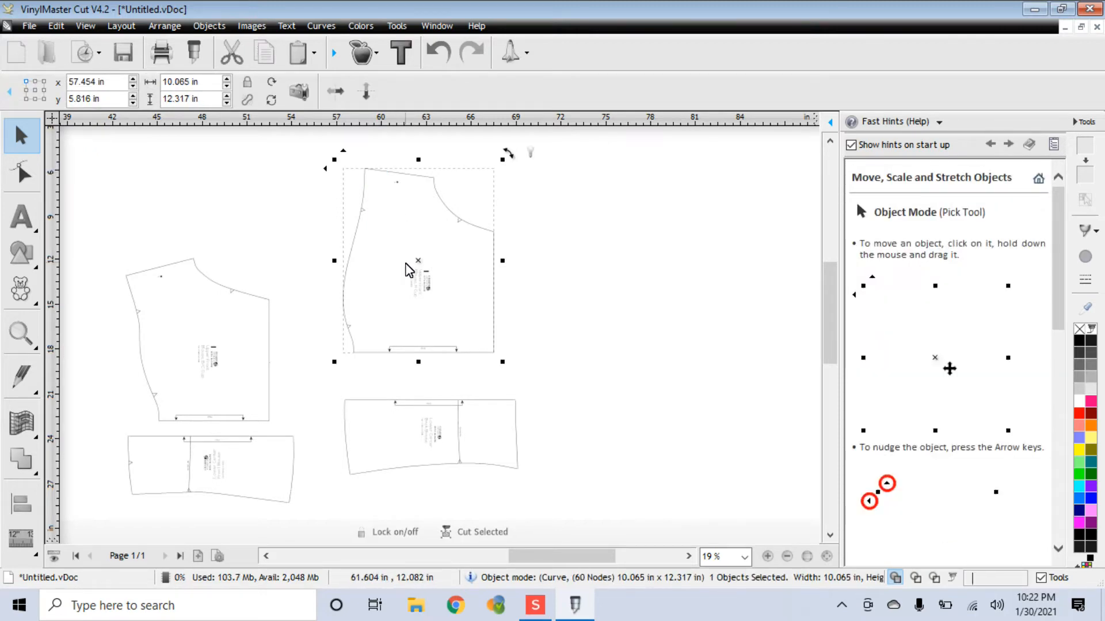
right_click(406, 267)
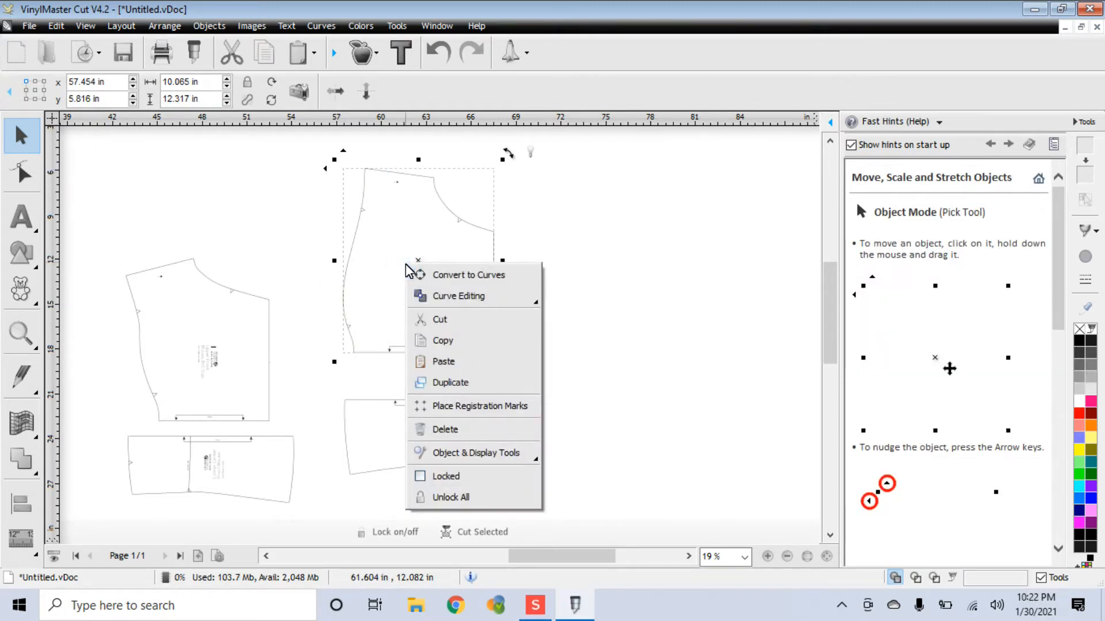
click(607, 255)
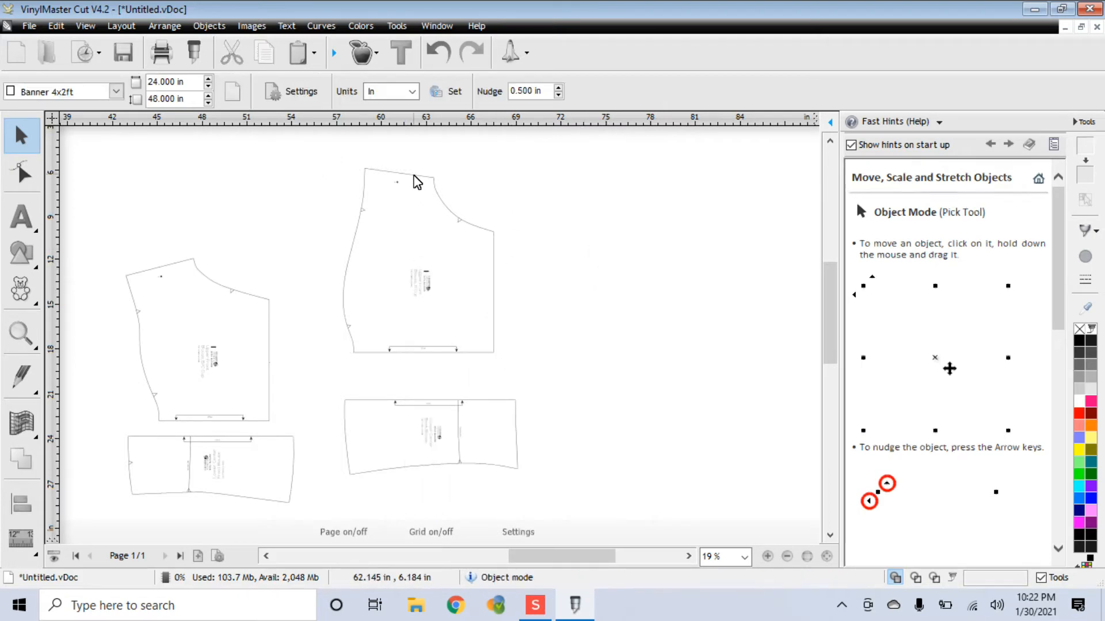
click(417, 178)
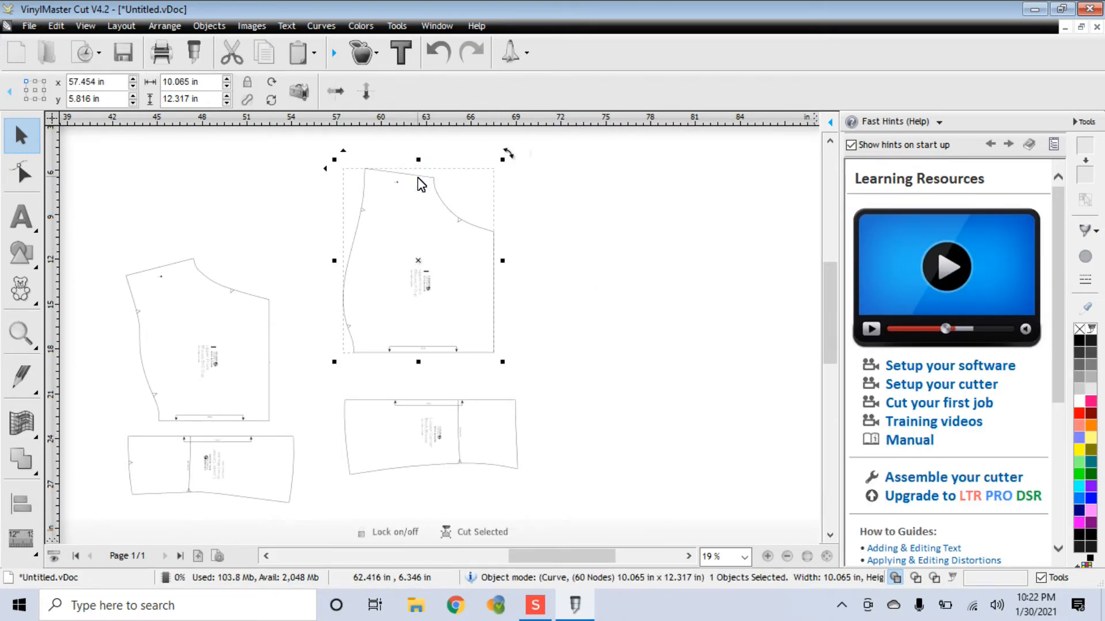
click(417, 177)
click(440, 155)
click(434, 185)
drag(418, 261, 423, 287)
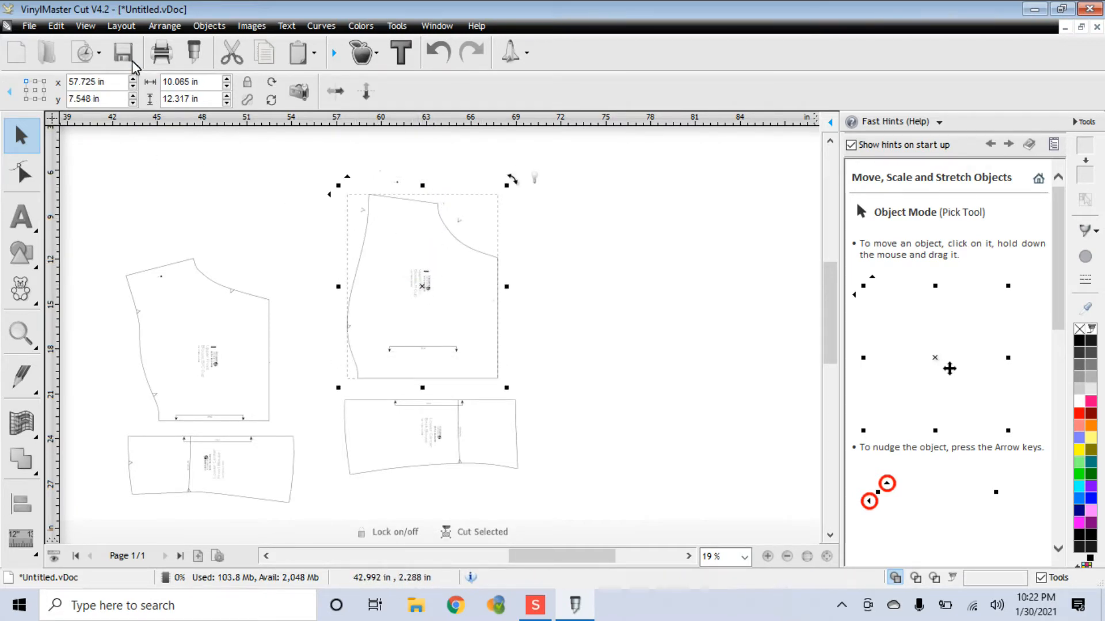
click(53, 26)
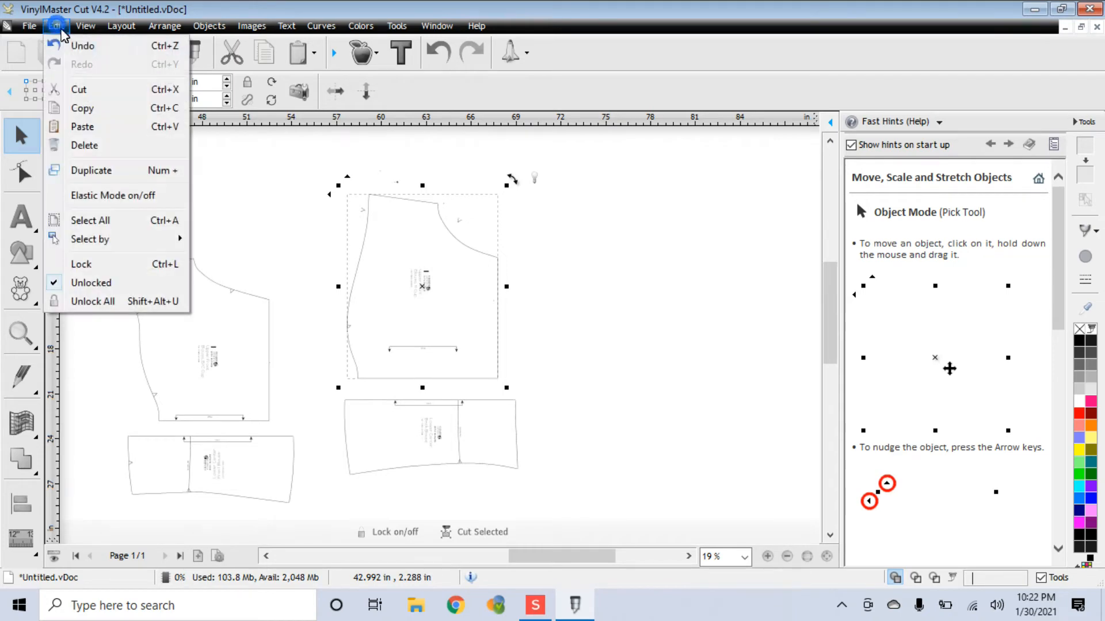
click(77, 45)
- Group all objects of the Upper Front Blouse H Cup piece and shift the group to about X 57.779 in, Y 6.023 in
click(657, 306)
drag(332, 154, 562, 375)
right_click(461, 326)
mouse_move(524, 529)
click(503, 513)
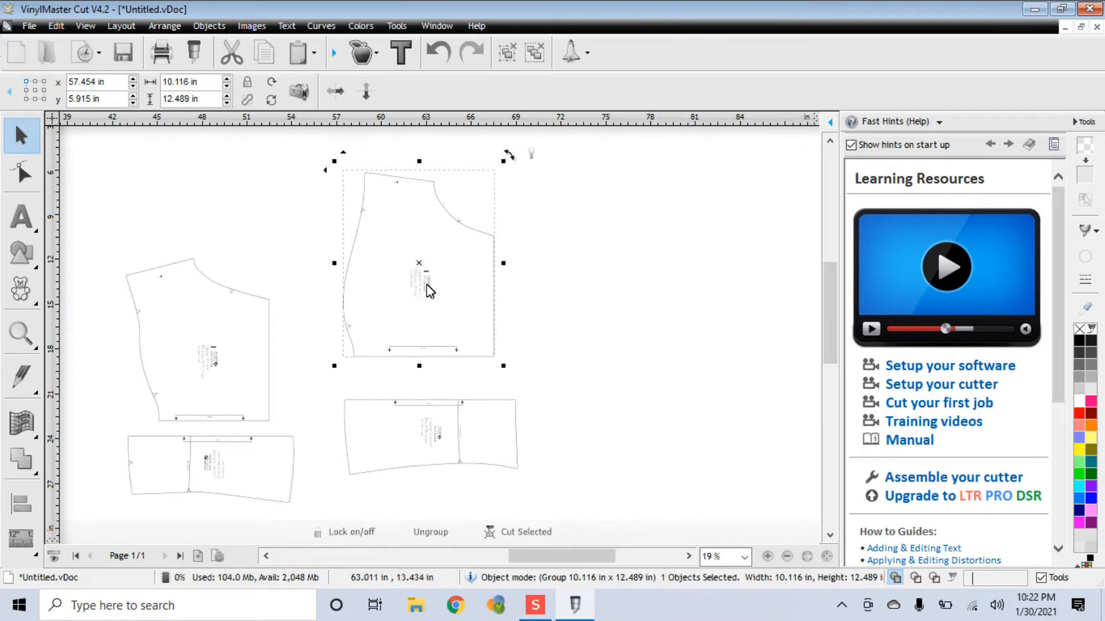
drag(419, 270, 472, 271)
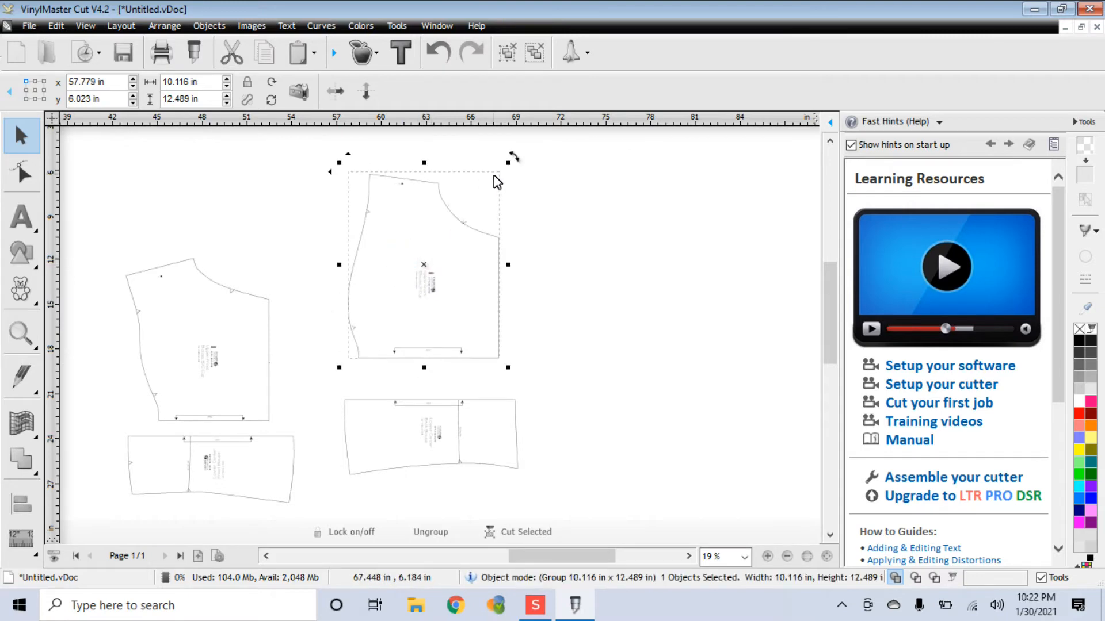
- Enlarge the grouped H Cup piece proportionally to about 15.753 by 19.450 in
drag(508, 164, 622, 131)
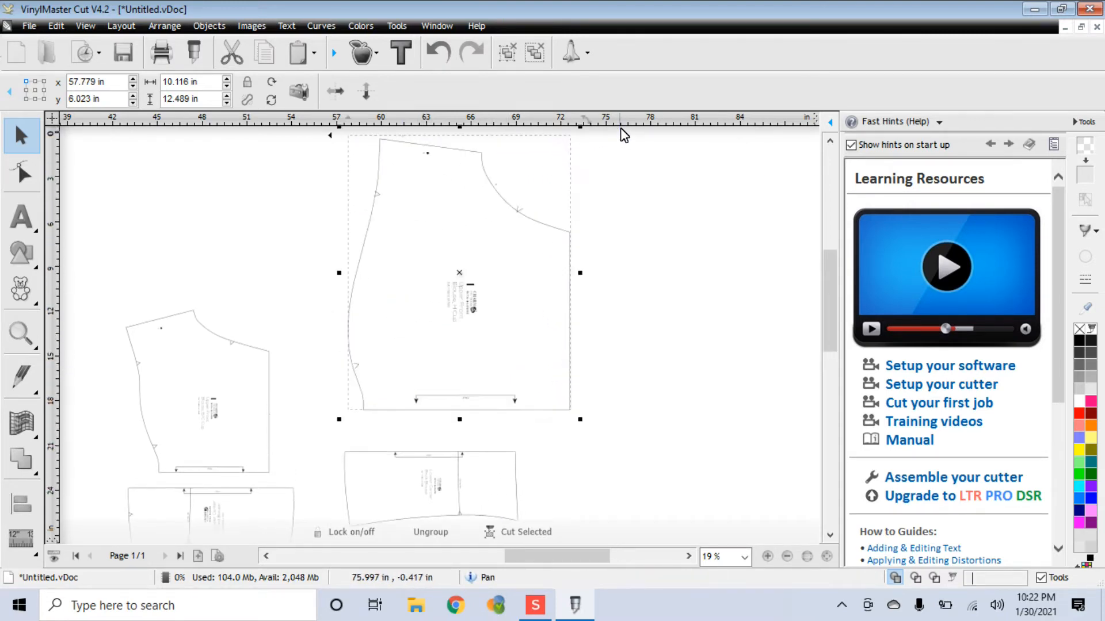
scroll(588, 192, up, 1)
scroll(588, 192, down, 2)
scroll(433, 274, down, 1)
drag(430, 279, 456, 271)
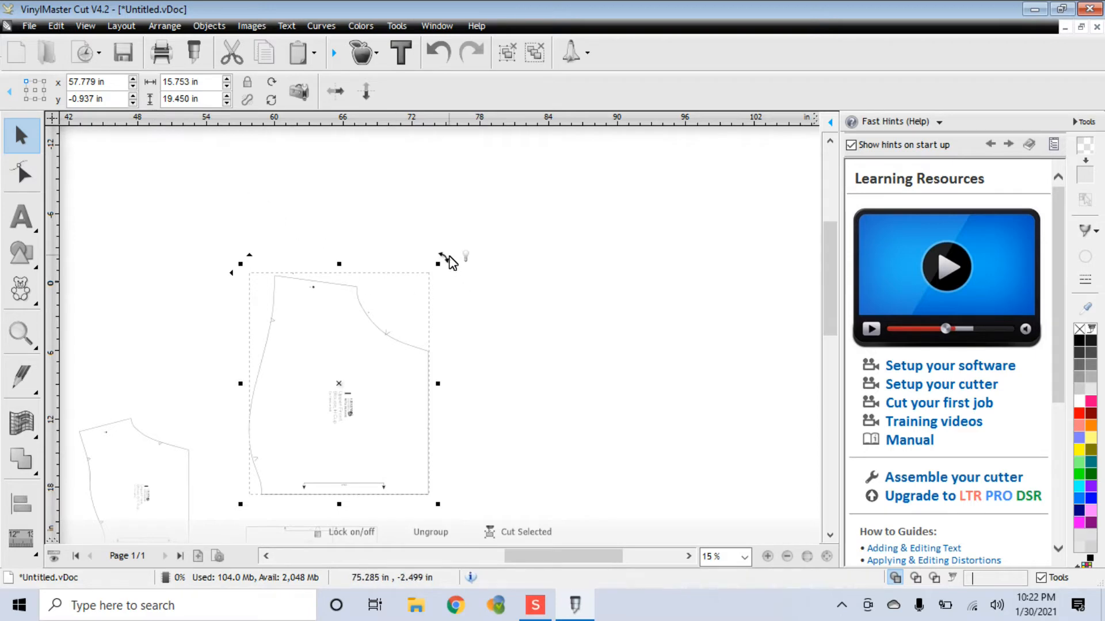
- Try enlarging the H Cup group further to about 17.187 by 21.220 in and rotating it, and undo the rotation
drag(436, 267, 449, 350)
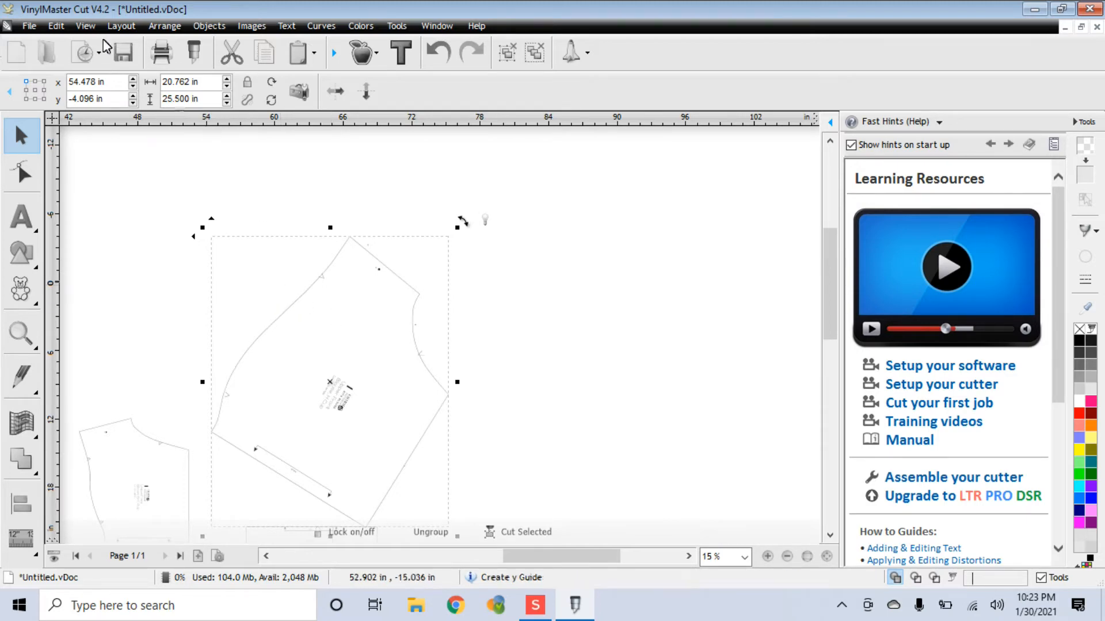
click(56, 26)
click(69, 46)
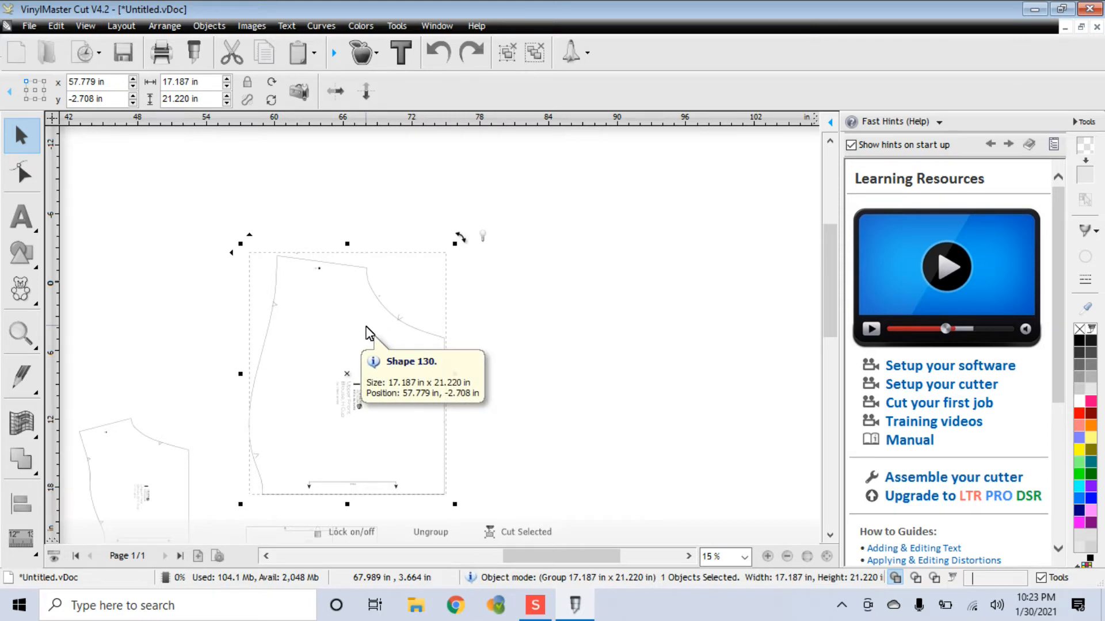
- Delete the unneeded grouped Upper Front Blouse H Cup piece
key(Delete)
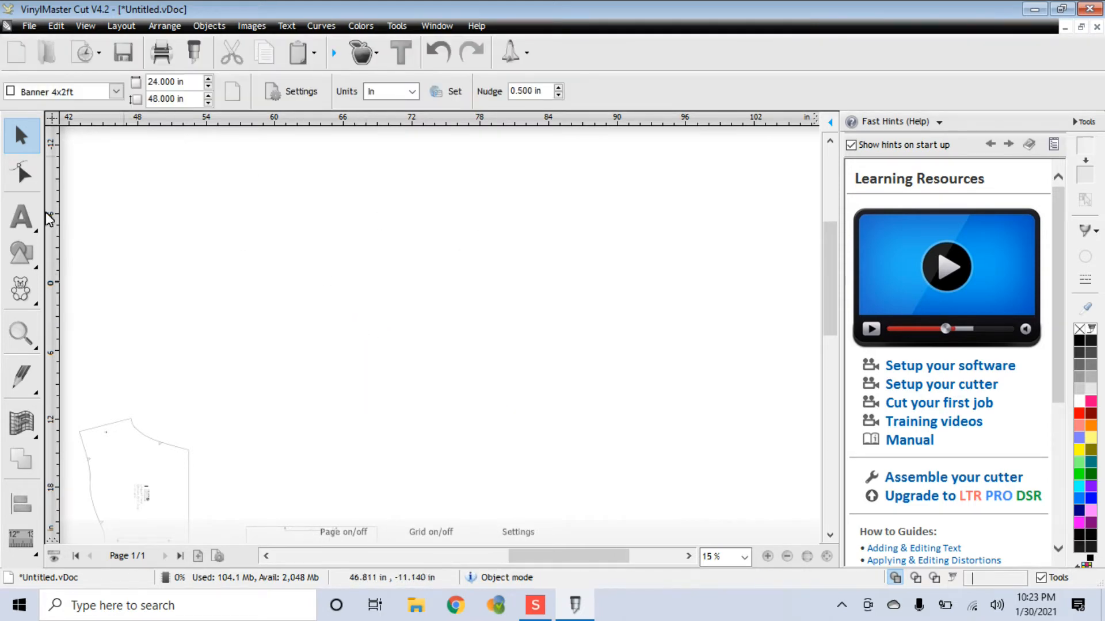
- Group the objects of the Upper Front Blouse B/C Cup piece and move it towards the page, to about X 26.494 in, Y 12.552 in
drag(572, 562, 477, 558)
scroll(434, 332, up, 5)
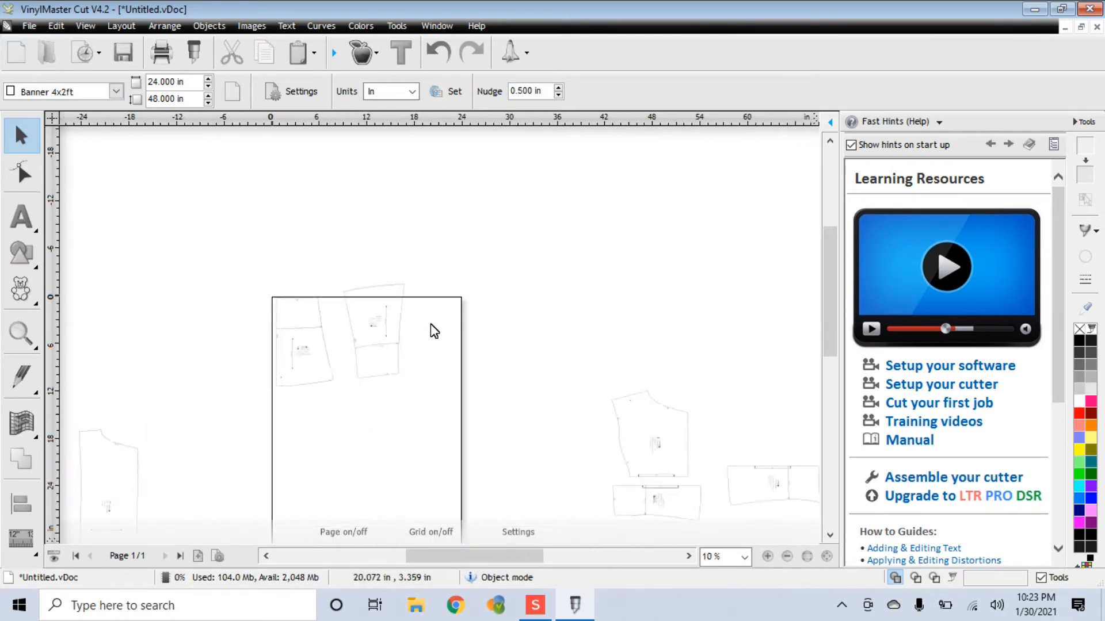
scroll(426, 332, down, 5)
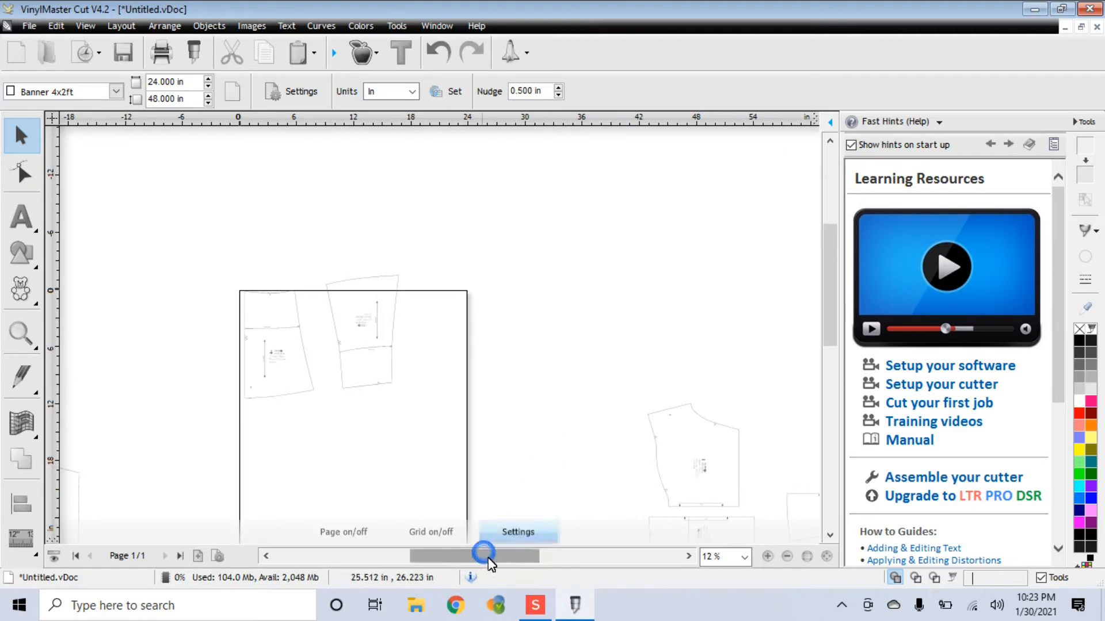
drag(488, 556, 507, 556)
scroll(505, 481, up, 6)
scroll(505, 483, down, 1)
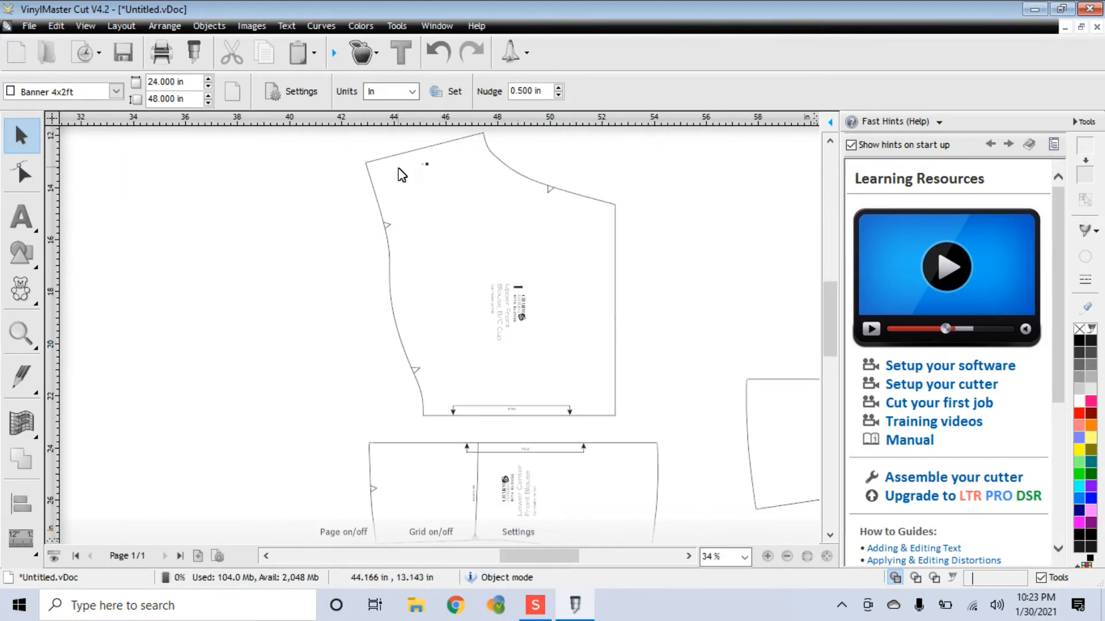
scroll(410, 237, up, 1)
scroll(429, 260, down, 1)
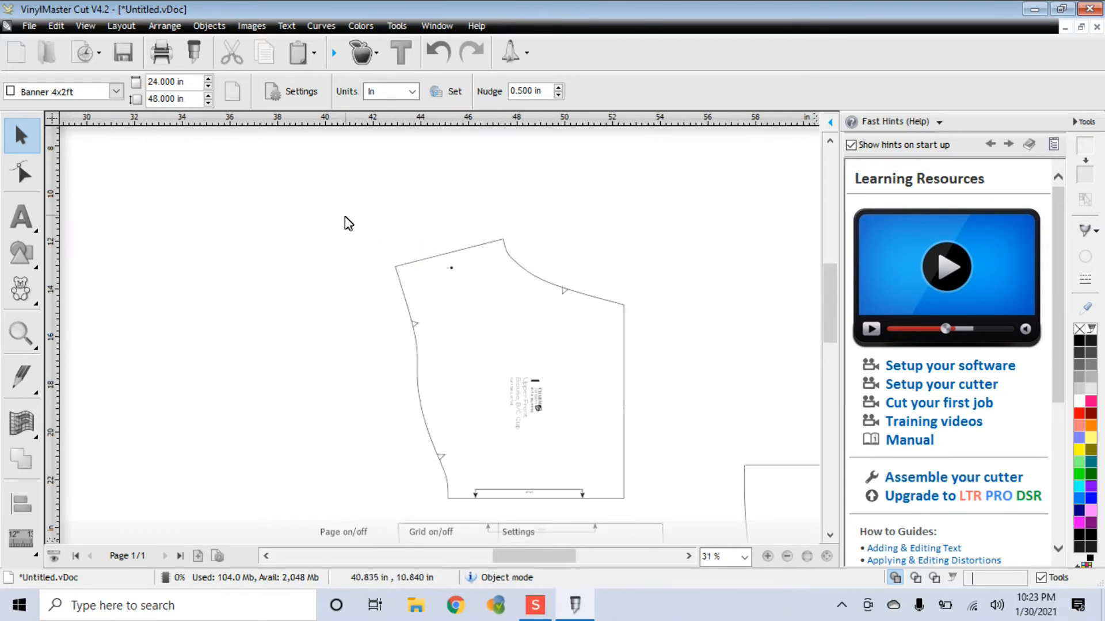
drag(371, 209, 668, 511)
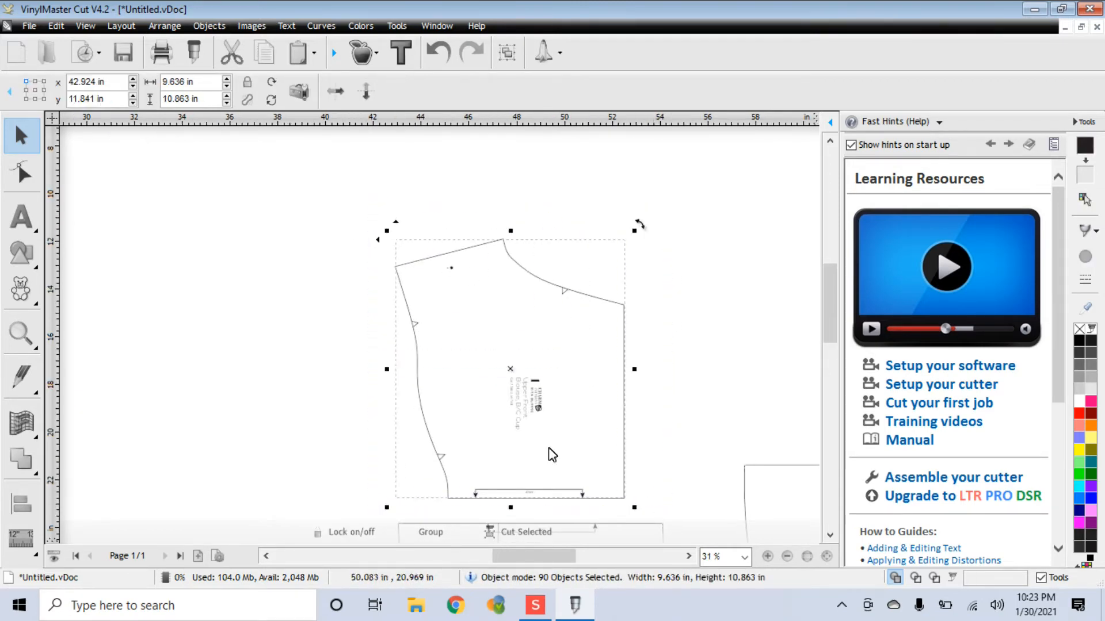
right_click(539, 438)
click(581, 511)
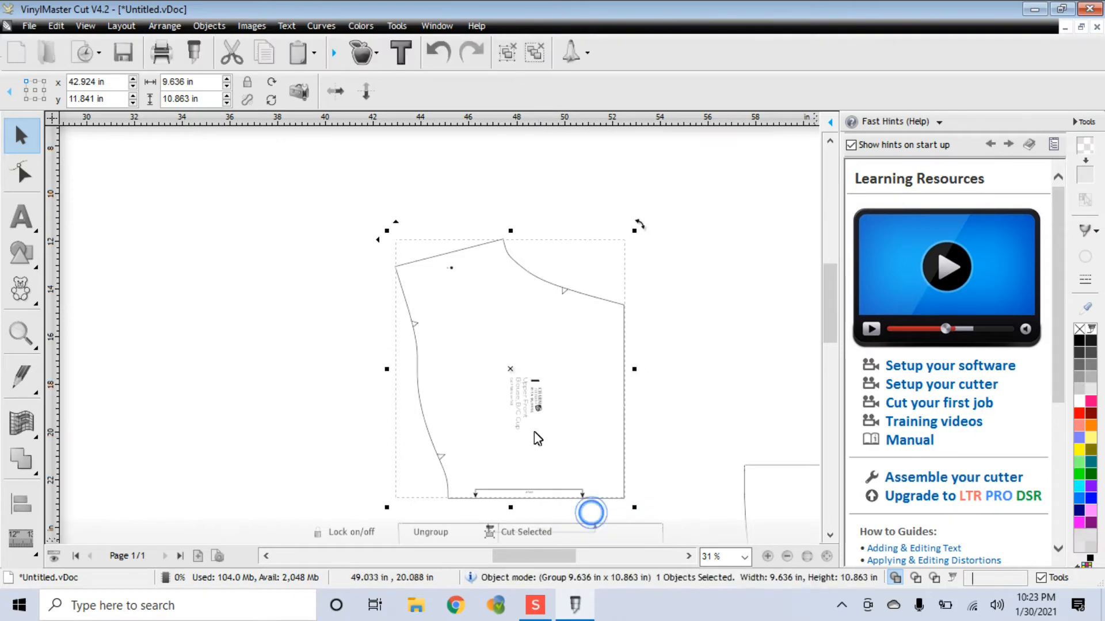
drag(521, 372, 128, 389)
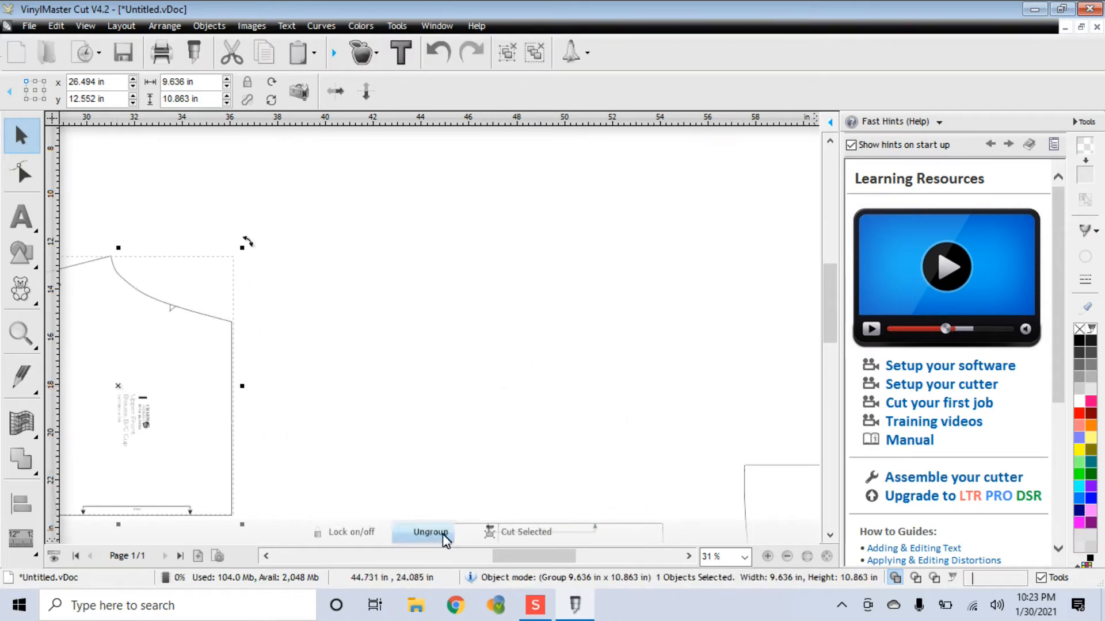
- Group all objects of the Lower Center Back Blouse piece
drag(533, 562, 556, 537)
scroll(542, 476, down, 3)
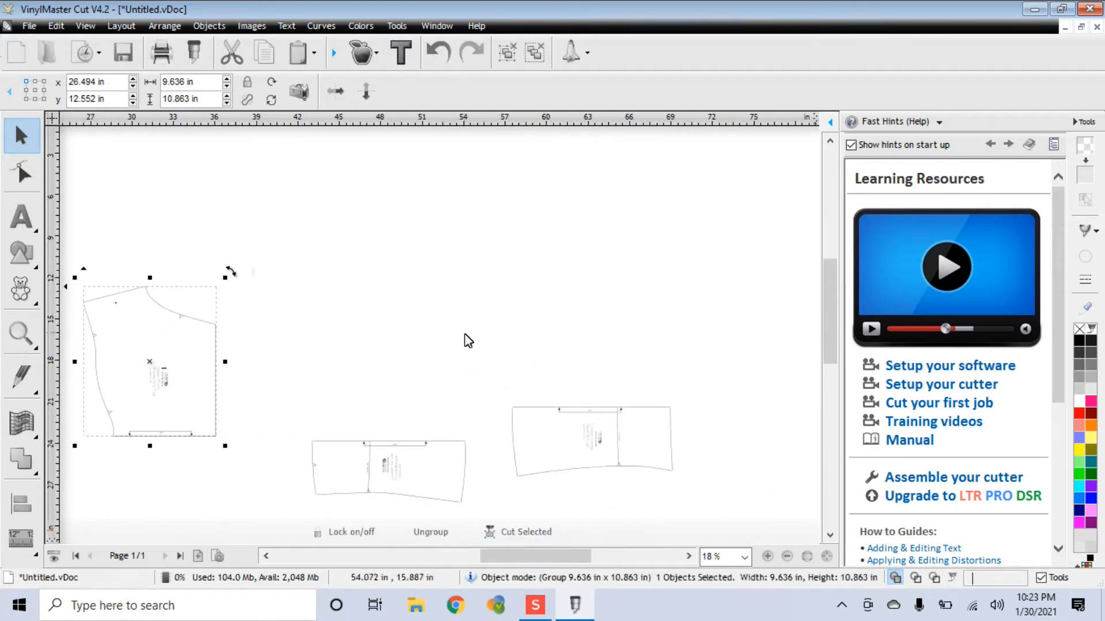
drag(491, 373, 702, 500)
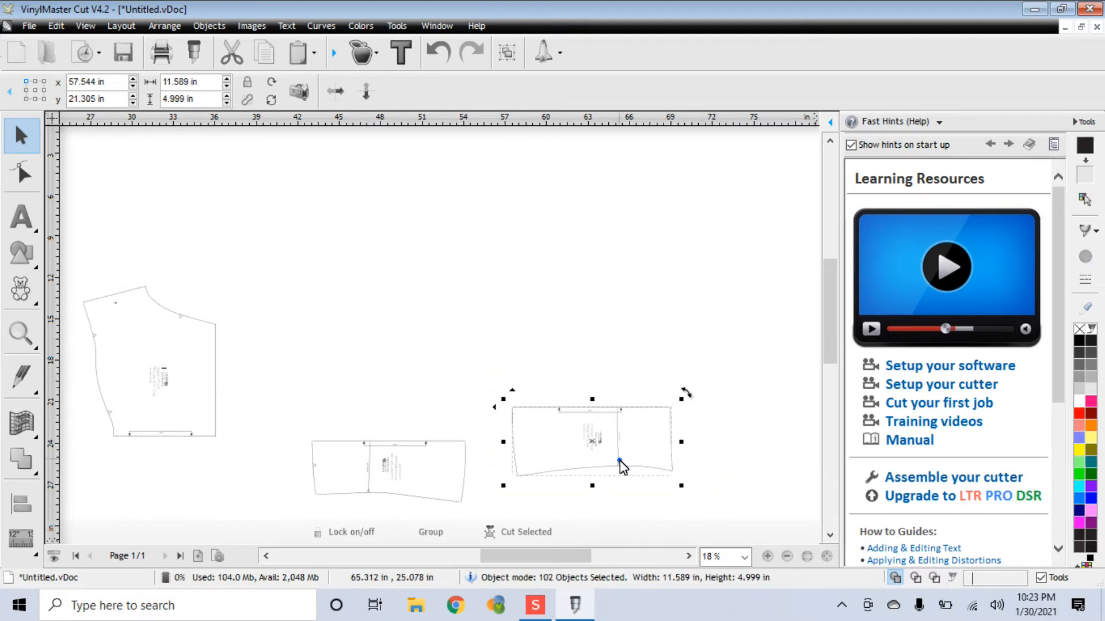
right_click(619, 461)
click(651, 515)
- Group all objects of the Lower Center Front Blouse piece
drag(281, 429, 481, 503)
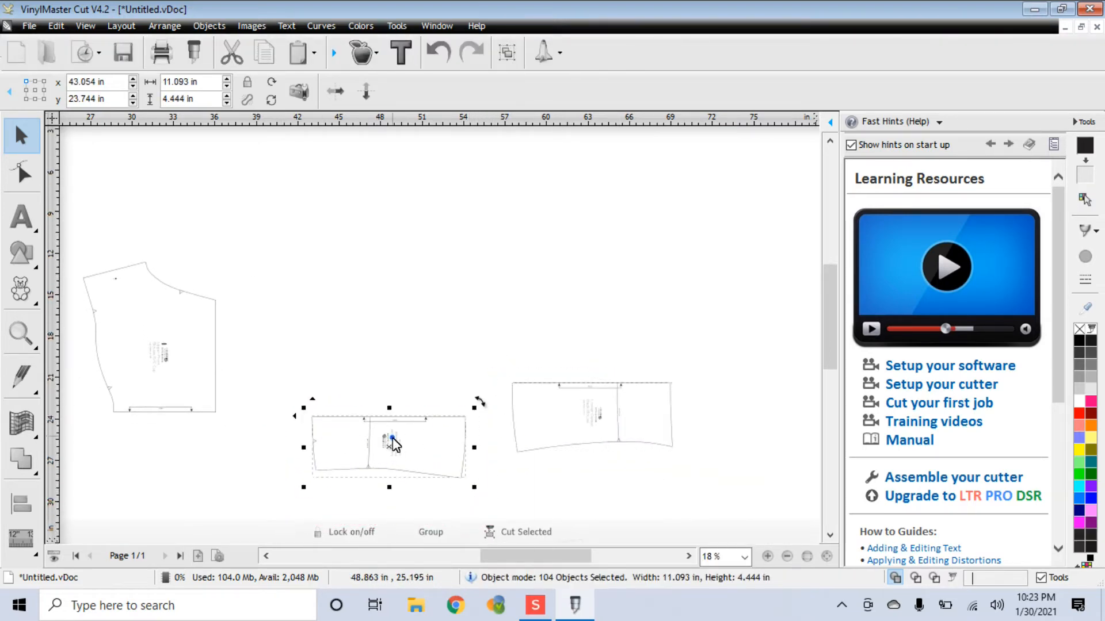
right_click(393, 443)
click(457, 513)
- Move the Upper Front B/C Cup piece onto the page and the Lower Center Front piece below it, at about X 7.346 in, Y 25.793 in
drag(523, 558, 486, 557)
click(423, 366)
drag(408, 343, 151, 344)
click(654, 449)
drag(647, 449, 225, 476)
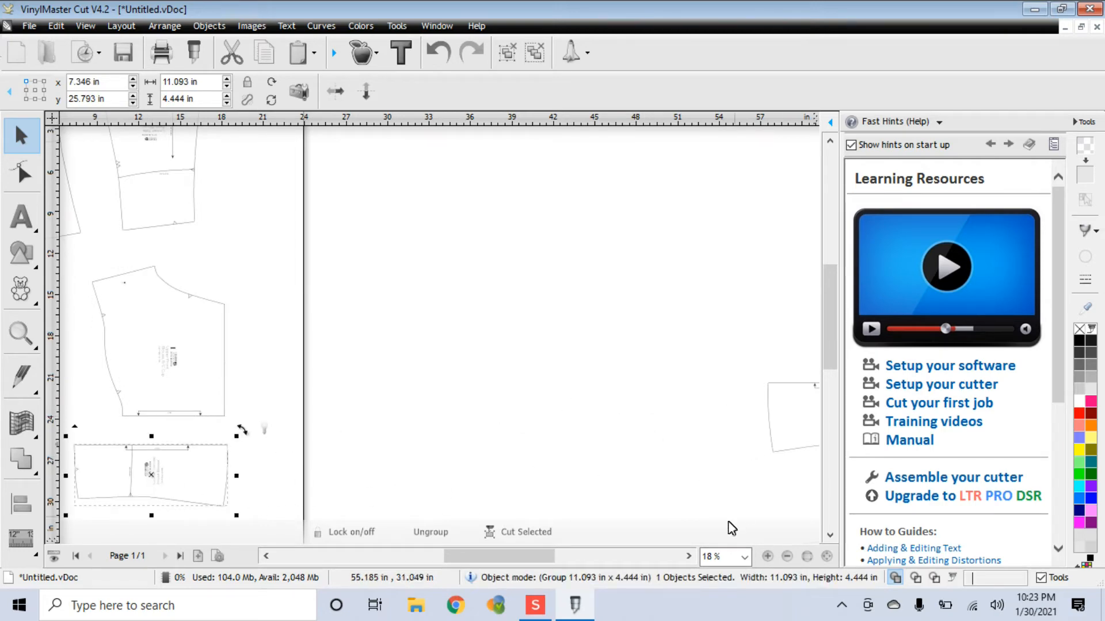
- Move the Lower Center Back piece onto the page, to about X -2.926 in, Y 21.539 in
drag(536, 557, 590, 543)
drag(459, 420, 146, 423)
scroll(392, 516, up, 1)
scroll(392, 516, down, 5)
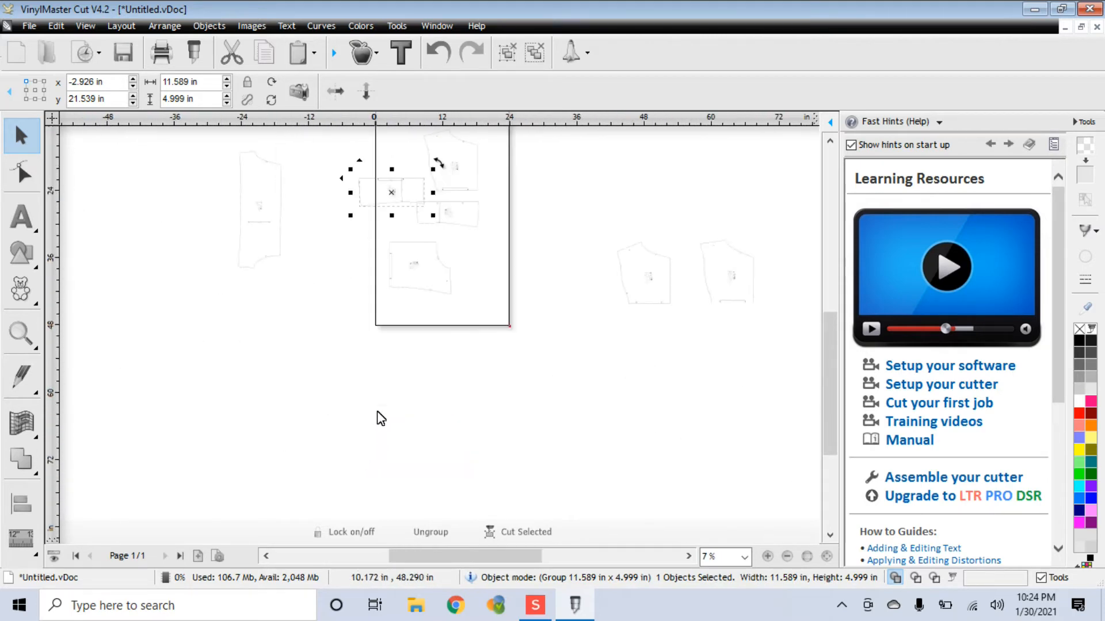
- Clear the page's upper area by moving the two side pieces and Upper Front piece beside it and both Lower Center pieces to its lower right corner
drag(827, 402, 771, 343)
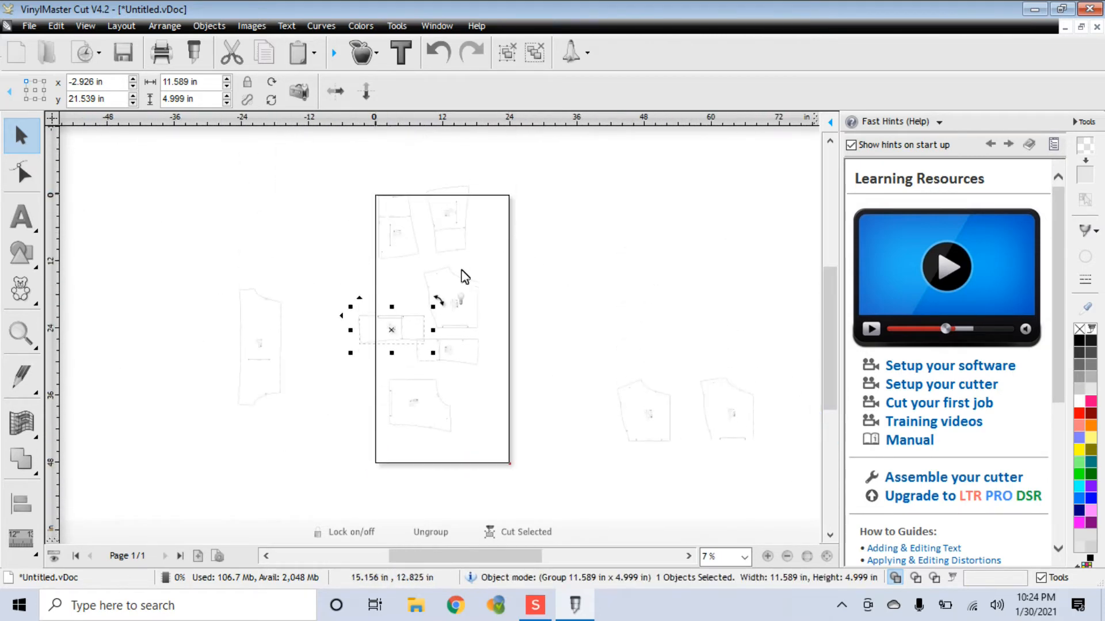
click(449, 219)
drag(452, 224, 611, 241)
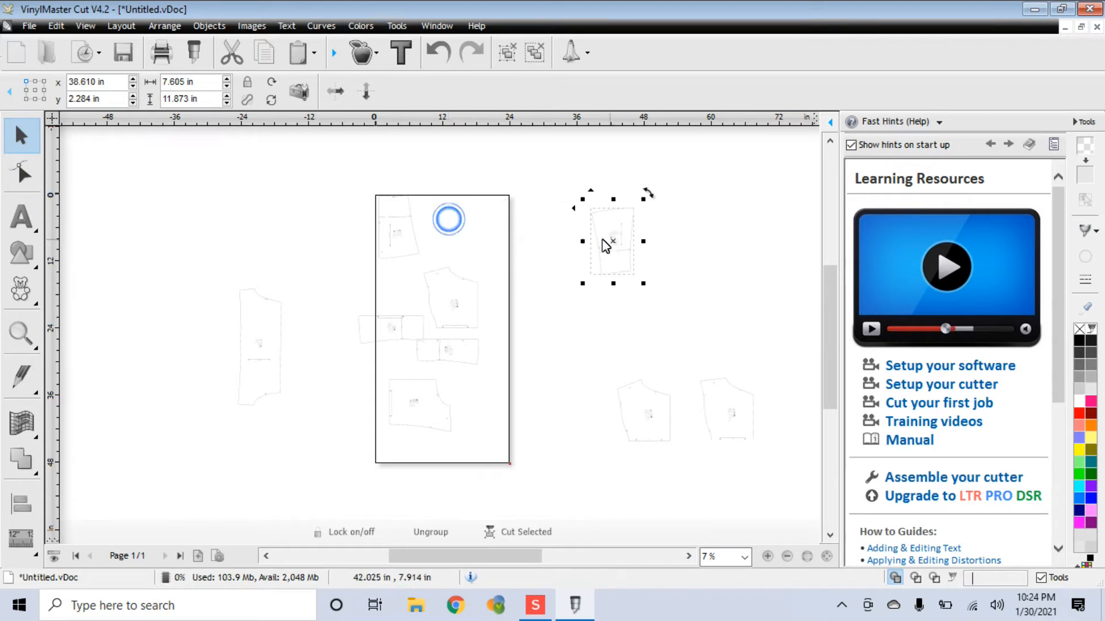
drag(398, 228, 553, 202)
click(456, 303)
drag(456, 304, 572, 308)
click(395, 326)
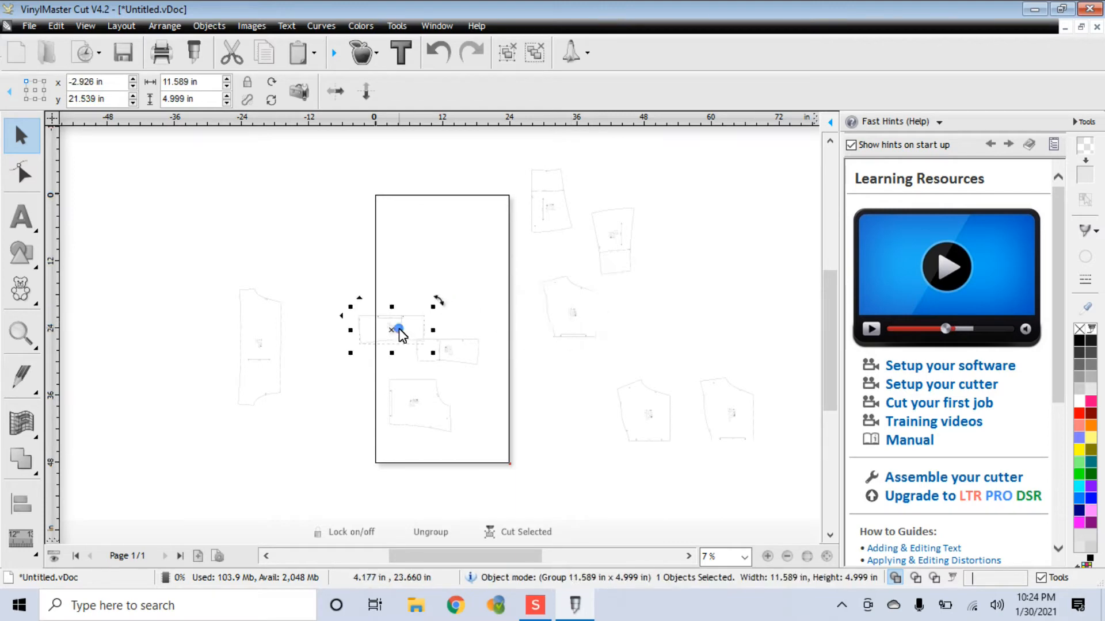
drag(394, 327, 542, 425)
drag(449, 352, 480, 455)
- Move the long 7.649 by 20.791 in piece onto the page, to about X 2.542 in, Y 1.307 in
click(268, 349)
drag(266, 348, 444, 280)
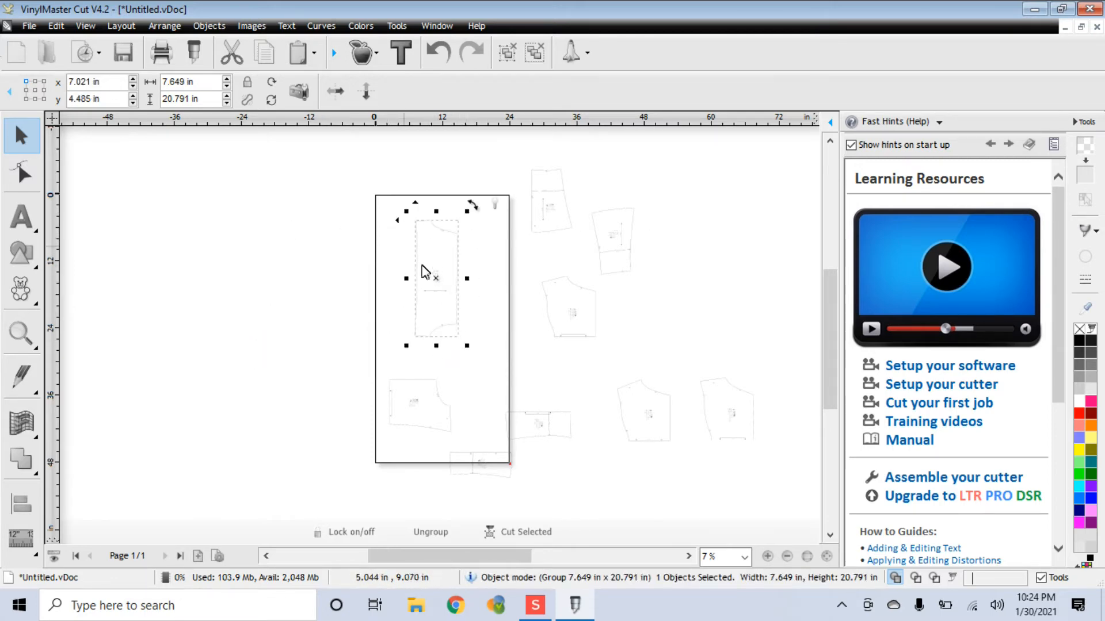
drag(438, 280, 414, 263)
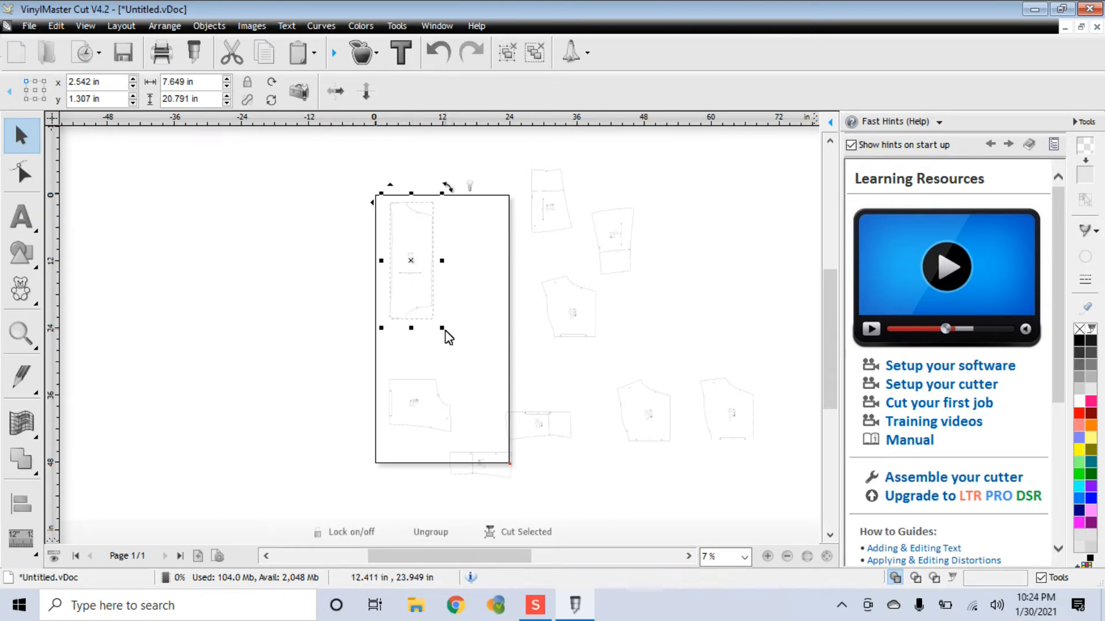
- Try laying the long piece horizontally across the page's upper edge, at about X 1.663 in, Y 0.406 in
drag(453, 183, 348, 236)
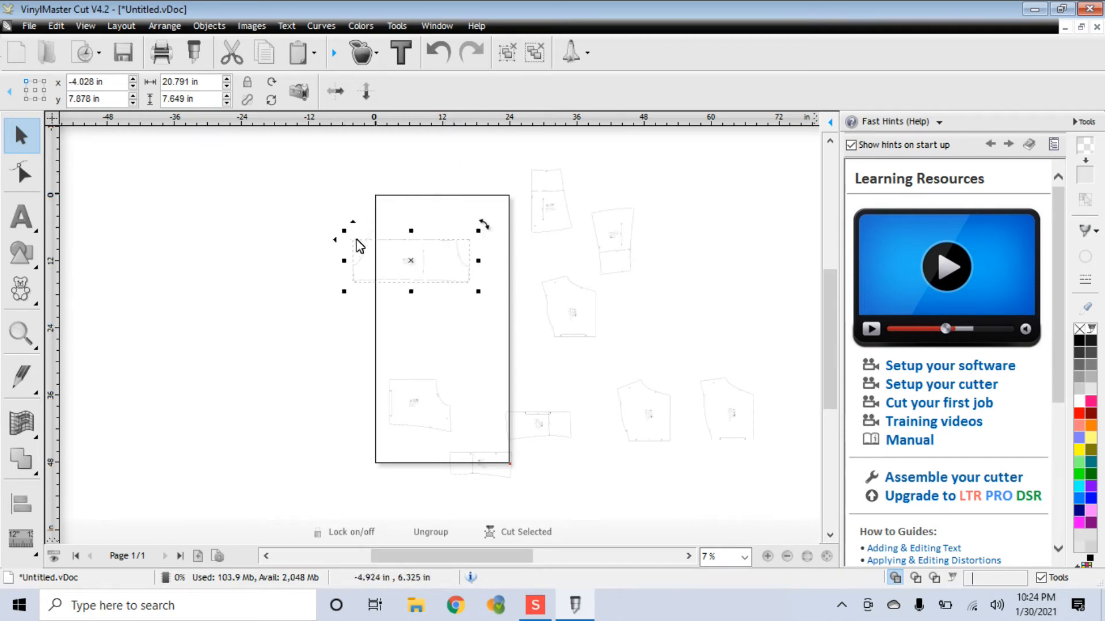
scroll(385, 255, up, 3)
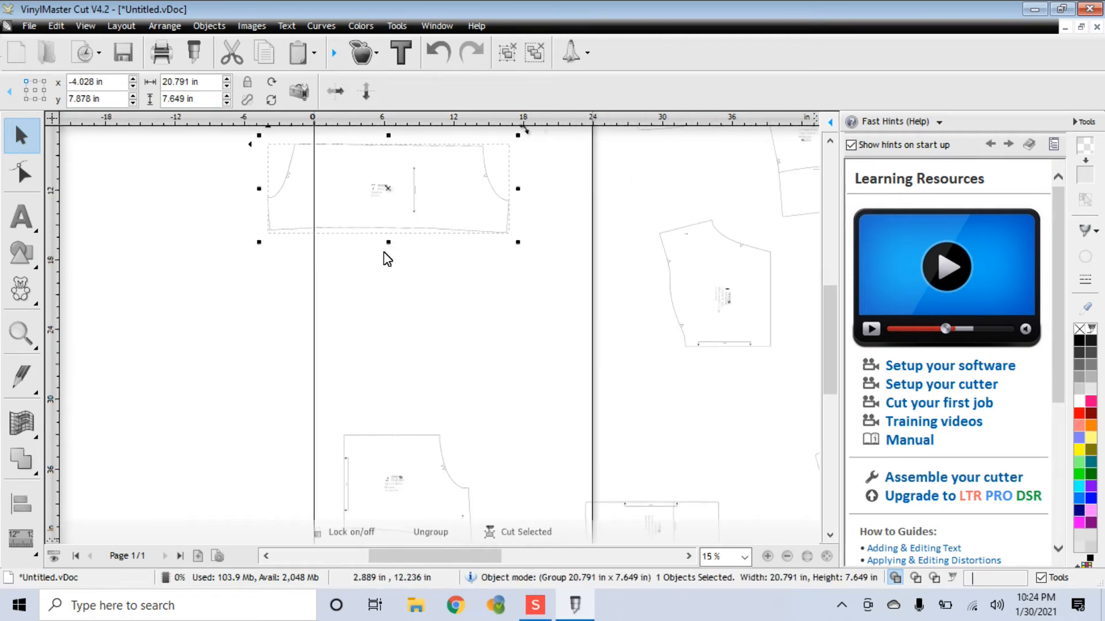
scroll(387, 259, up, 1)
mouse_move(460, 561)
mouse_down()
mouse_move(488, 562)
mouse_move(443, 562)
mouse_up()
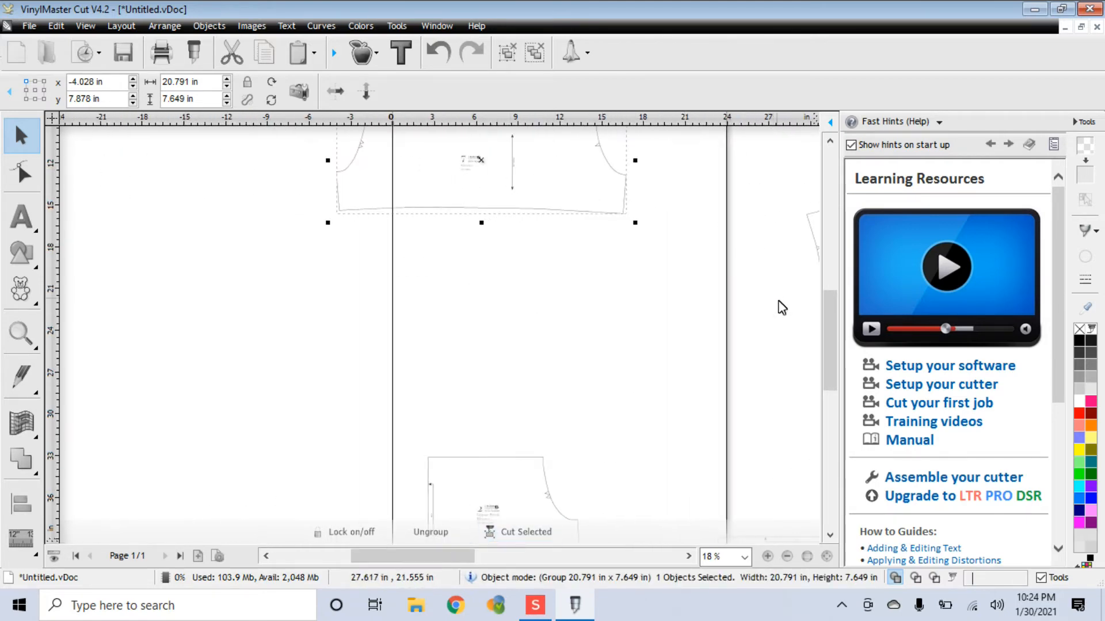
drag(831, 338, 824, 307)
drag(480, 296, 562, 189)
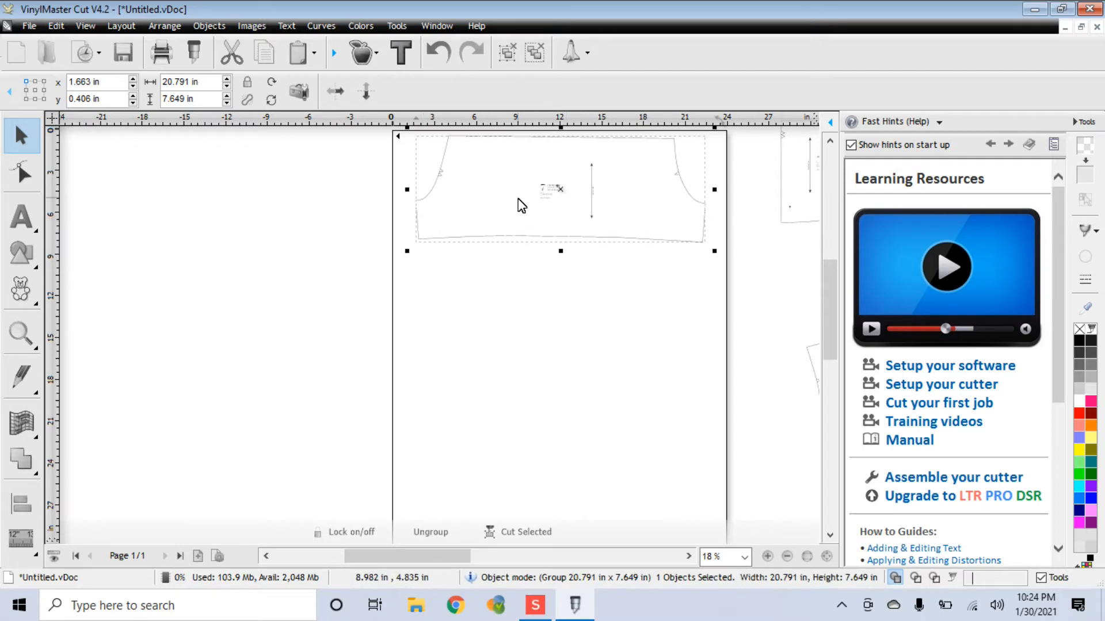
- Rotate the long piece upright and place it in the page's upper left corner, close to the left edge
scroll(829, 340, up, 3)
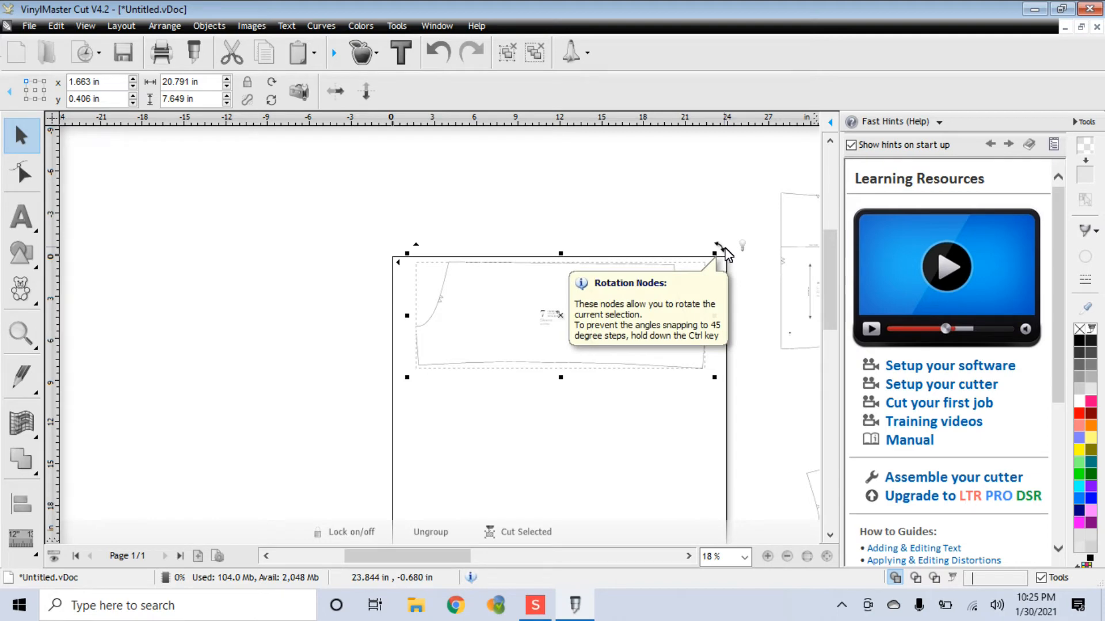
drag(725, 246, 614, 444)
drag(562, 316, 469, 415)
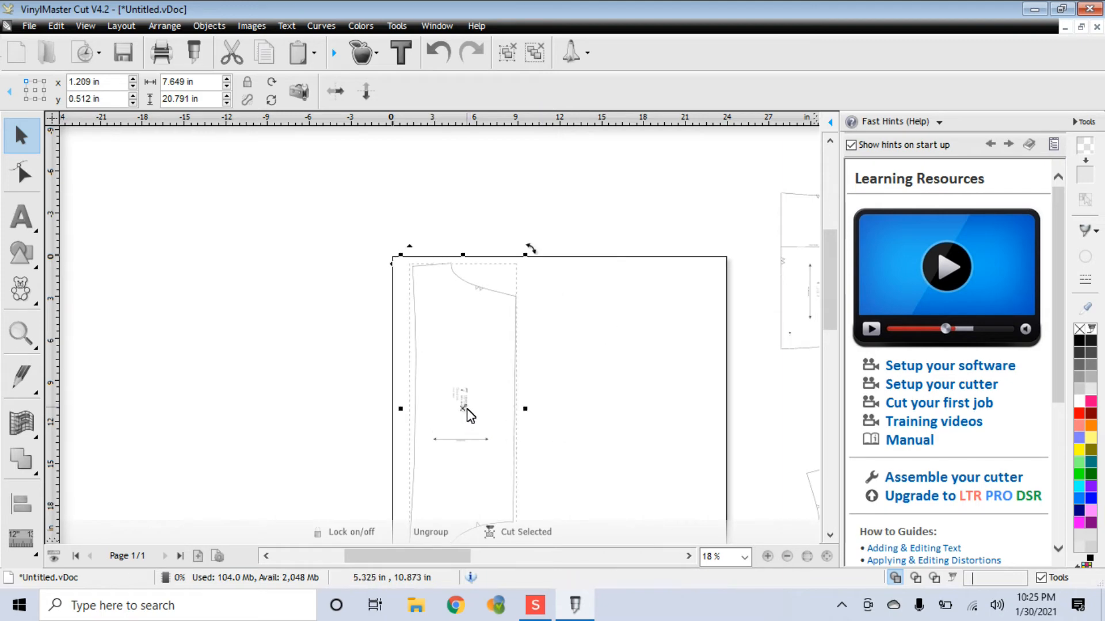
drag(448, 556, 444, 557)
scroll(454, 489, down, 1)
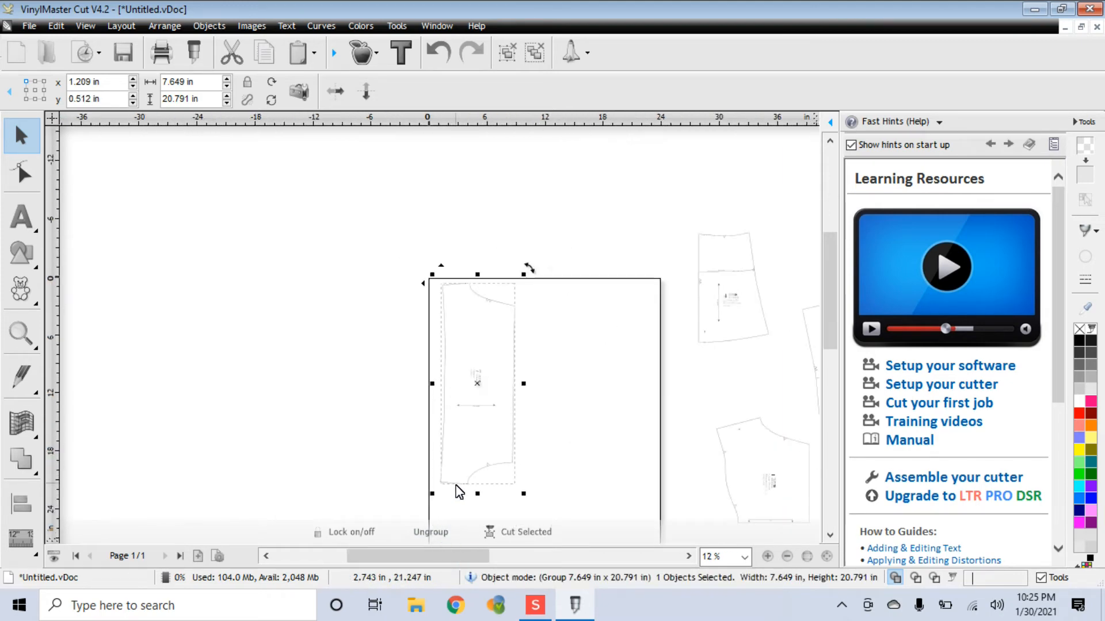
drag(484, 387, 476, 387)
- Place the 7.301 by 11.363 in piece at about X 9.267 in, Y 0.570 in and the 7.605 by 11.873 in piece below it
drag(720, 286, 556, 339)
scroll(563, 470, down, 1)
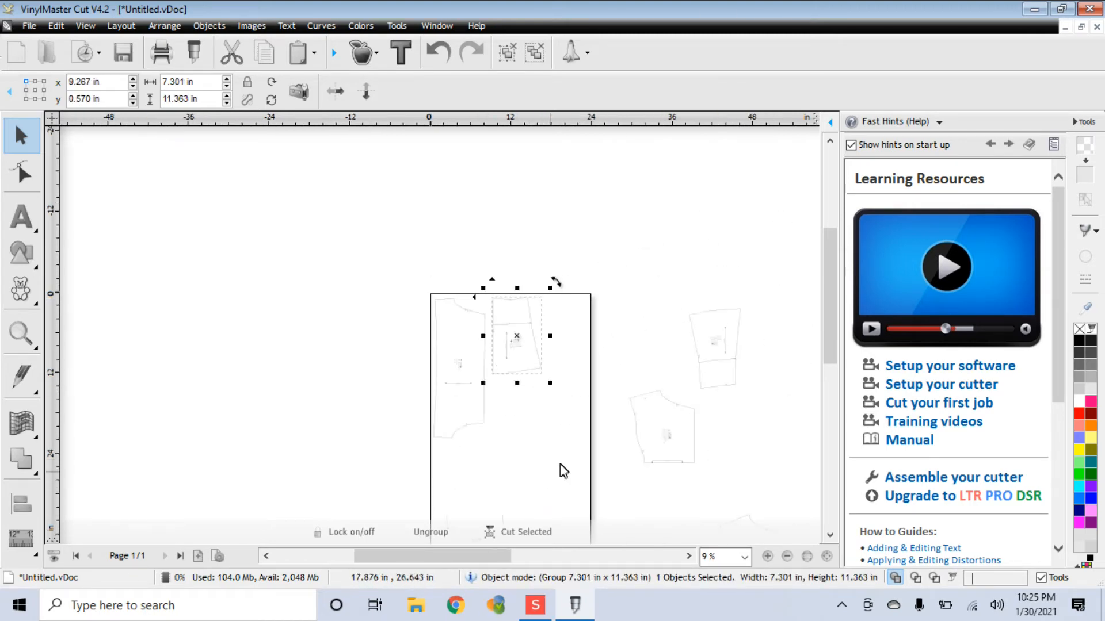
click(694, 351)
drag(713, 352, 523, 424)
scroll(601, 475, down, 1)
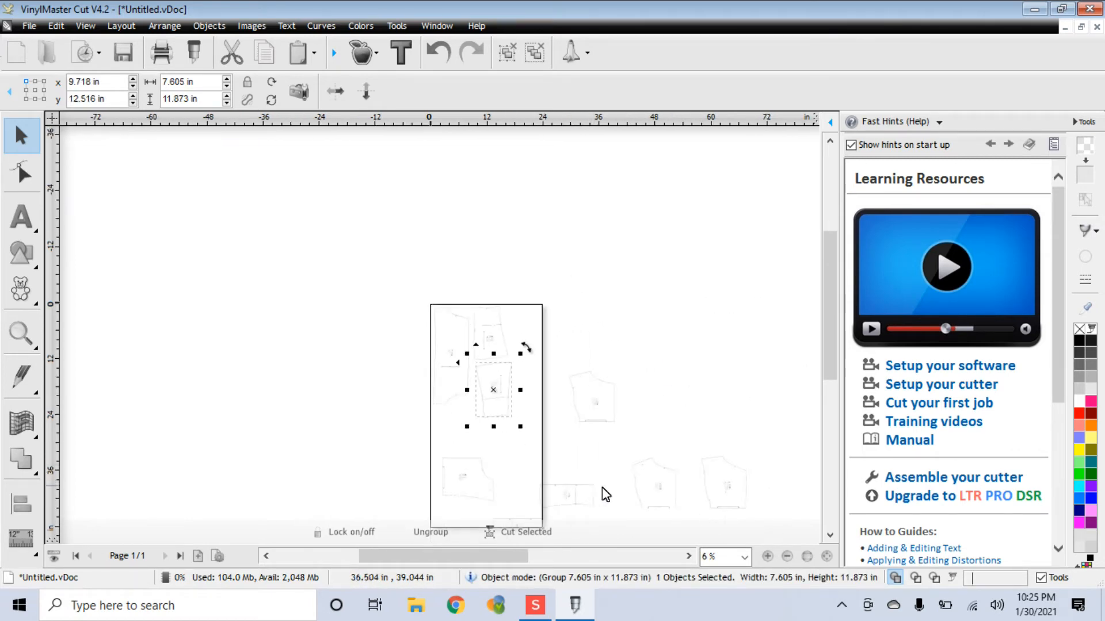
- Rotate the Lower Center Back piece upright and place it in the page's upper right, at about X 17.267 in, Y 1.632 in
click(570, 494)
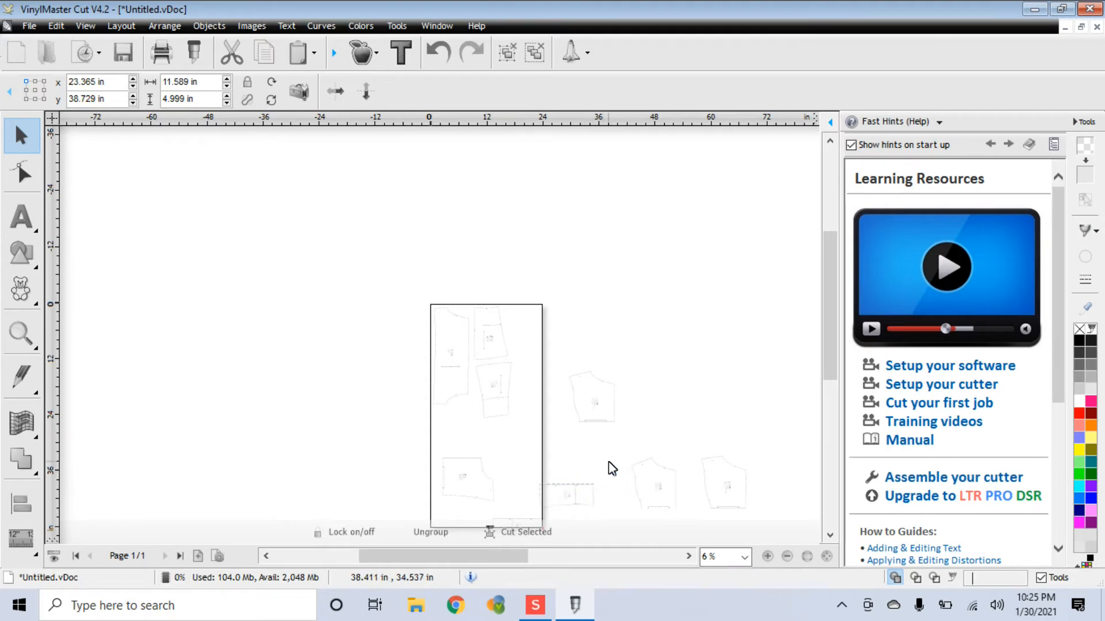
drag(542, 451, 541, 450)
drag(566, 499, 525, 338)
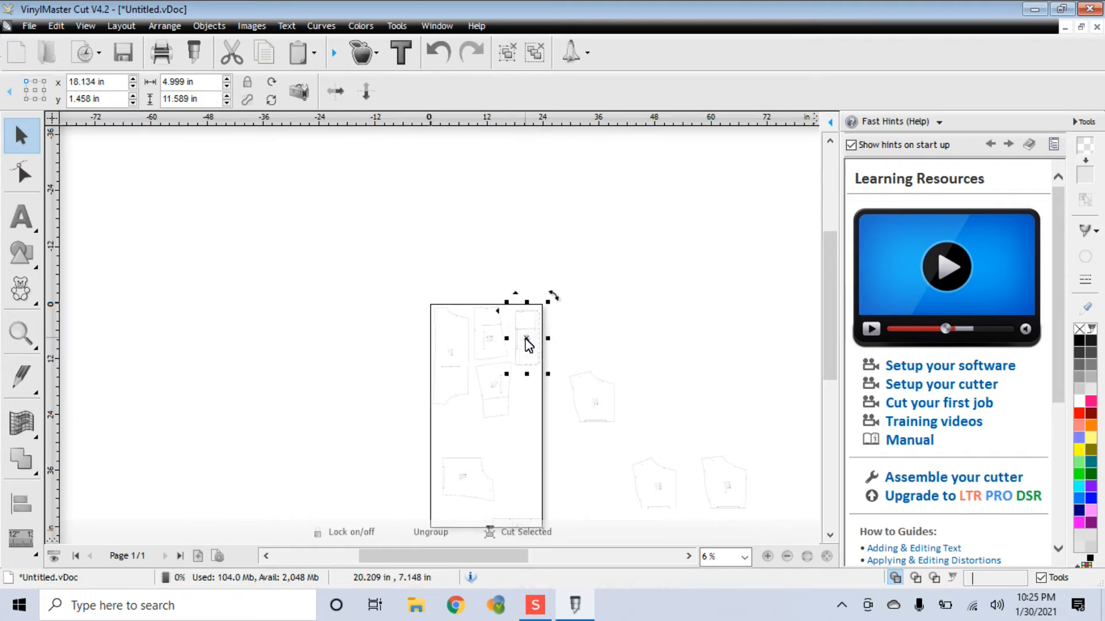
drag(524, 339, 522, 340)
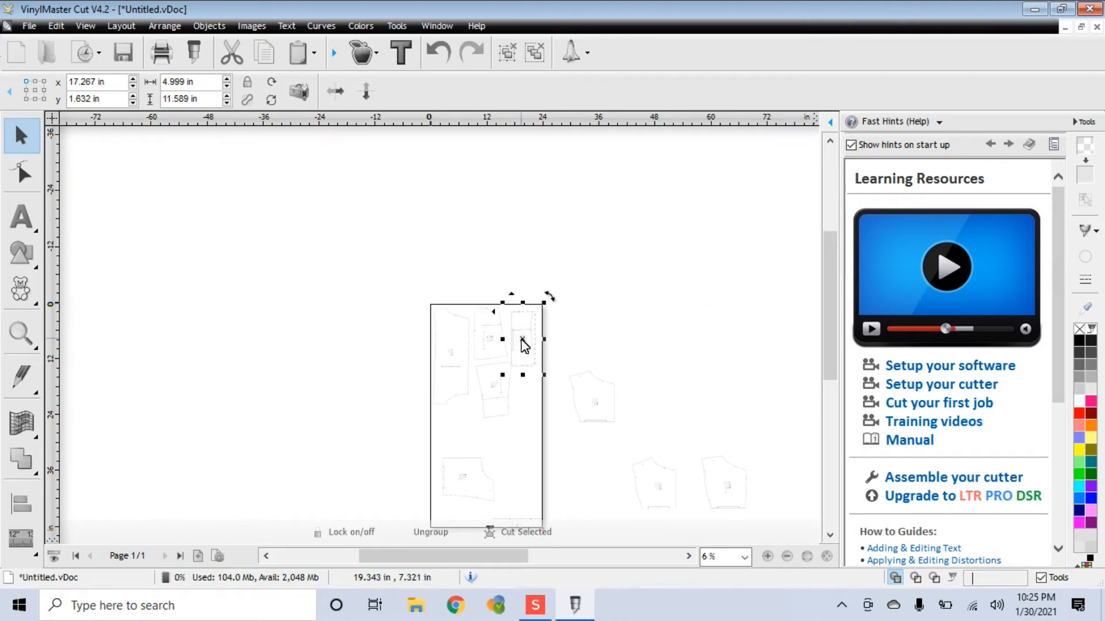
- Shift the 7.605 by 11.873 in piece slightly down and left to clear the neighbouring pieces
click(498, 398)
click(496, 391)
drag(494, 389, 496, 396)
scroll(493, 394, up, 3)
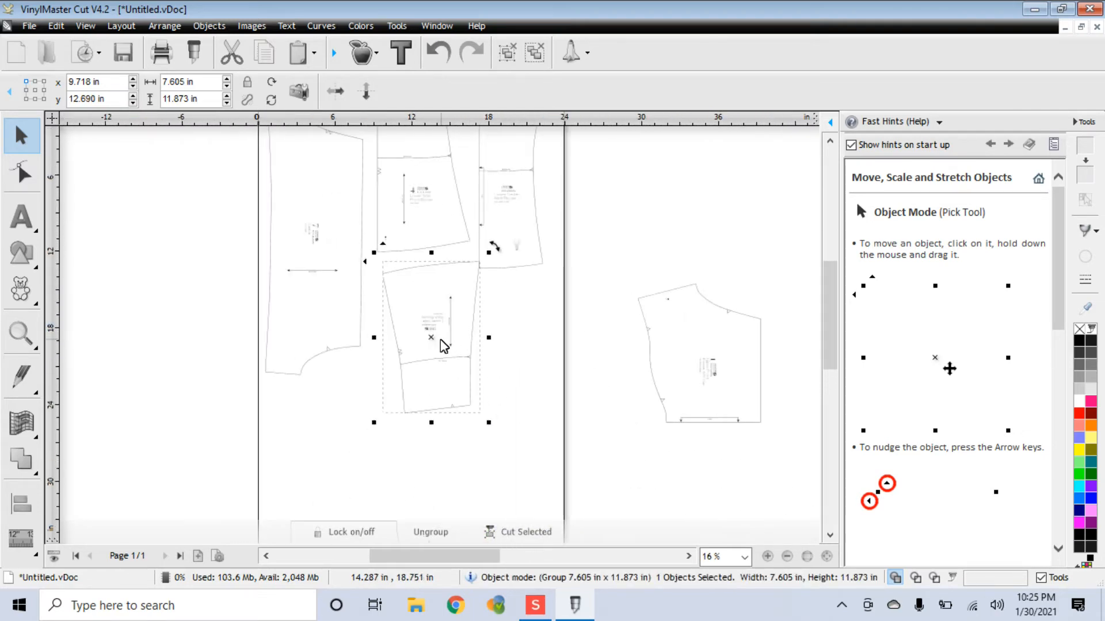
drag(436, 343, 424, 340)
- Move the Upper Front B/C Cup piece below the long piece, to about X 0.344 in, Y 21.590 in
click(692, 358)
drag(699, 364, 326, 456)
scroll(572, 472, down, 2)
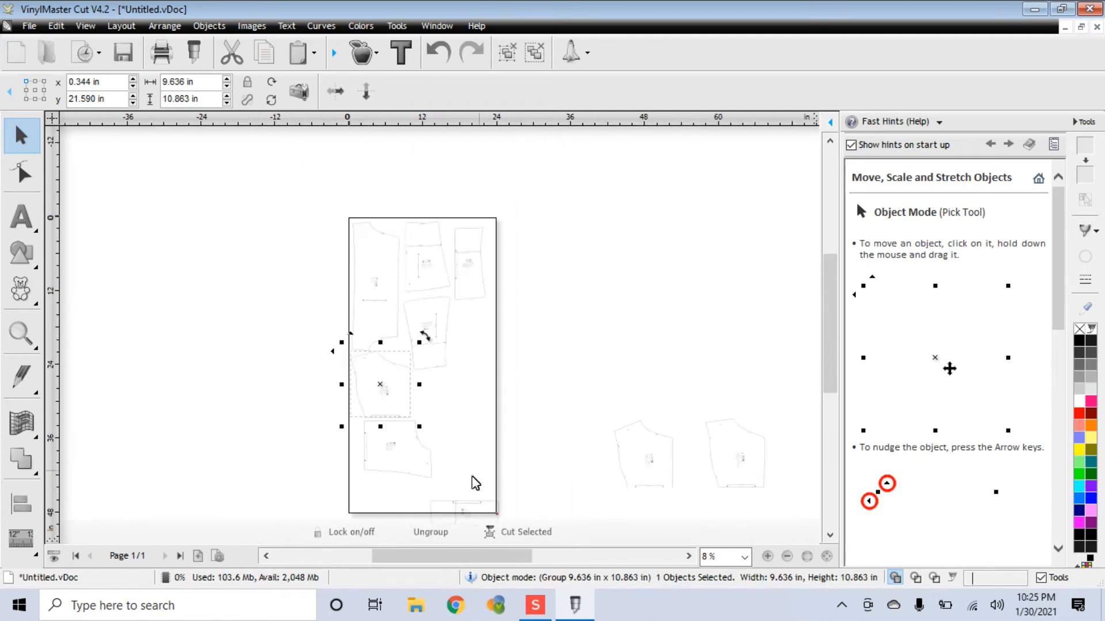
- Rotate the Lower Center Front piece upright and place it below the Lower Center Back piece, at about X 17.644 in, Y 14.064 in
click(462, 511)
drag(462, 510, 576, 311)
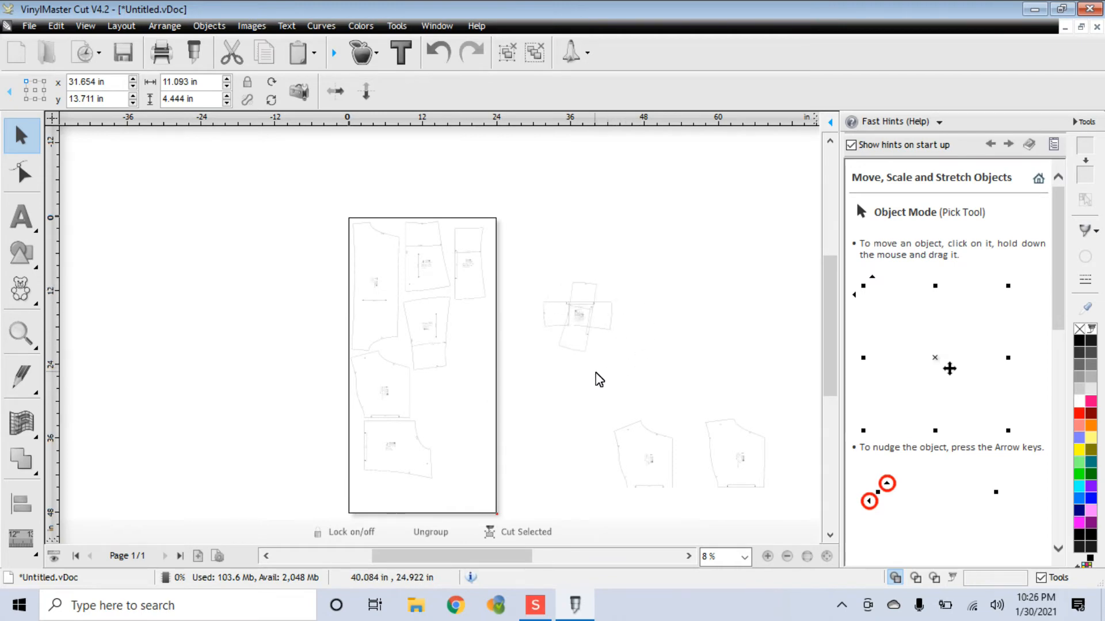
drag(582, 317, 476, 343)
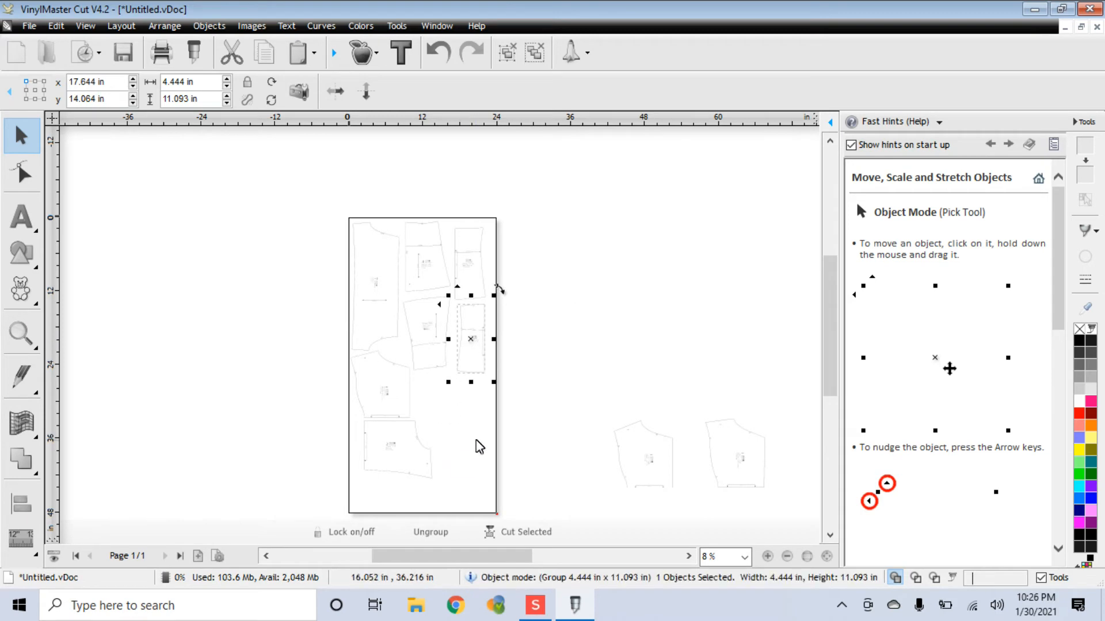
- Delete the outline of the unneeded Upper Front Blouse A Cup piece beside the page, along with its labels and markings
click(647, 459)
scroll(609, 461, up, 1)
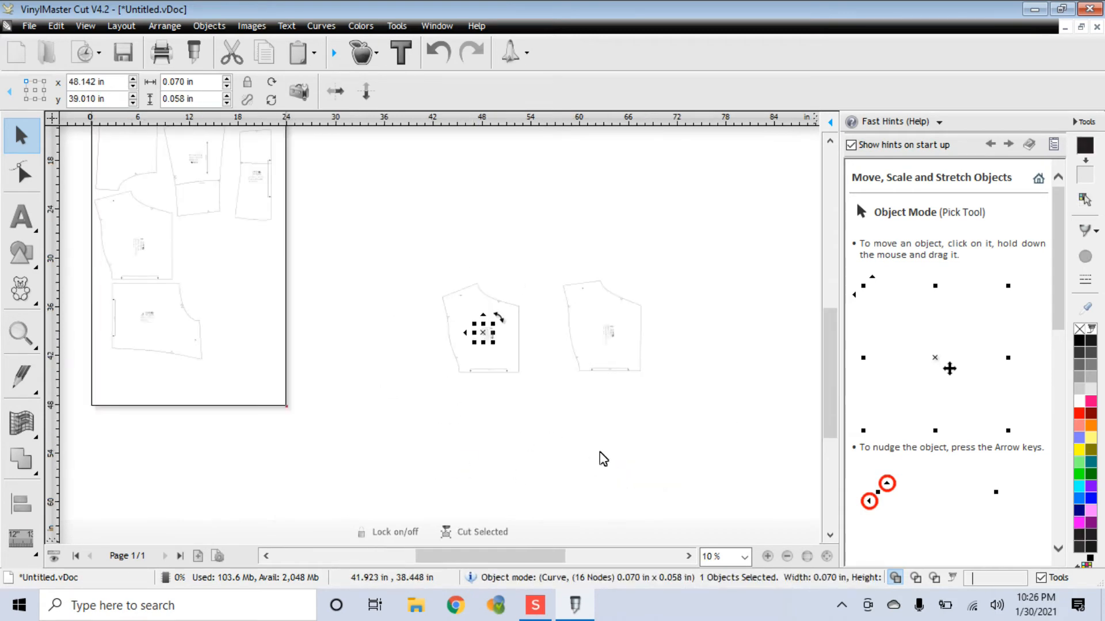
click(458, 244)
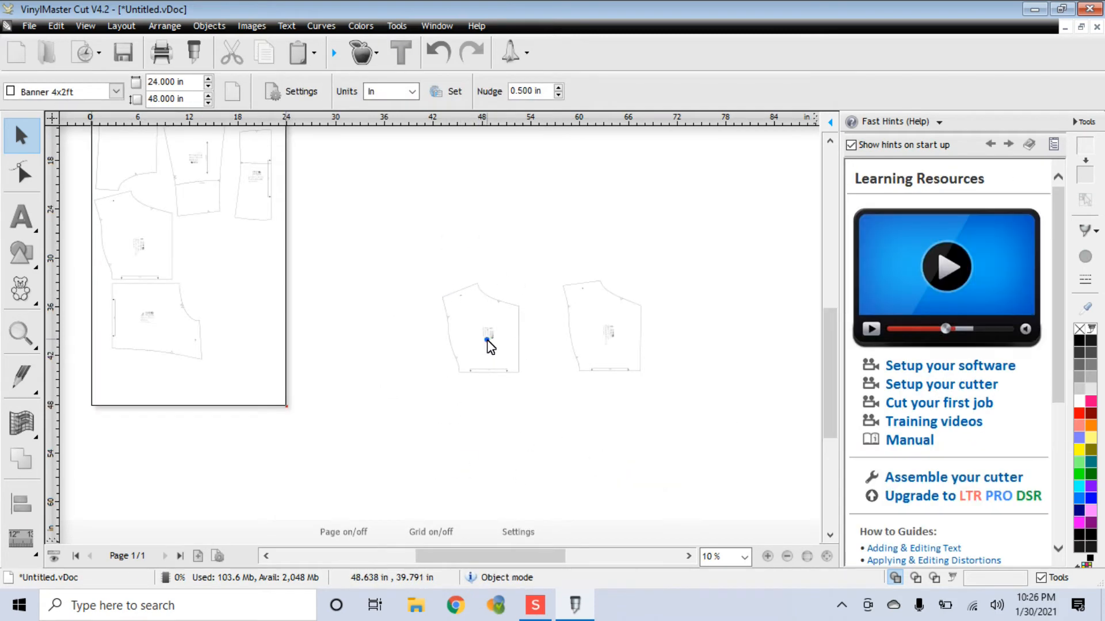
click(487, 340)
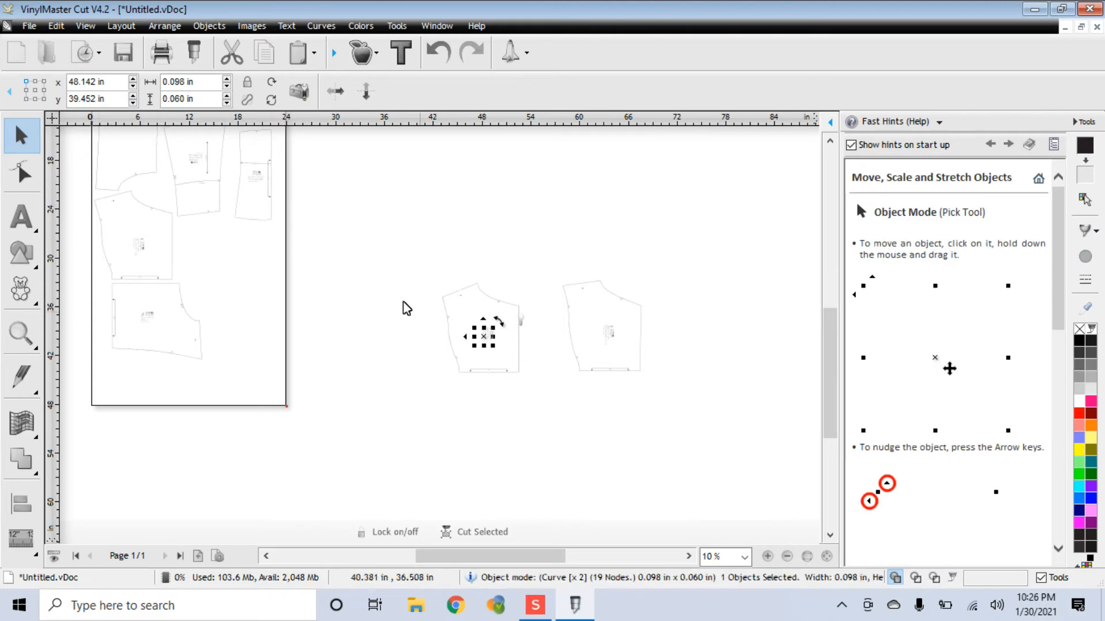
scroll(500, 375, up, 5)
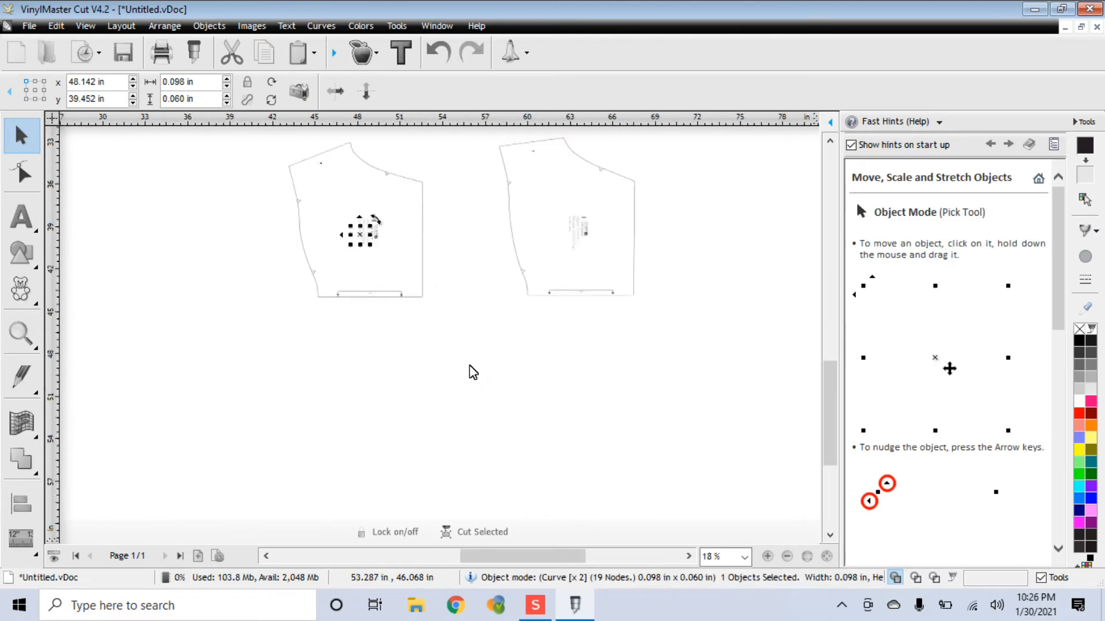
drag(827, 449, 827, 419)
scroll(266, 373, up, 1)
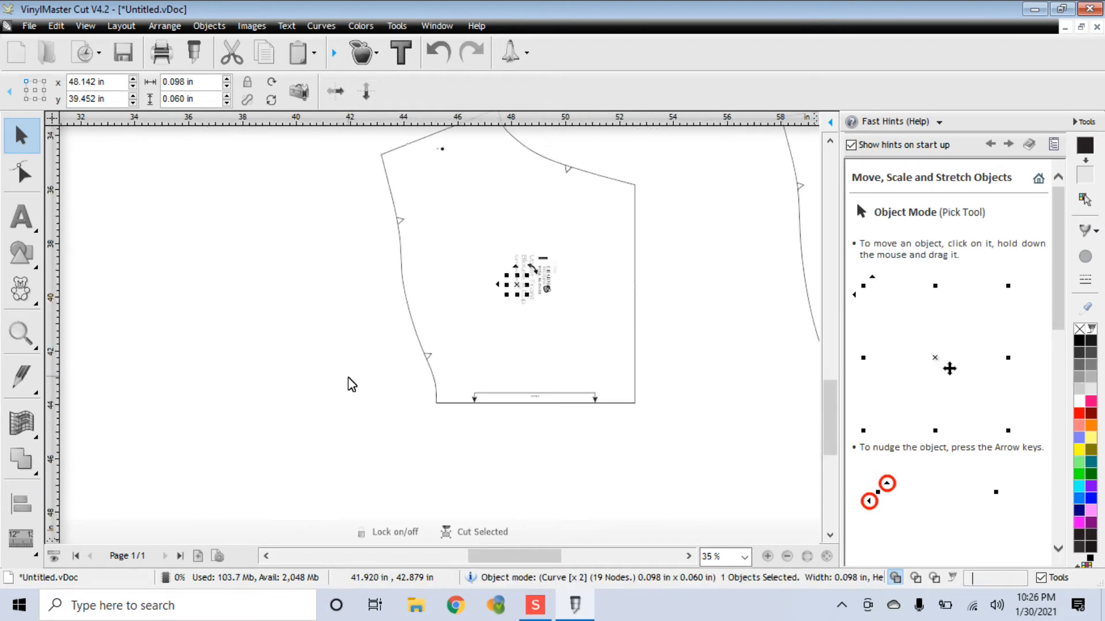
scroll(351, 384, down, 1)
click(494, 344)
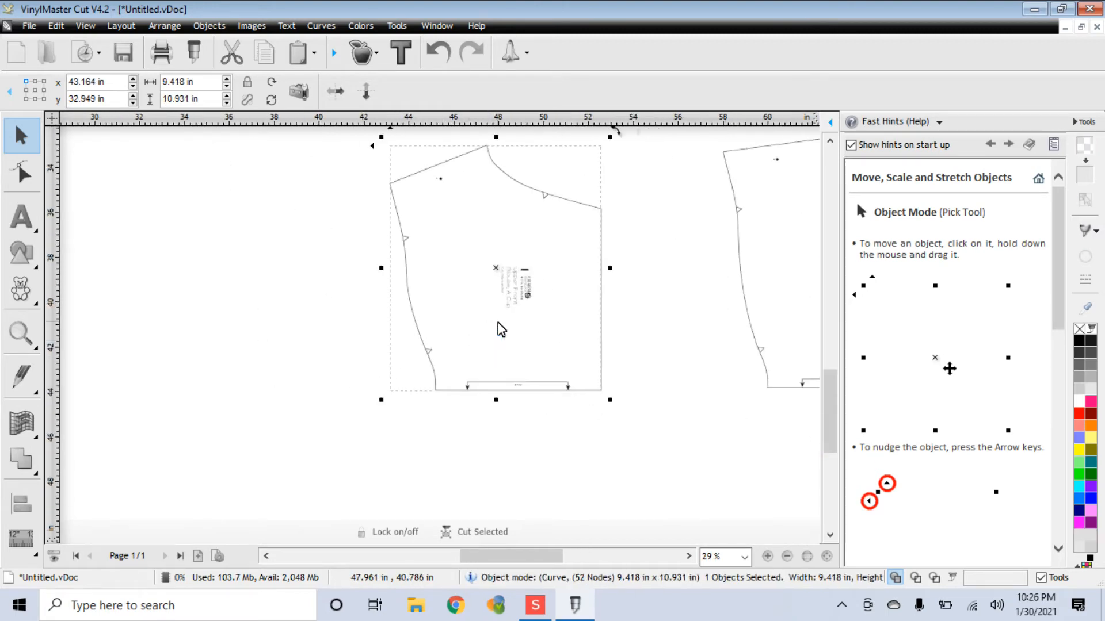
key(Delete)
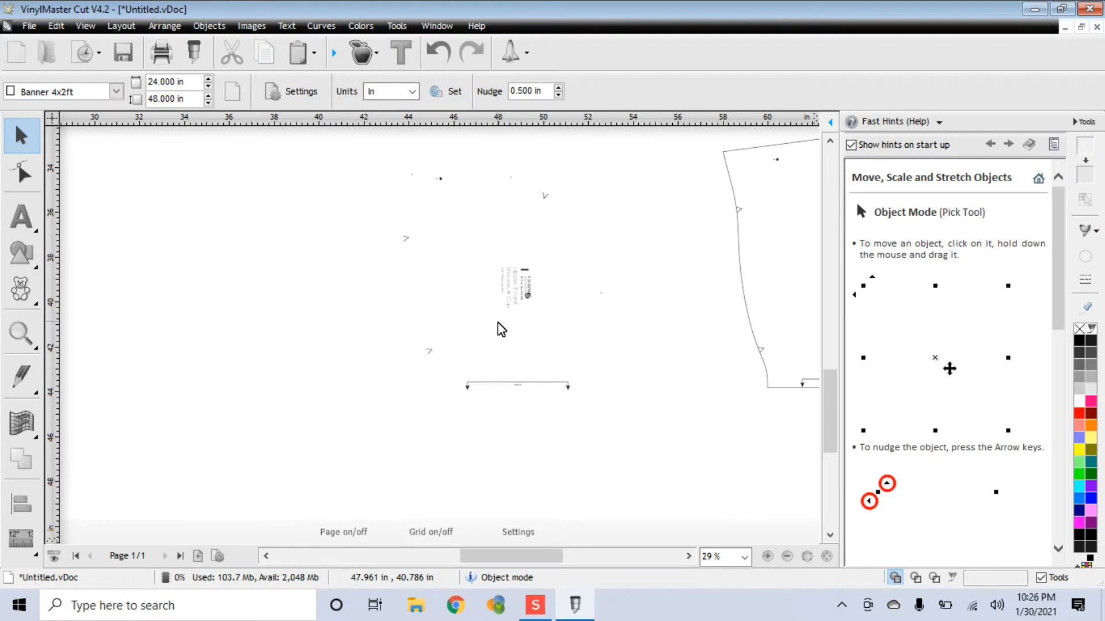
drag(520, 218, 600, 426)
key(Delete)
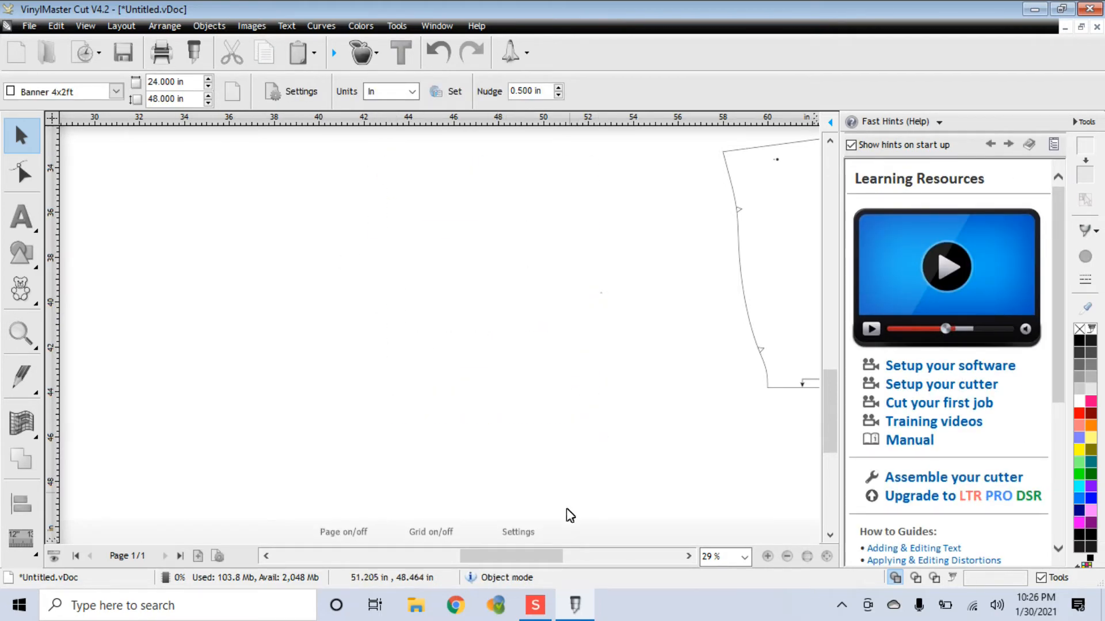
- Delete all objects of the remaining unneeded 9.575 by 11.113 in piece beside the page
drag(536, 562, 567, 558)
scroll(586, 465, up, 1)
scroll(588, 471, down, 3)
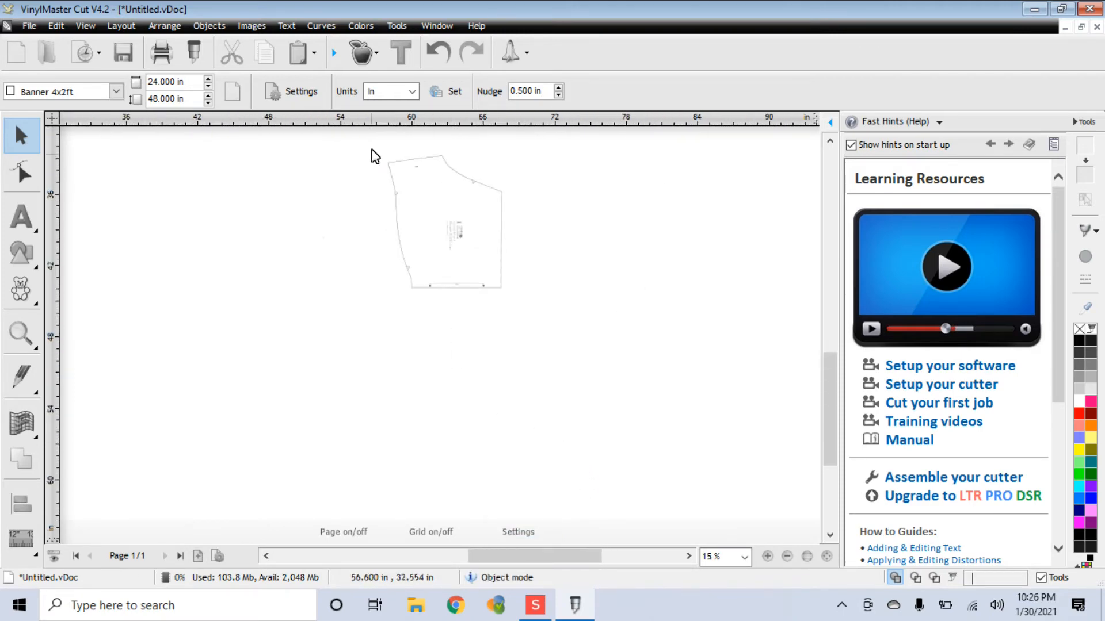
drag(371, 142, 554, 365)
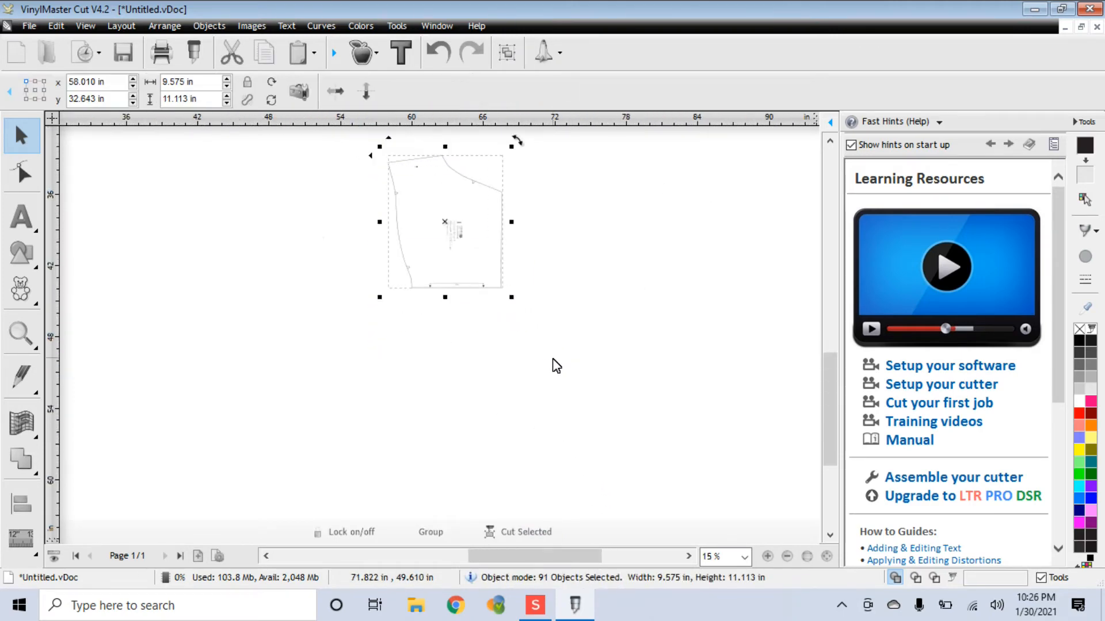
click(556, 366)
- Move the 11.003 by 9.337 in piece beside the Upper Front piece, to about X 12.077 in, Y 25.878 in
drag(588, 556, 519, 557)
scroll(386, 385, down, 4)
scroll(374, 356, down, 1)
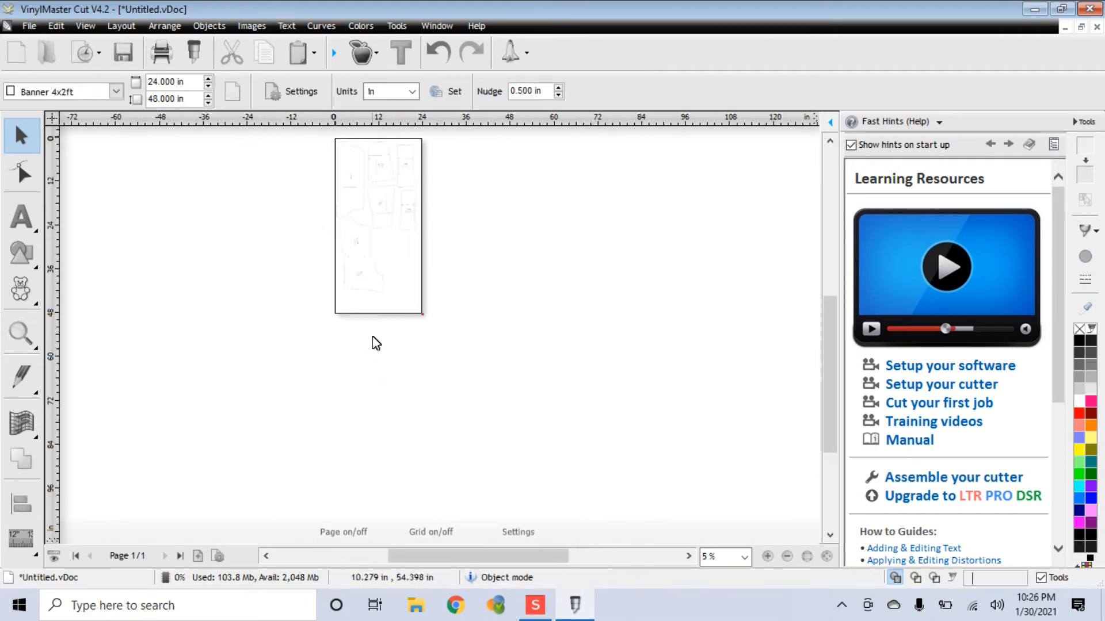
click(364, 277)
drag(365, 278, 401, 255)
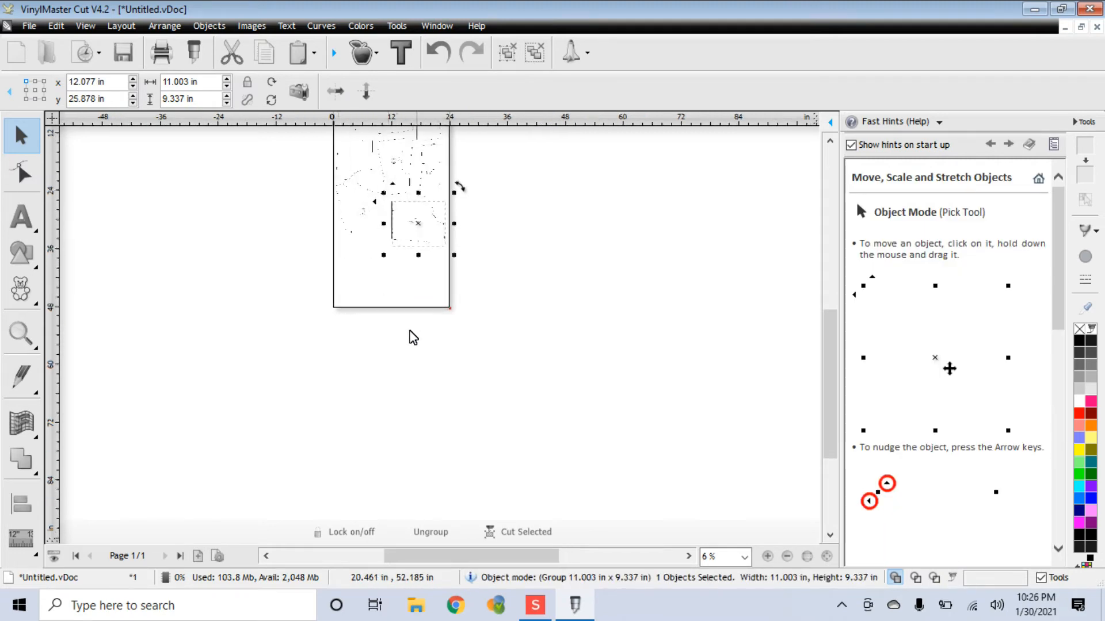
scroll(412, 337, up, 1)
drag(826, 416, 823, 365)
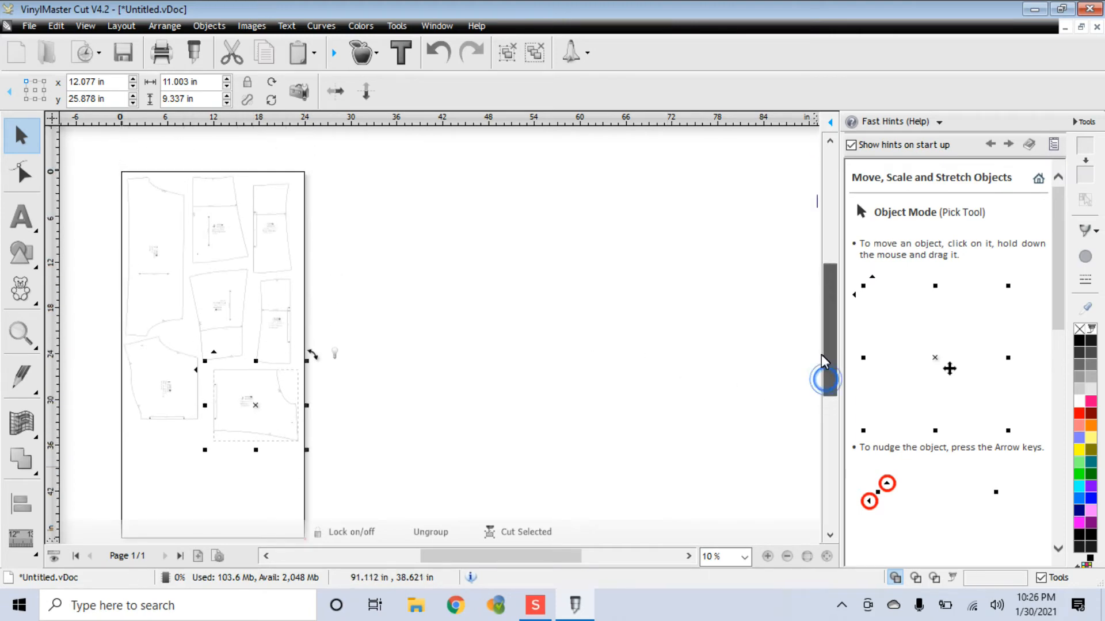
- Shorten the page to a height of 36 in so that it fits the arranged pattern pieces
click(165, 471)
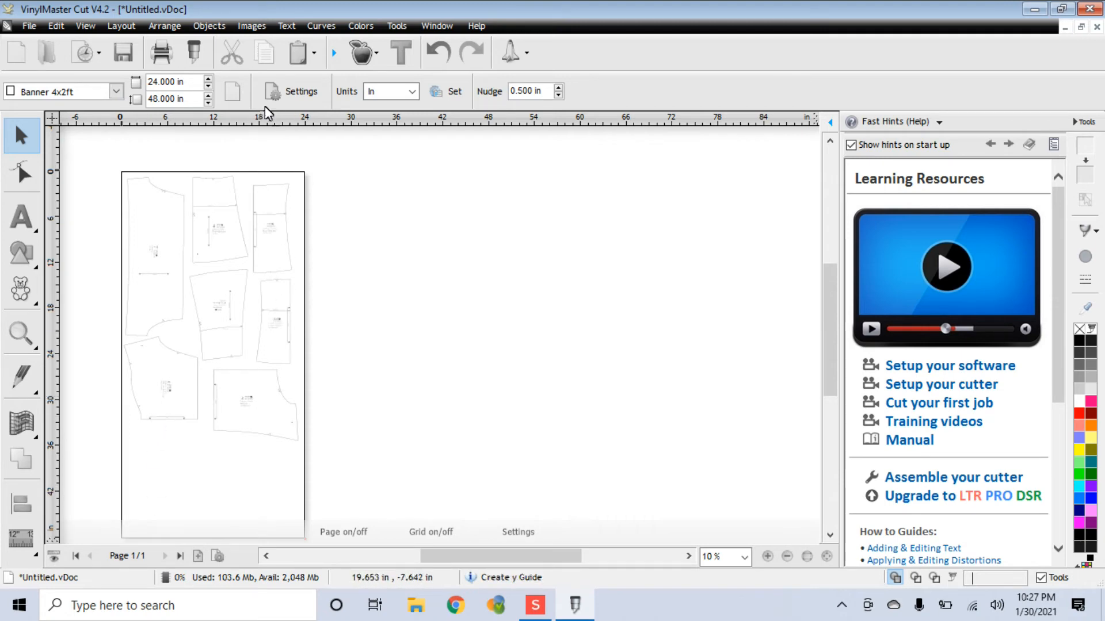
double_click(198, 98)
text(36)
key(Return)
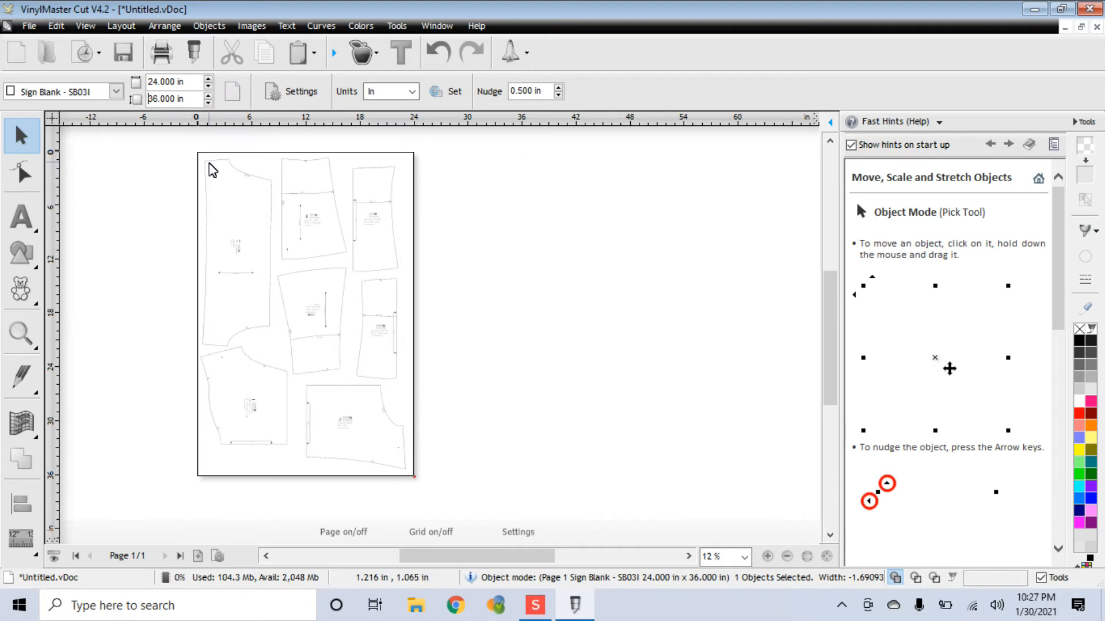
- Preview the pattern layout as a cut job on the USCutter SC2 - 28in, and close the preview without cutting
click(599, 320)
scroll(489, 288, up, 3)
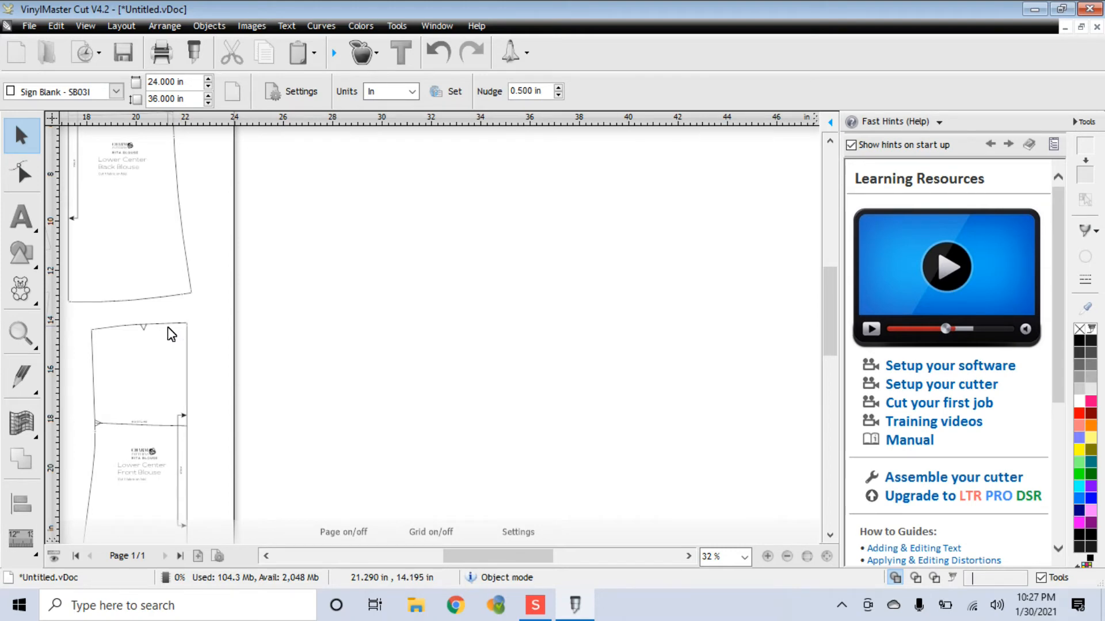
click(191, 57)
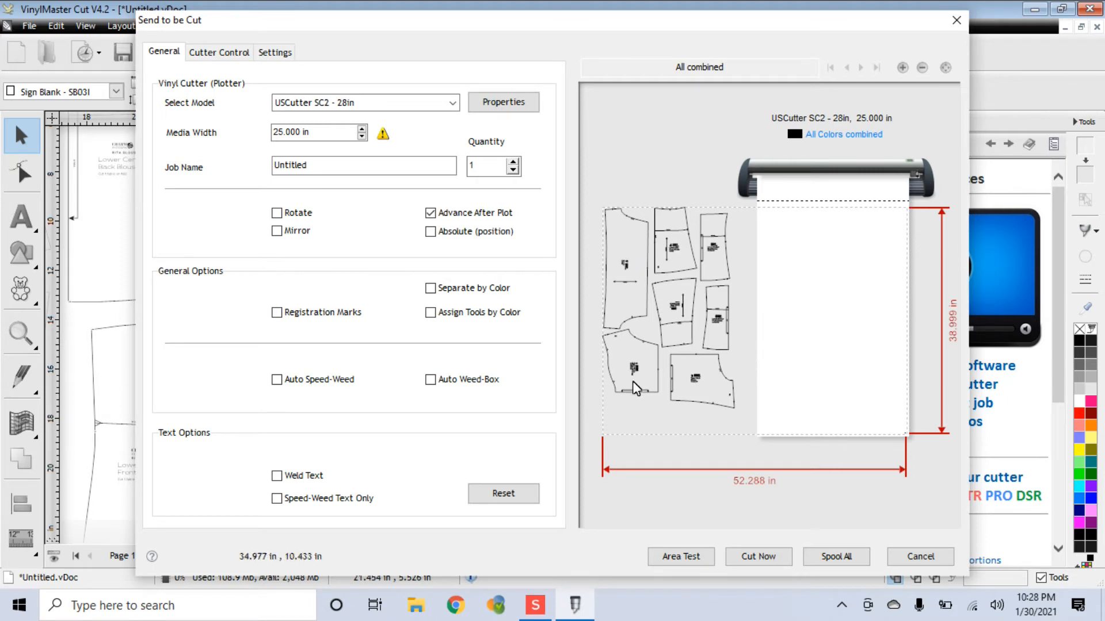
click(932, 557)
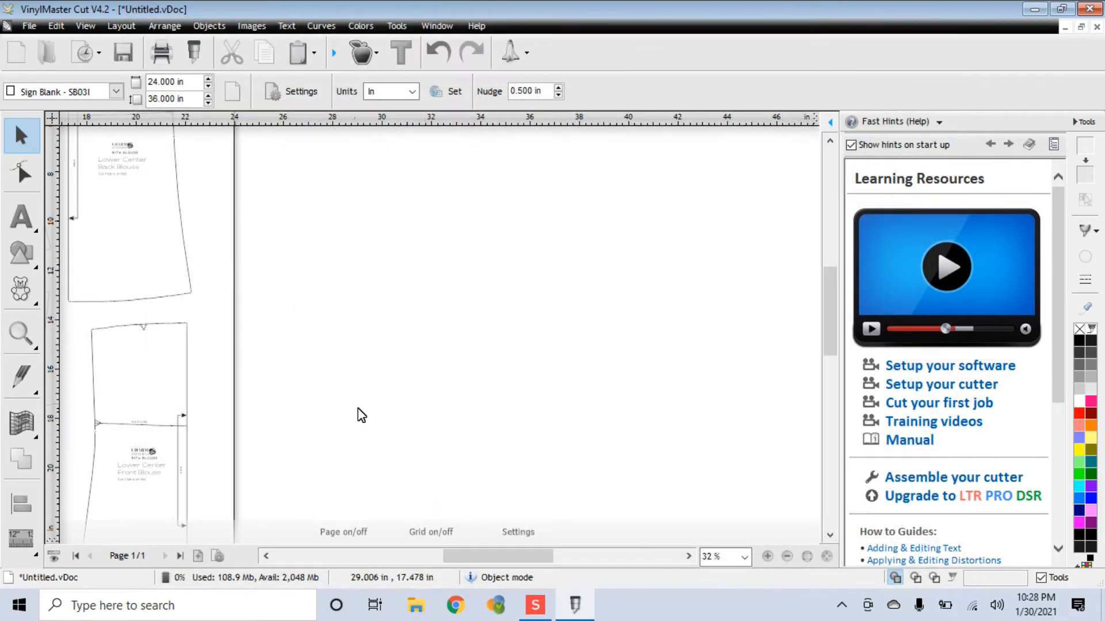
- Delete the tiny stray object outside the page, at about X 52.541 in, Y 39.487 in
scroll(357, 414, down, 3)
scroll(357, 415, down, 4)
drag(410, 211, 826, 493)
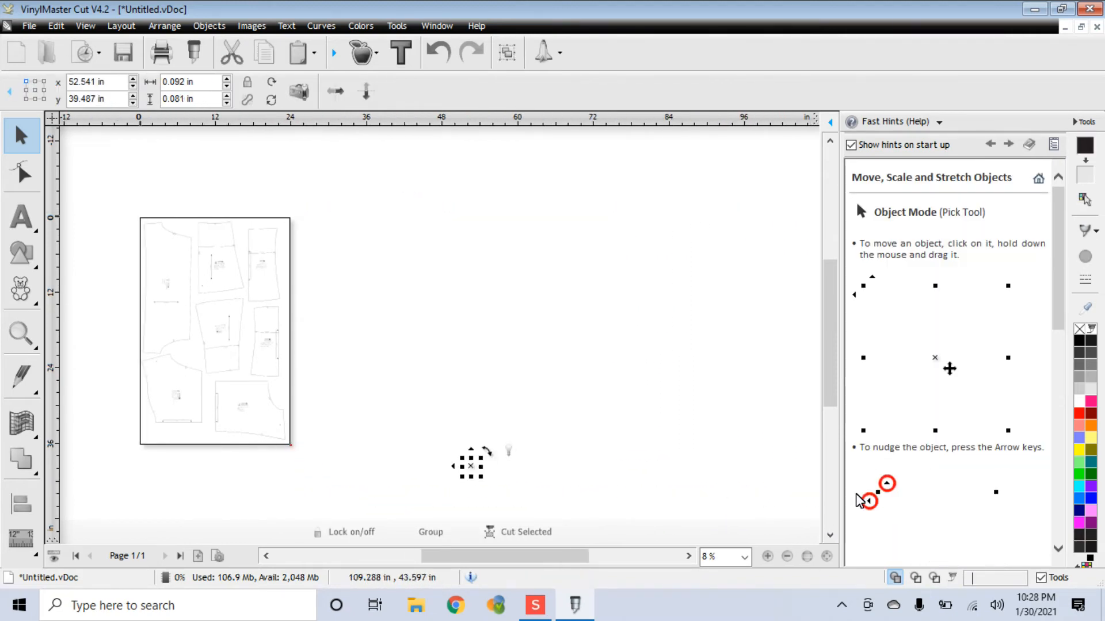
key(Delete)
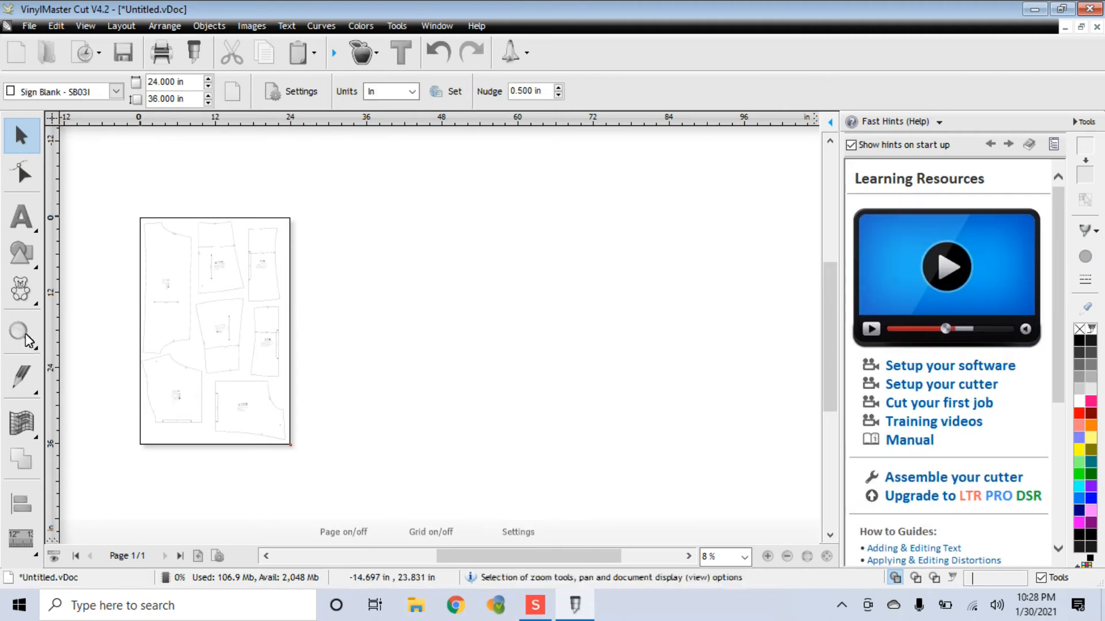
- Prepare the cleaned-up pattern layout as a cut job for the USCutter SC2 - 28in
scroll(121, 305, up, 1)
click(193, 52)
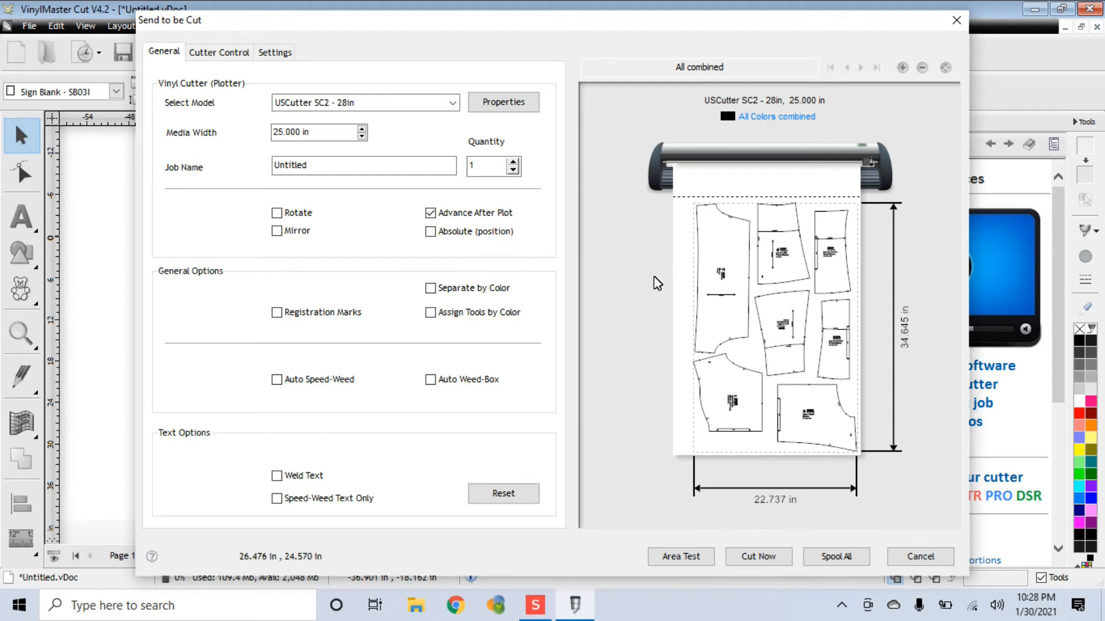
- Separate the cut job by color to examine what each color layer contains, and return to all colors combined
click(430, 290)
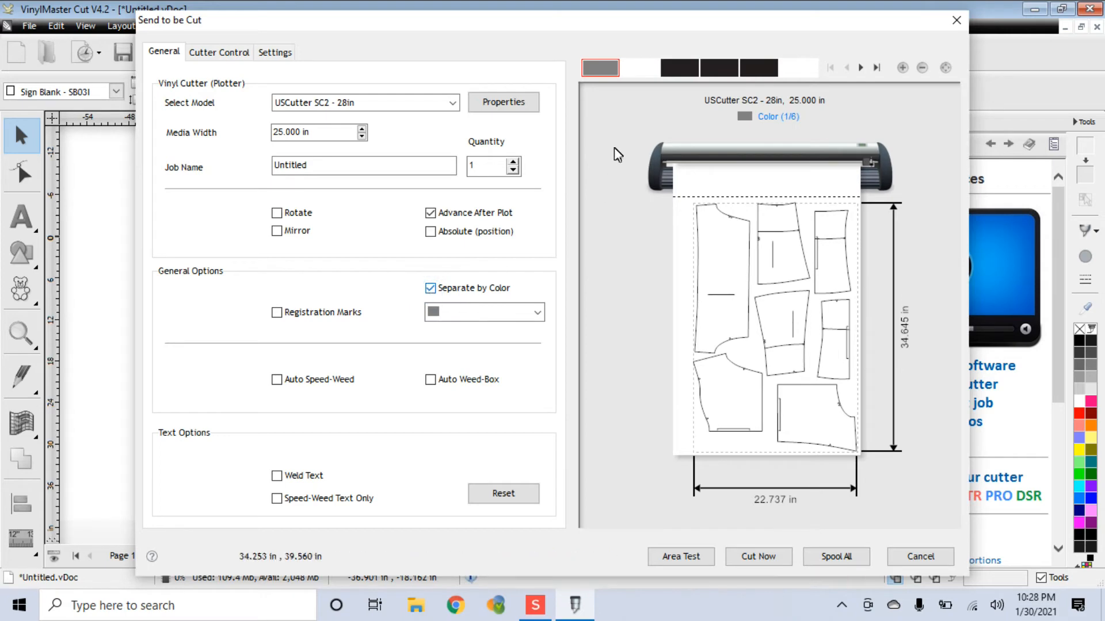
click(649, 72)
click(672, 70)
click(708, 72)
click(760, 71)
click(787, 71)
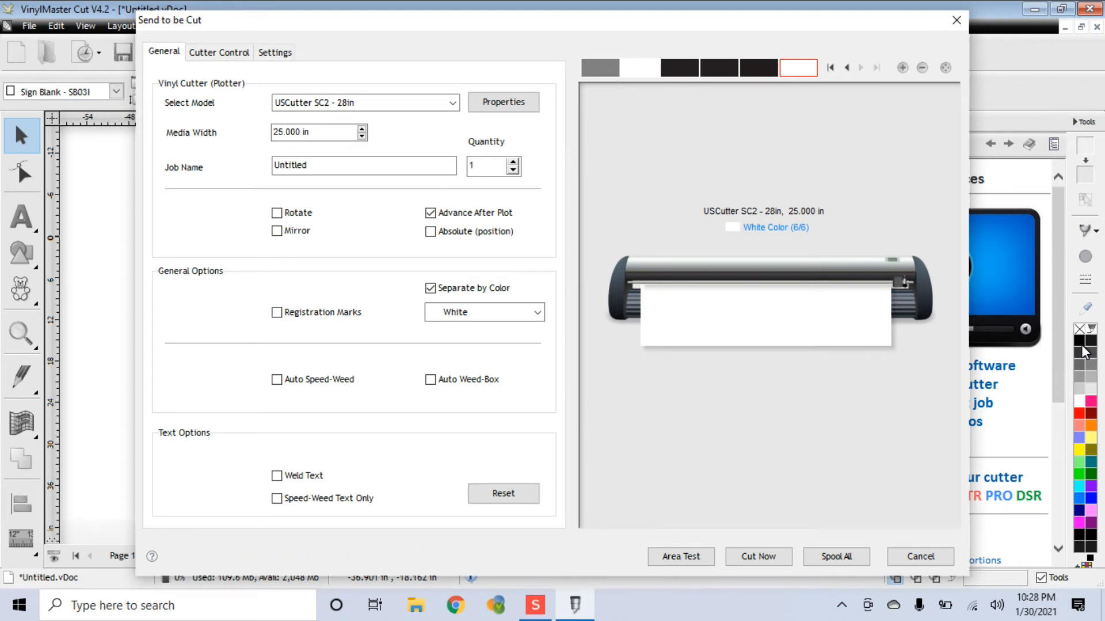
click(431, 289)
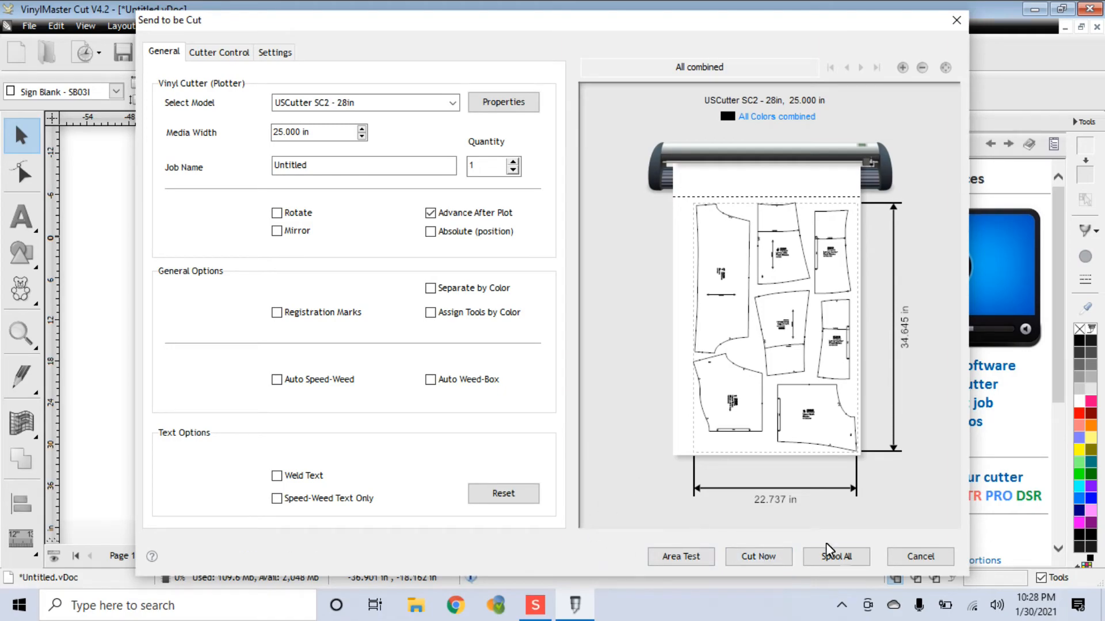
- Spool the whole combined pattern job to the USCutter SC2 - 28in with 25 in media width
click(836, 556)
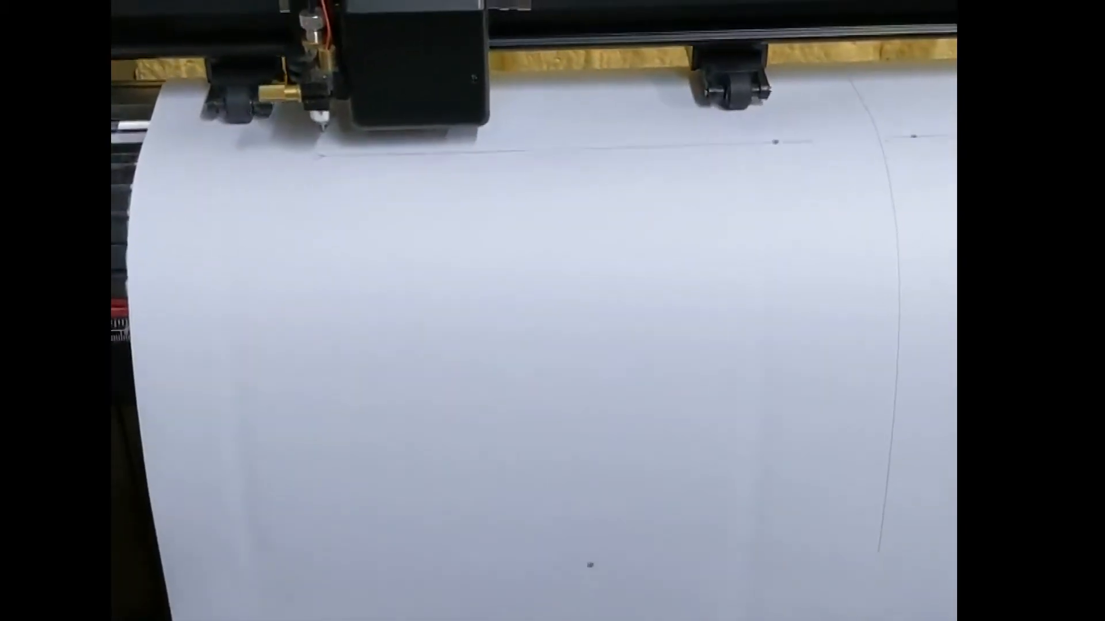